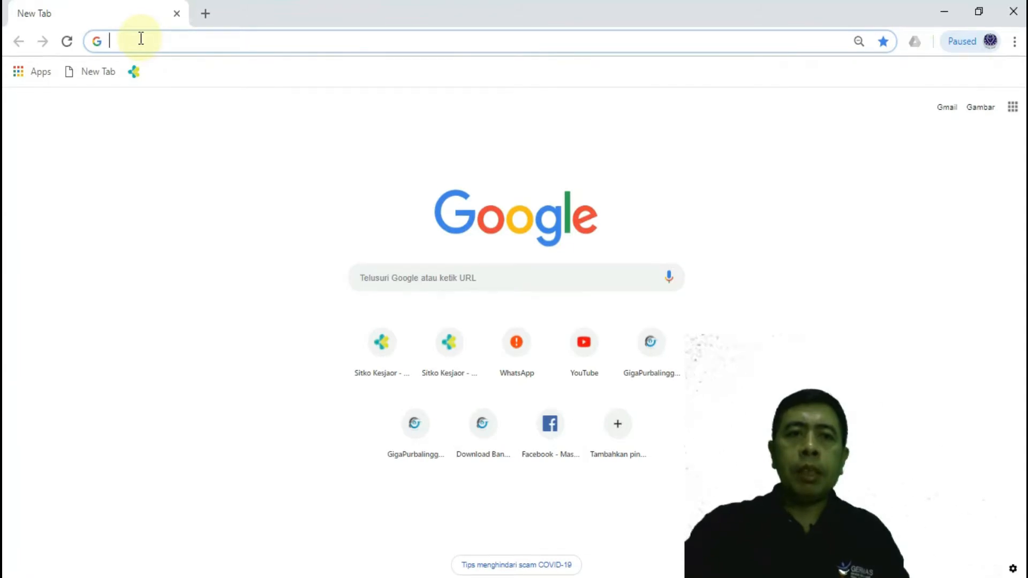
Step: Open the website sitko.kemkes.go.id
type("S")
type("itko.")
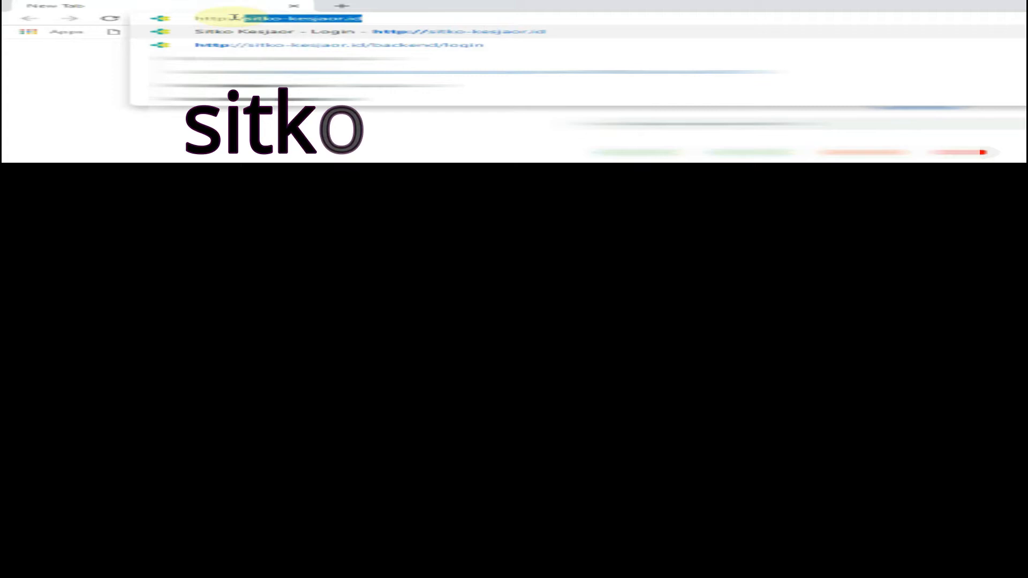
type("kem")
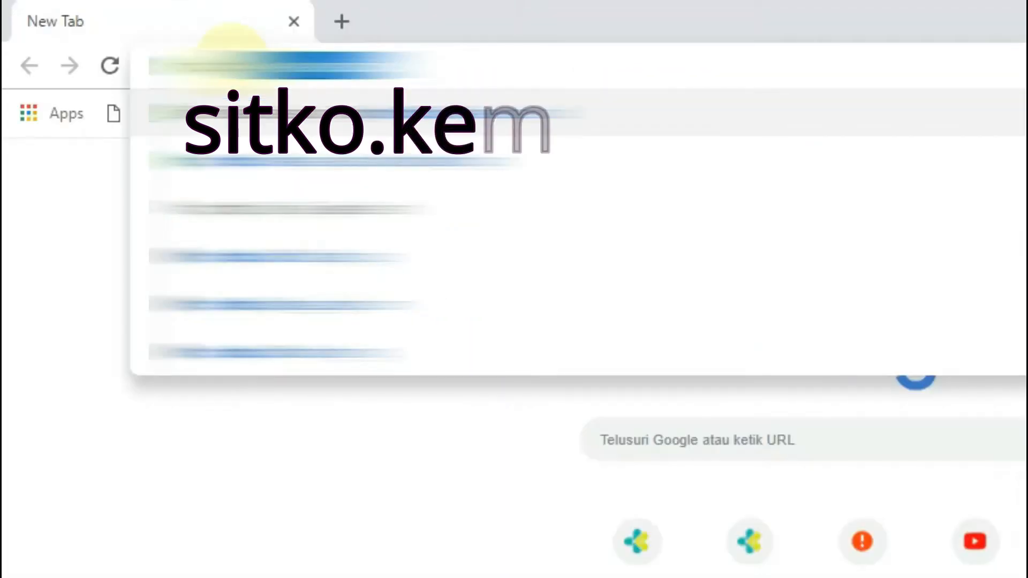
type("kes")
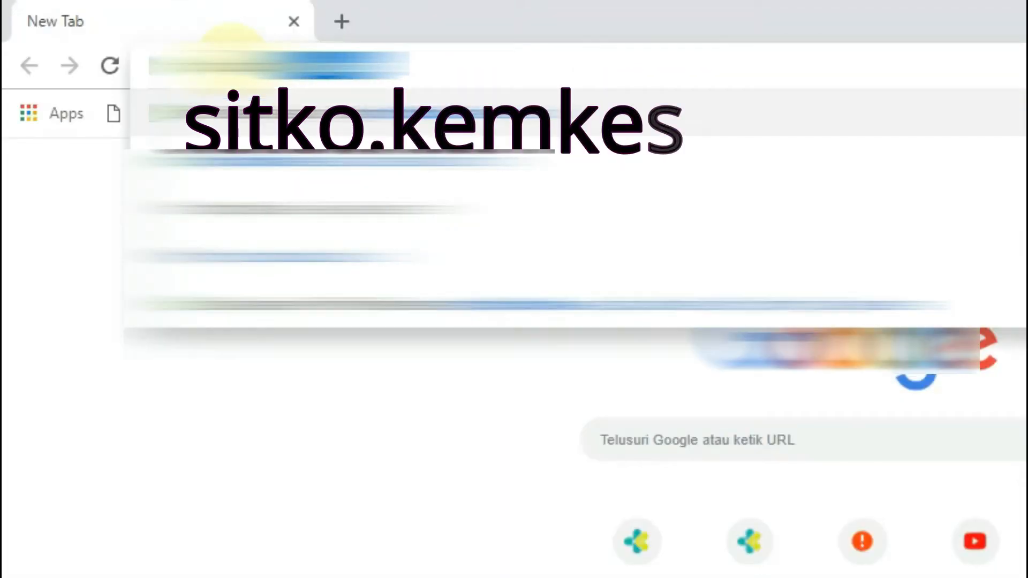
type(".go.i")
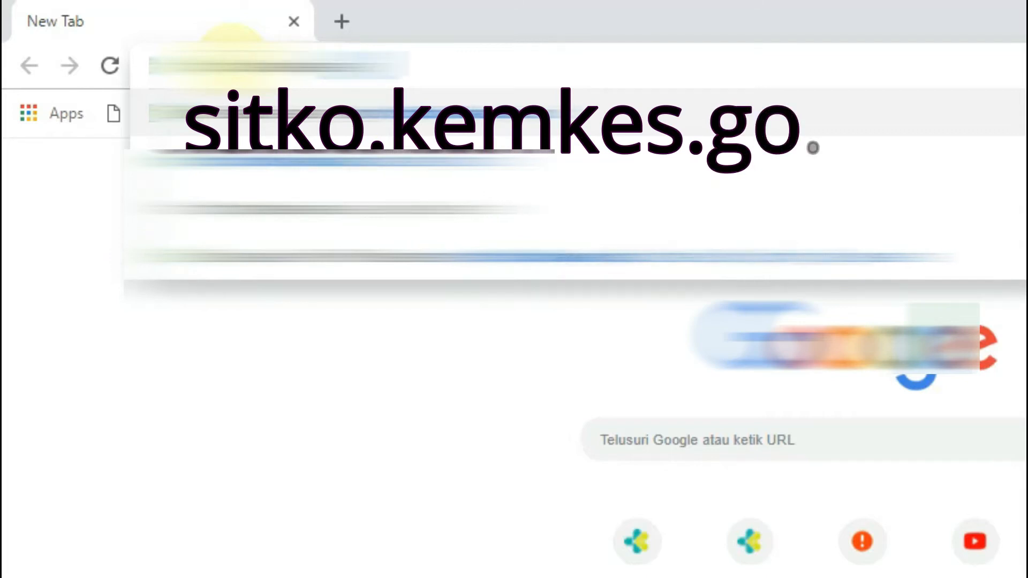
type("d")
key("Return")
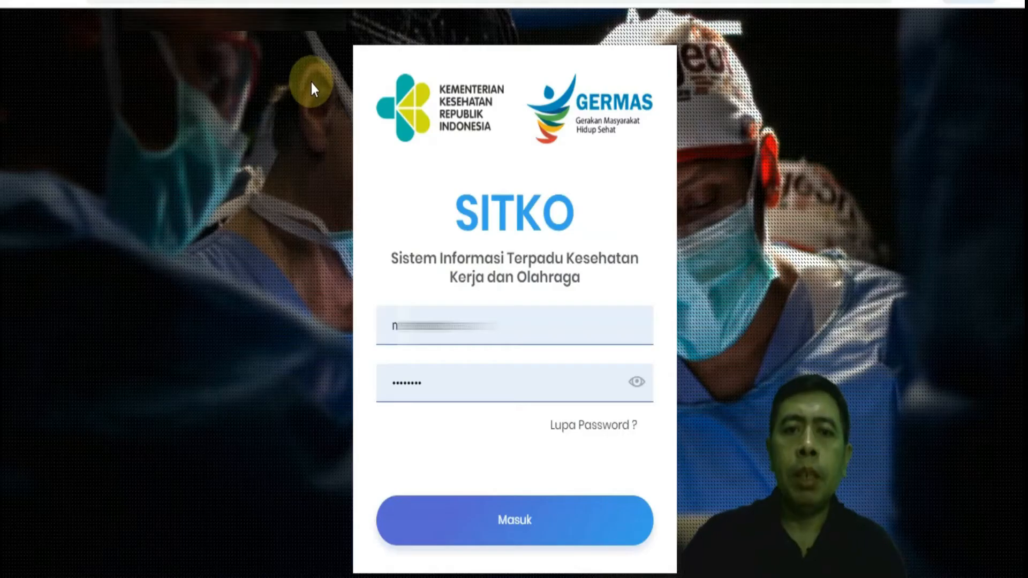
Step: Replace the prefilled address in the SITKO login form with the account's registered e-mail
left_click(476, 324)
left_click(803, 268)
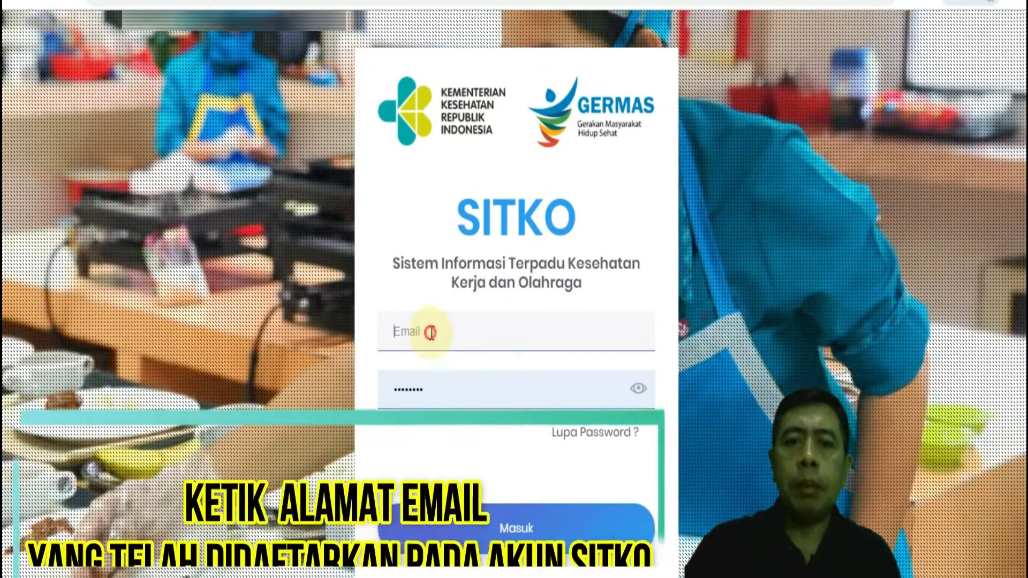
left_click(468, 336)
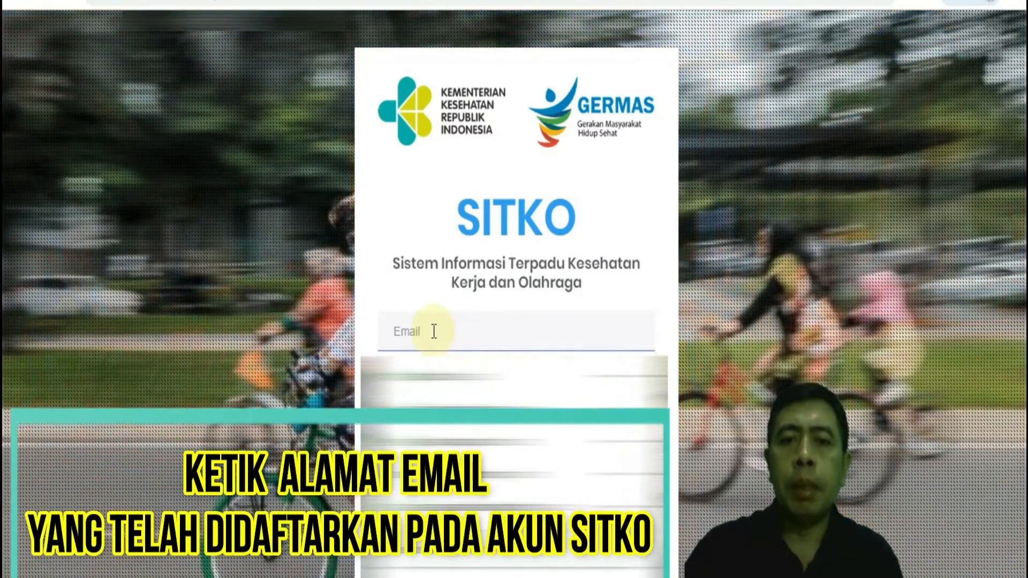
left_click(429, 331)
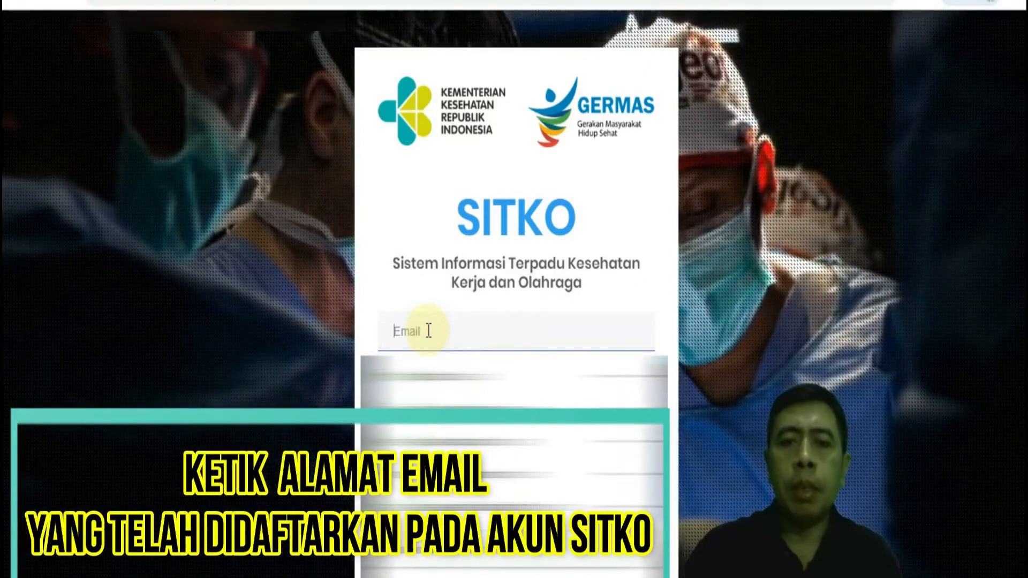
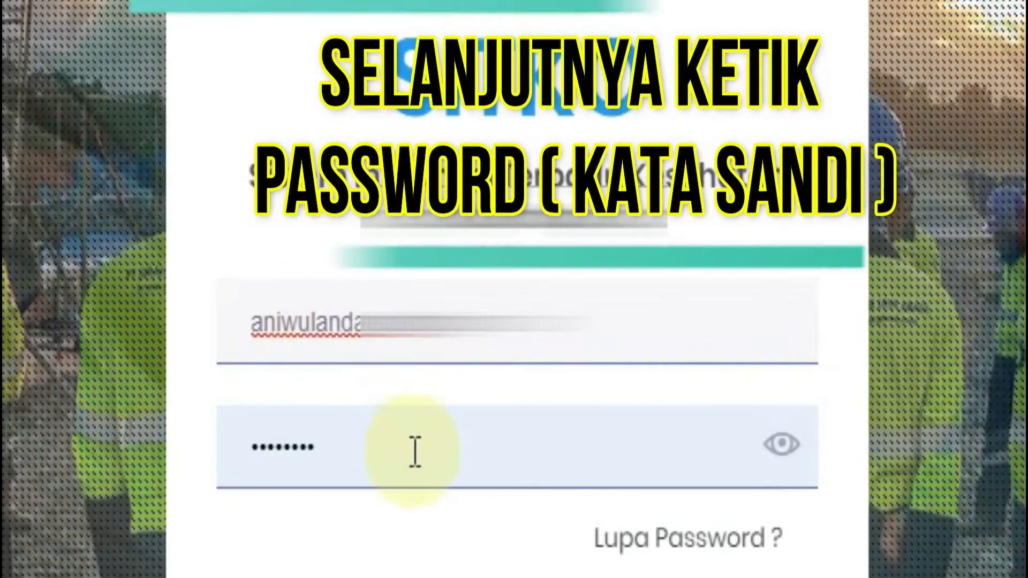
Step: Replace the prefilled password in the SITKO login form with the account password
left_click(366, 456)
key("BackSpace")
key("BackSpace")
key("BackSpace")
key("BackSpace")
key("BackSpace")
key("BackSpace")
key("BackSpace")
key("BackSpace")
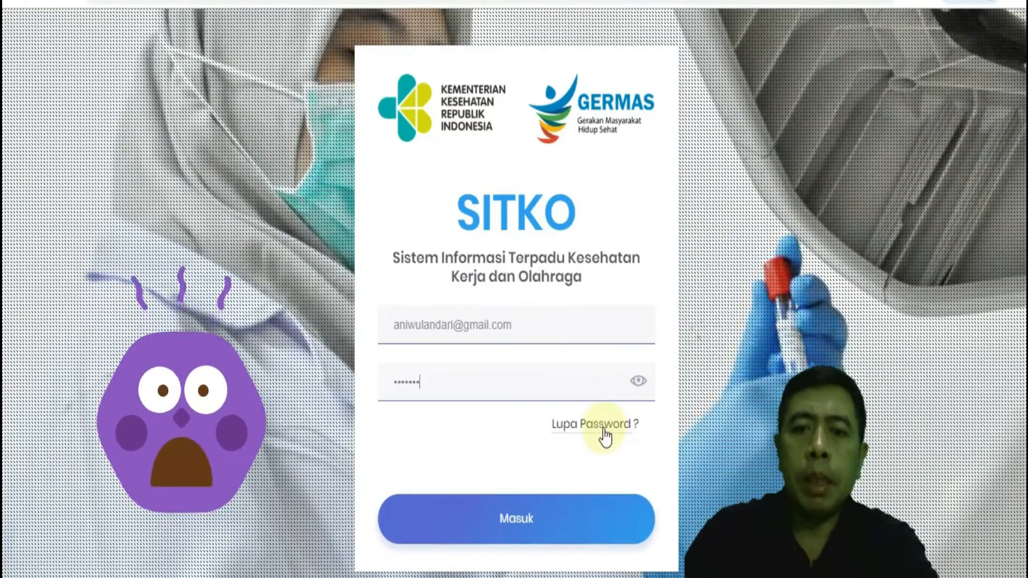
Step: Sign in to SITKO and dismiss the welcome message with the Jangan tampilkan lagi option
left_click(606, 427)
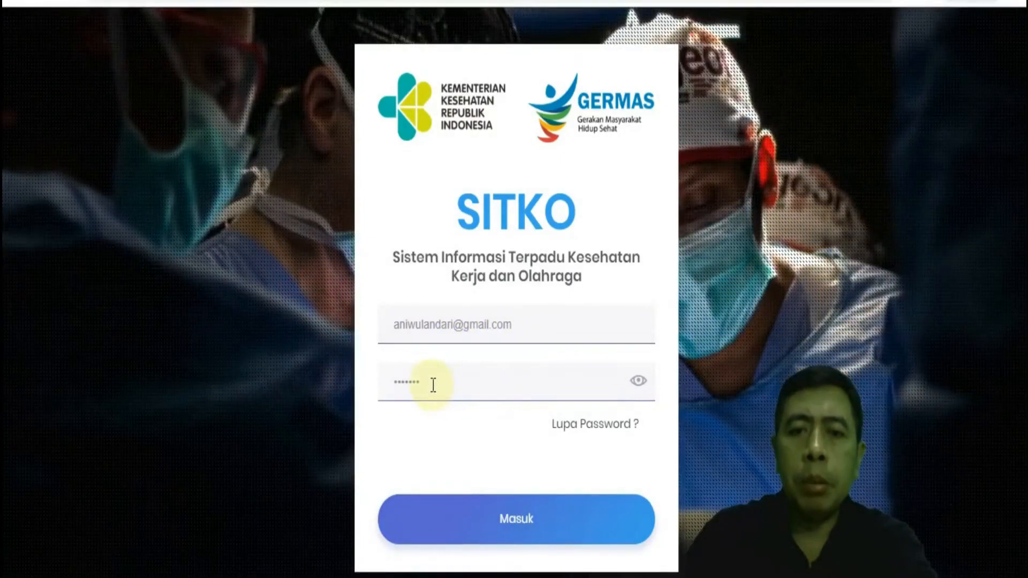
left_click(508, 521)
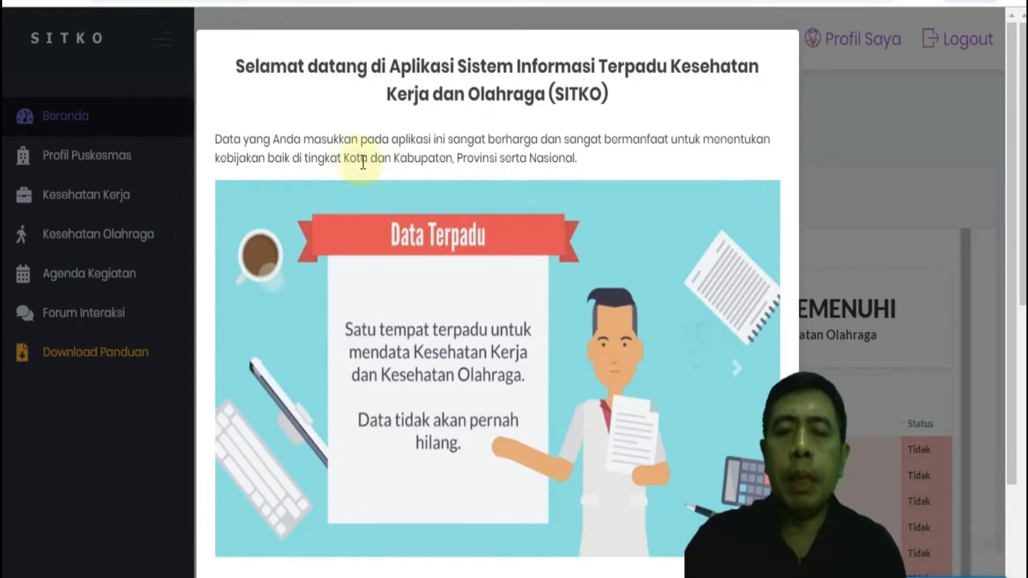
scroll(601, 353, "down", 3)
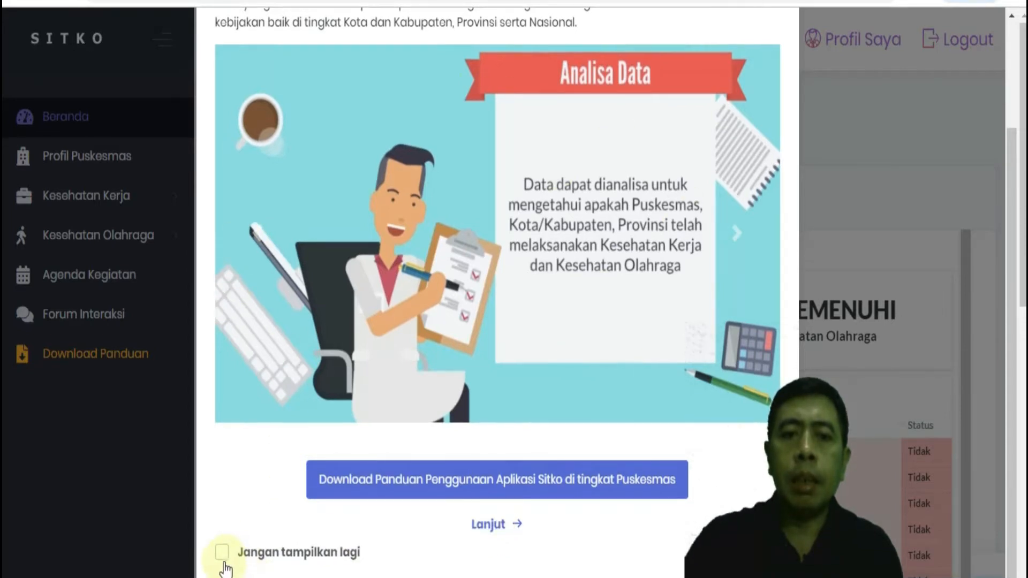
left_click(223, 561)
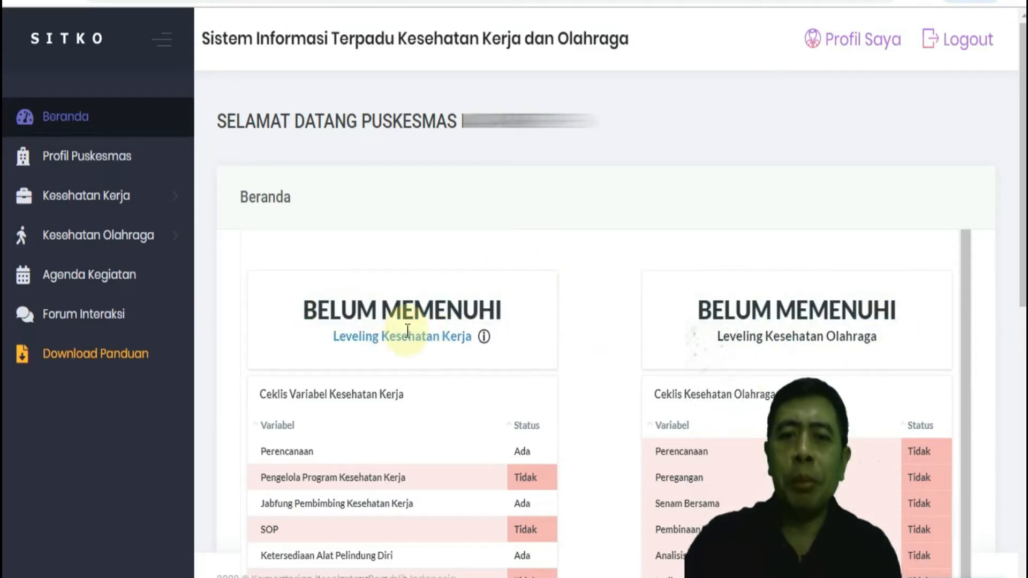
Step: Review the Beranda dashboard's Kesehatan Kerja and Kesehatan Olahraga checklists, the Pos UKK map and the charts
scroll(643, 312, "down", 2)
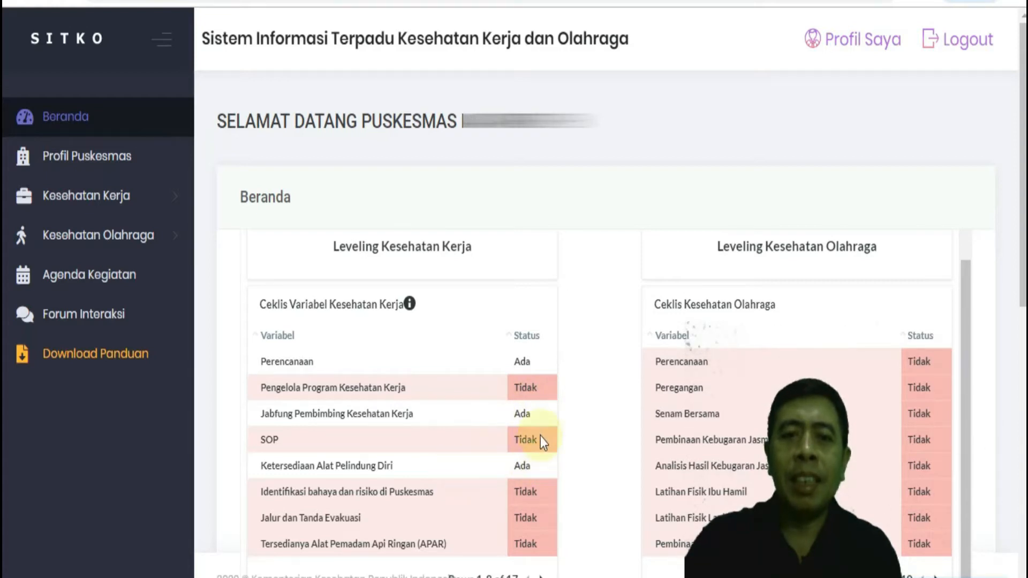
scroll(786, 343, "down", 5)
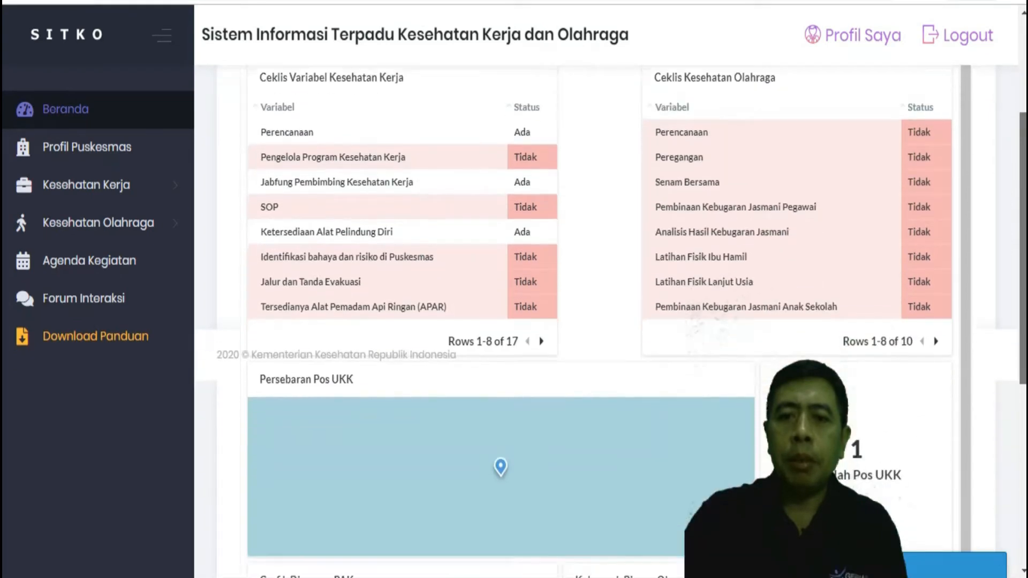
left_click_drag(1023, 263, 1021, 383)
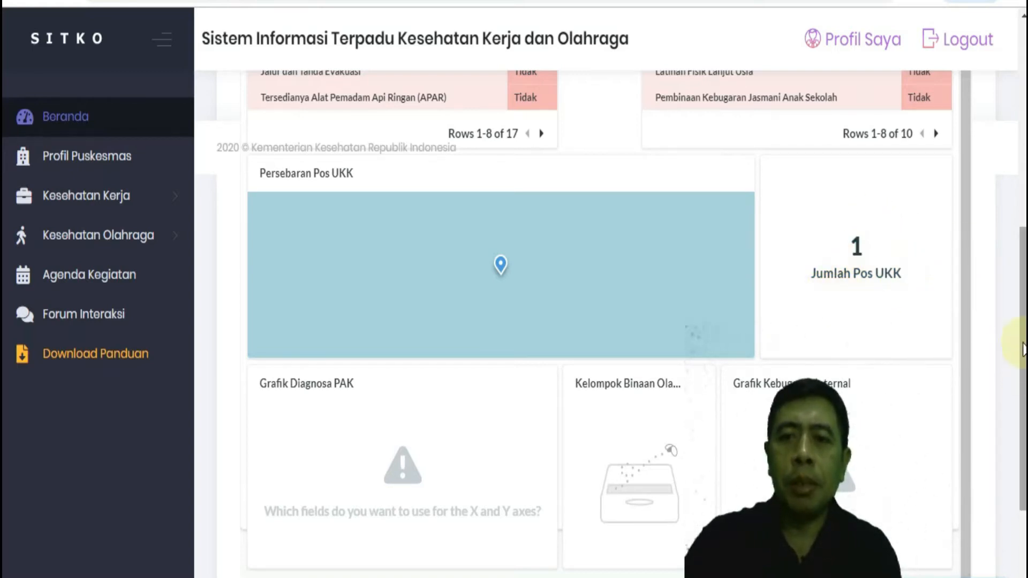
left_click_drag(1023, 349, 1024, 386)
left_click_drag(1024, 342, 1024, 298)
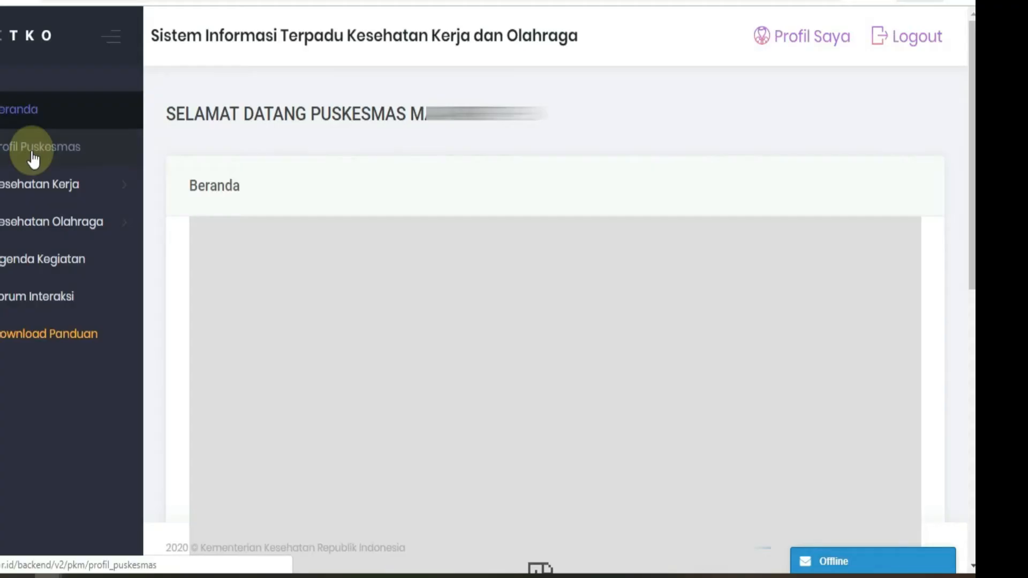
Step: In Profil Puskesmas, set Jumlah Penduduk to 8644 Laki-laki and 8595 Perempuan
left_click(32, 155)
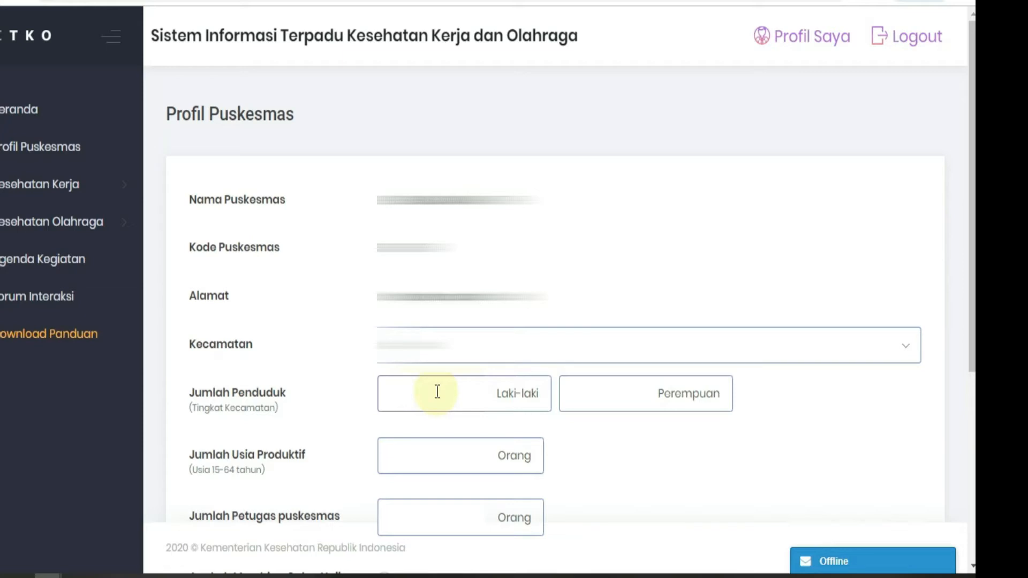
type("8644")
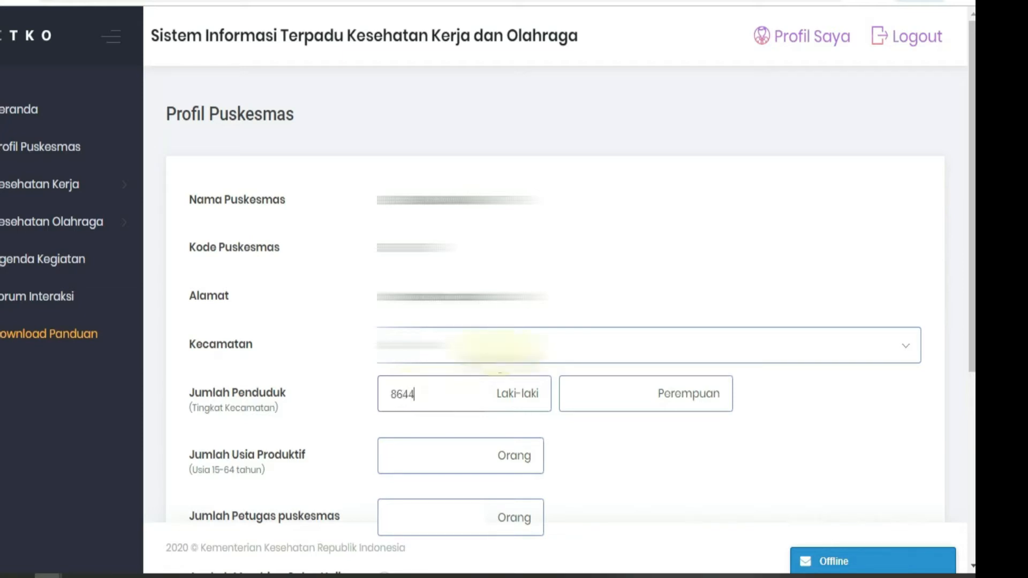
left_click(579, 389)
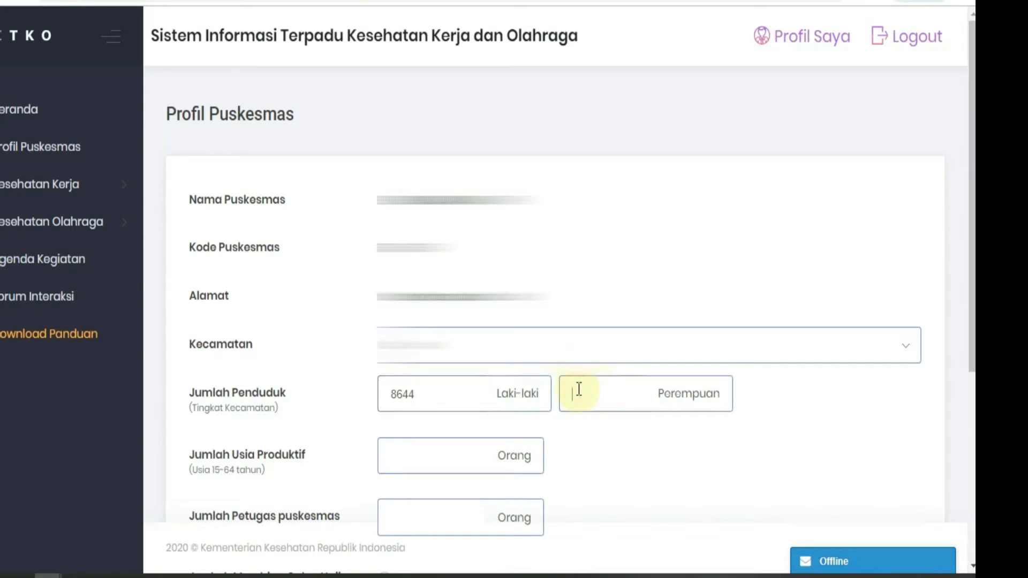
type("8595")
Step: Set Jumlah Usia Produktif to 11883 and Jumlah Petugas puskesmas to 30, and submit the profile
left_click(465, 457)
type("11")
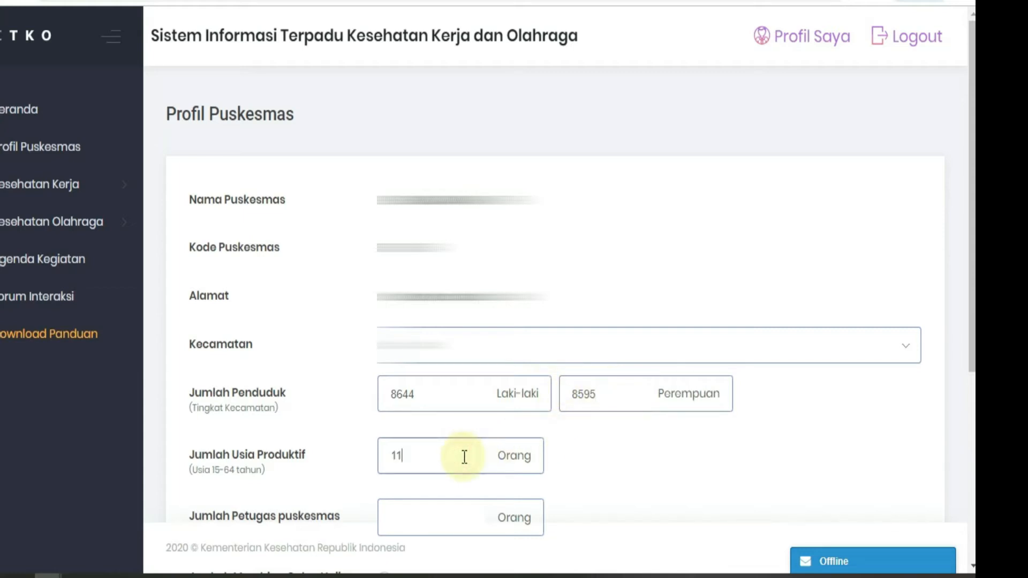
type("883")
left_click(419, 519)
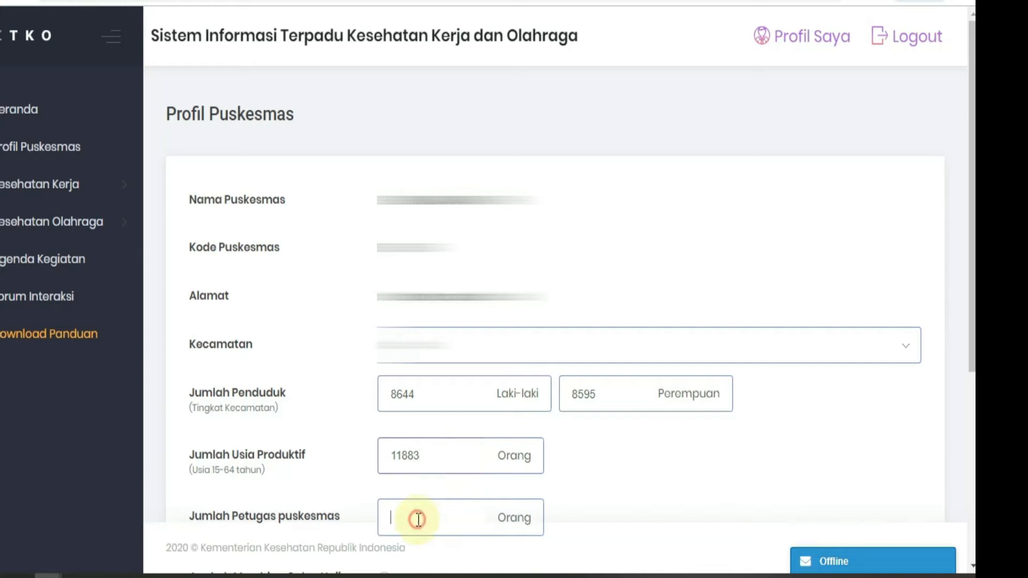
type("30")
scroll(264, 297, "down", 5)
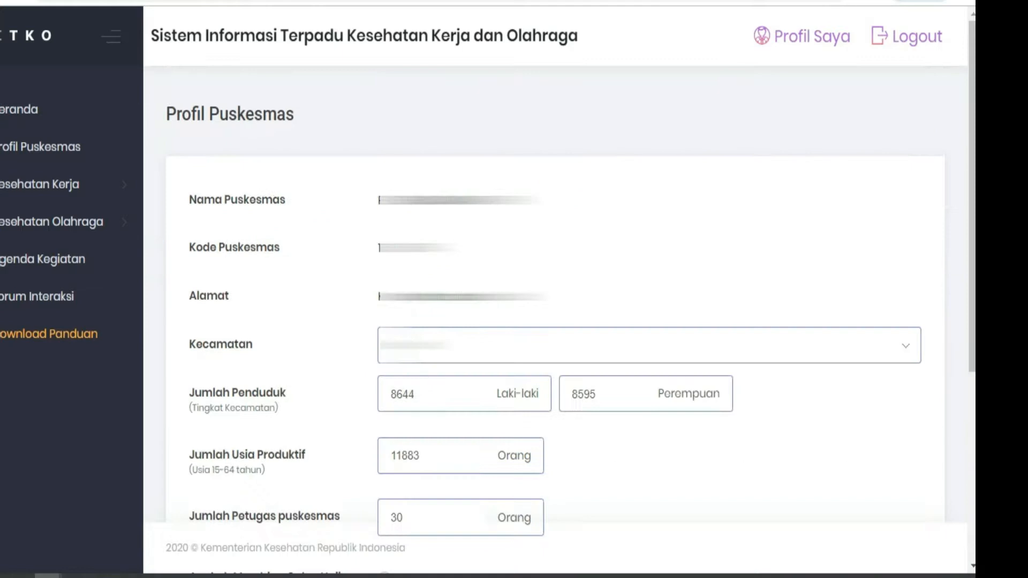
left_click(201, 483)
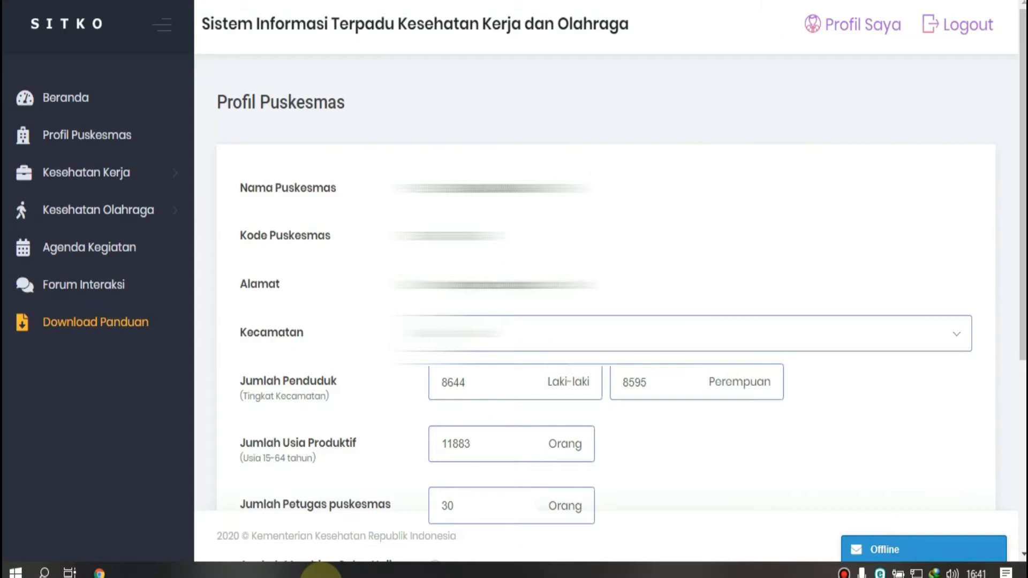
Step: Open the Kesehatan Kerja Internal data entry form for the year 2020
left_click(92, 174)
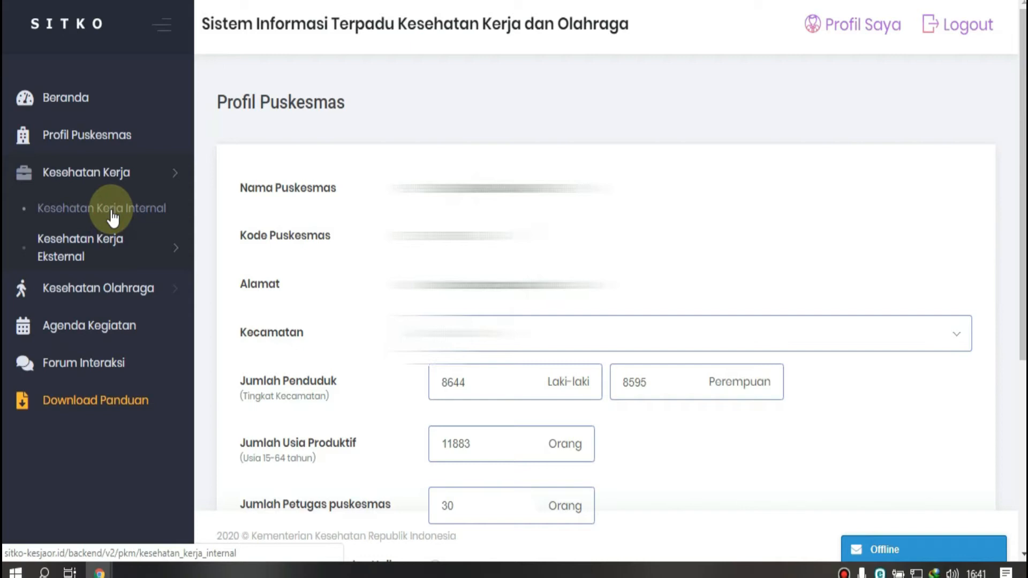
left_click(83, 215)
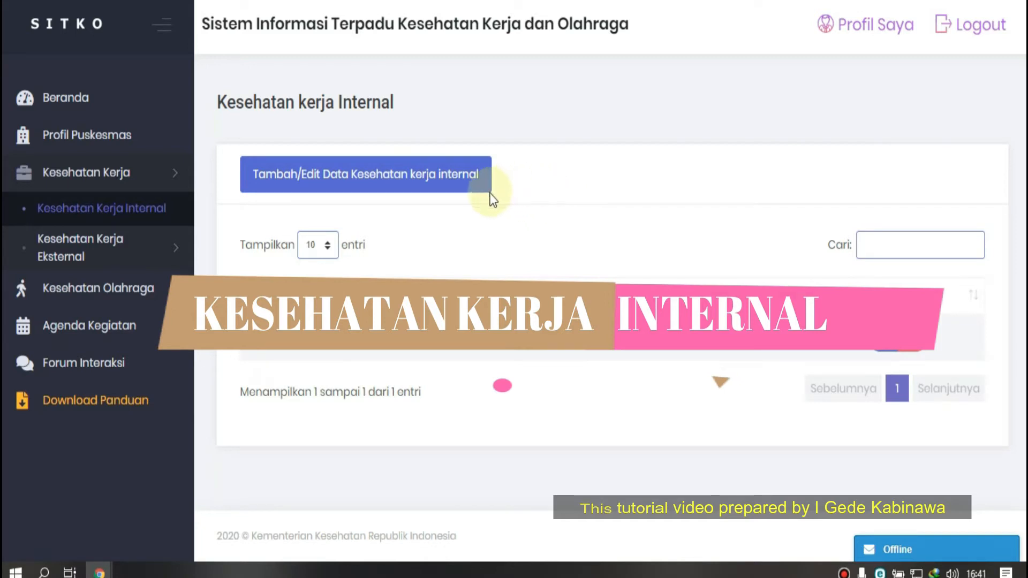
left_click(457, 191)
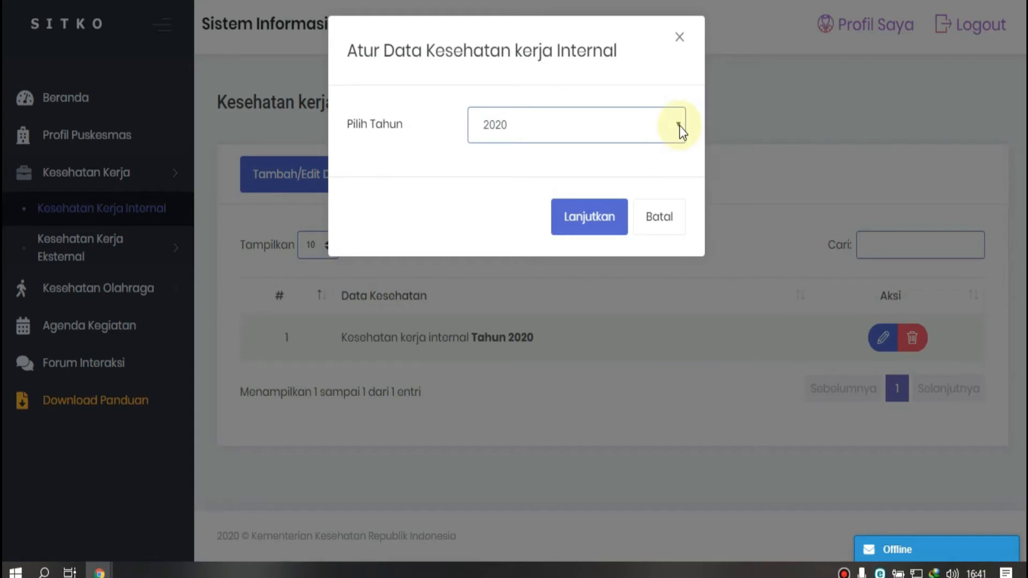
left_click(594, 226)
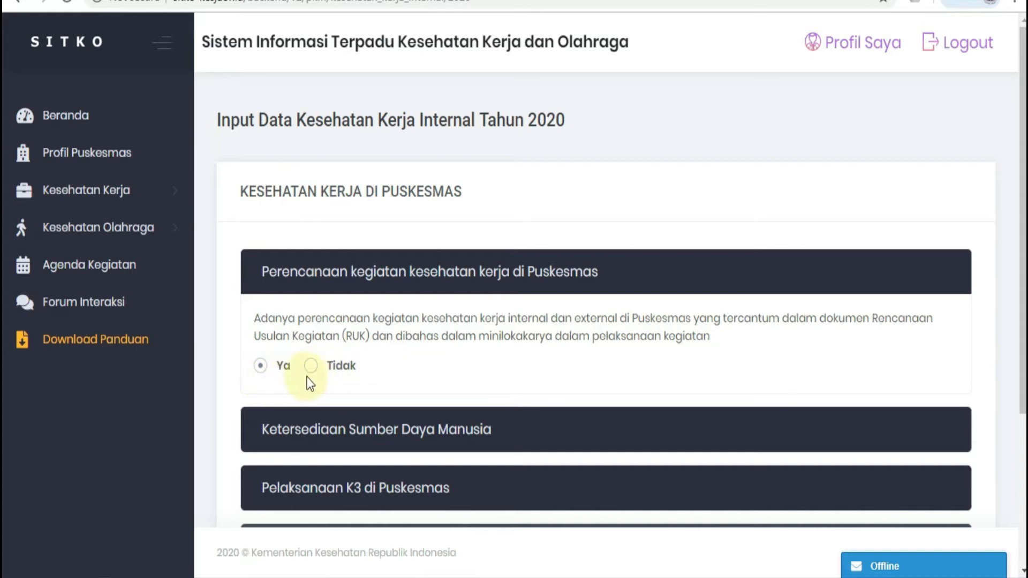
Step: Under Ketersediaan Sumber Daya Manusia, tick Petugas Pengelola Program Kesehatan Kerja with trained staff Ya, and Dokter Terlatih Penyakit Akibat Kerja
left_click(515, 438)
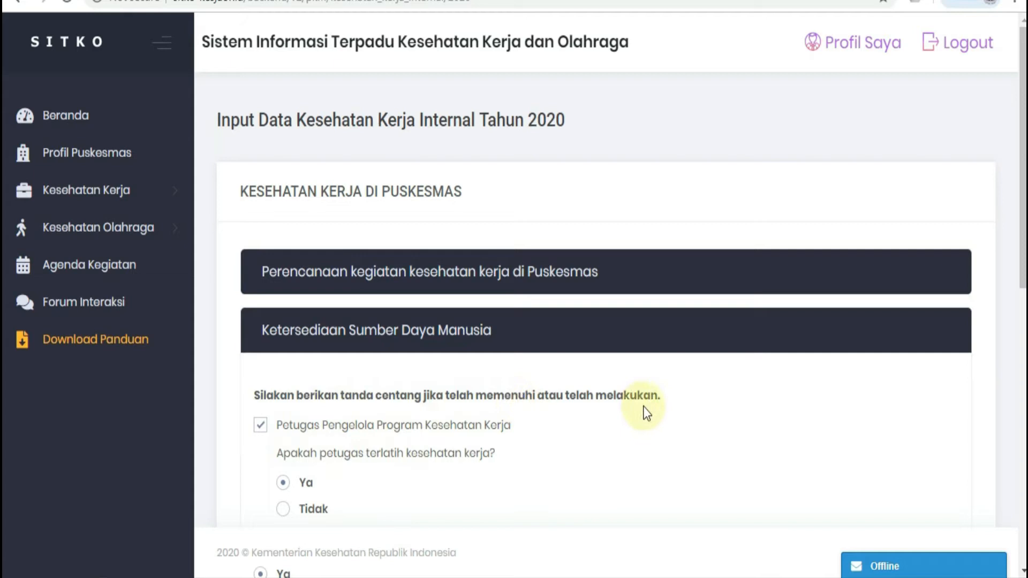
left_click(260, 432)
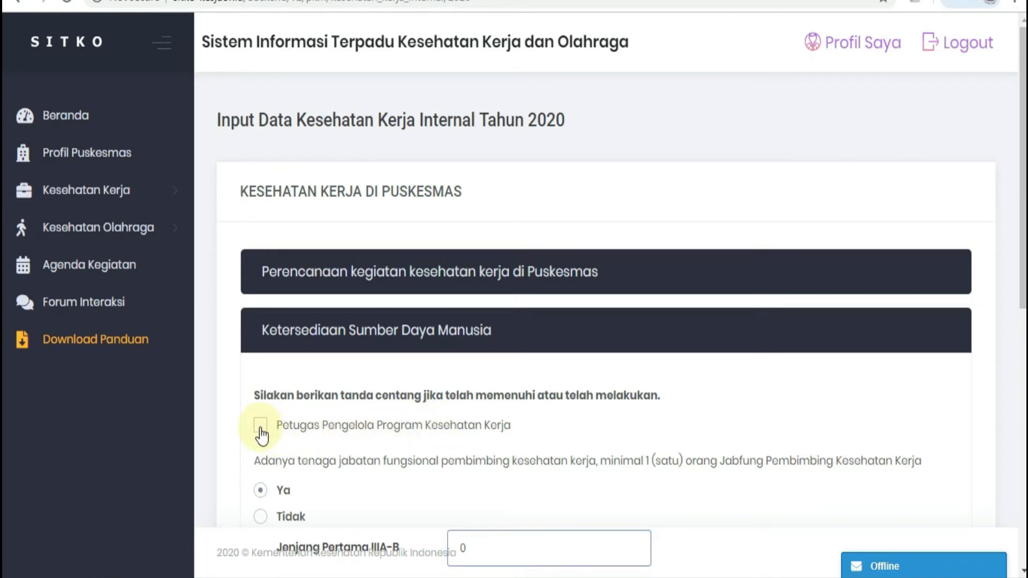
left_click(261, 426)
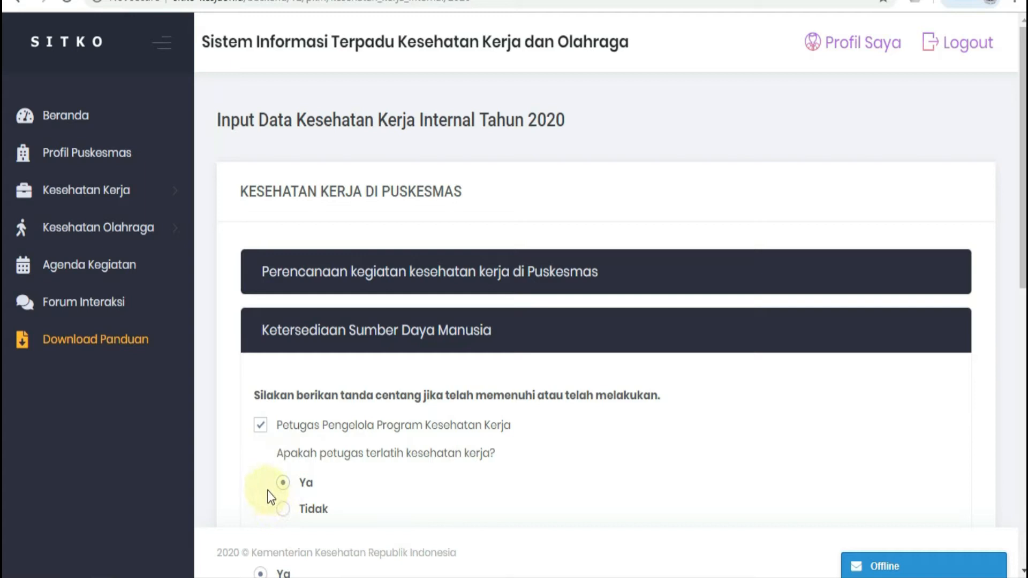
scroll(360, 493, "down", 6)
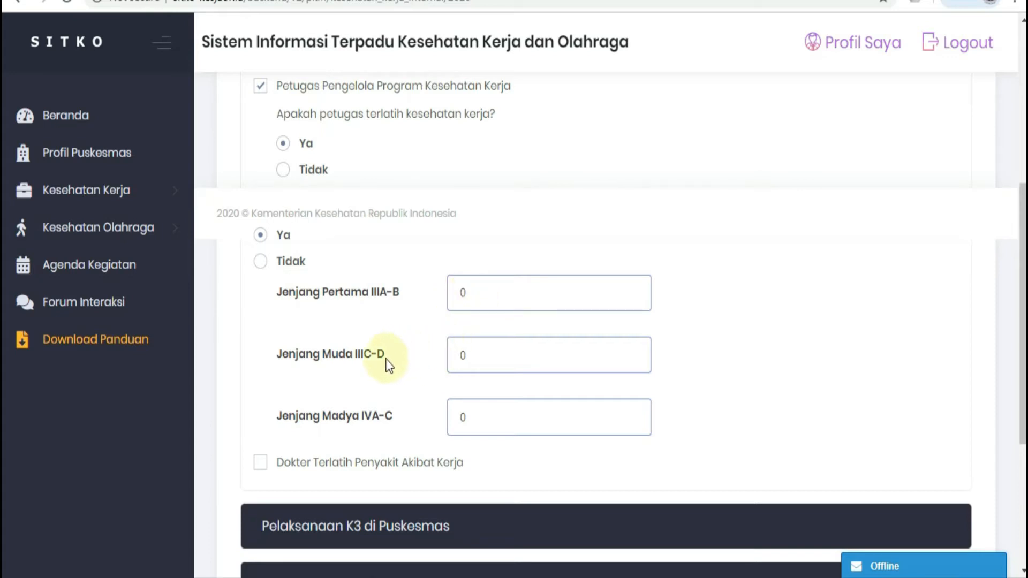
left_click(462, 356)
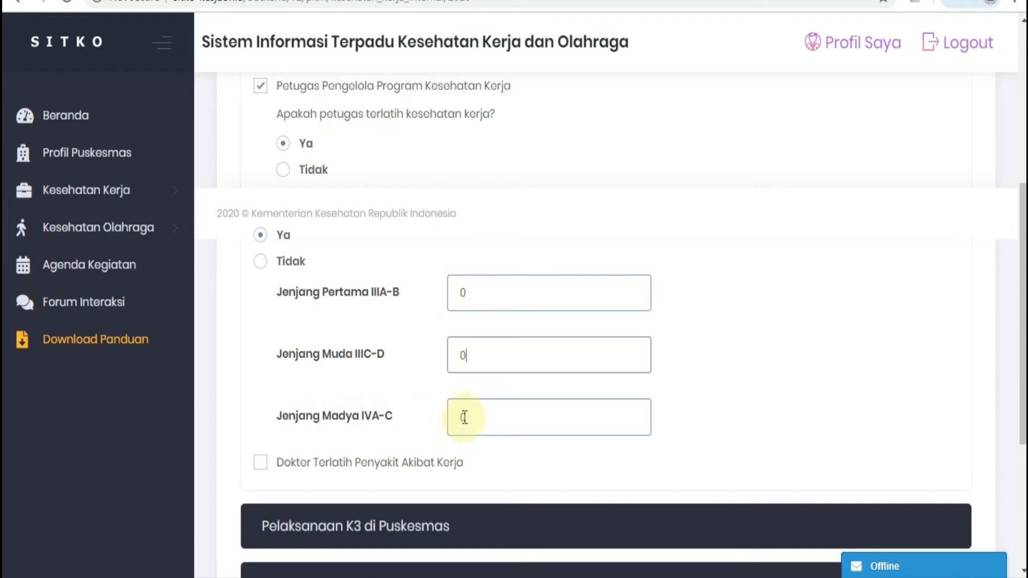
scroll(316, 235, "down", 5)
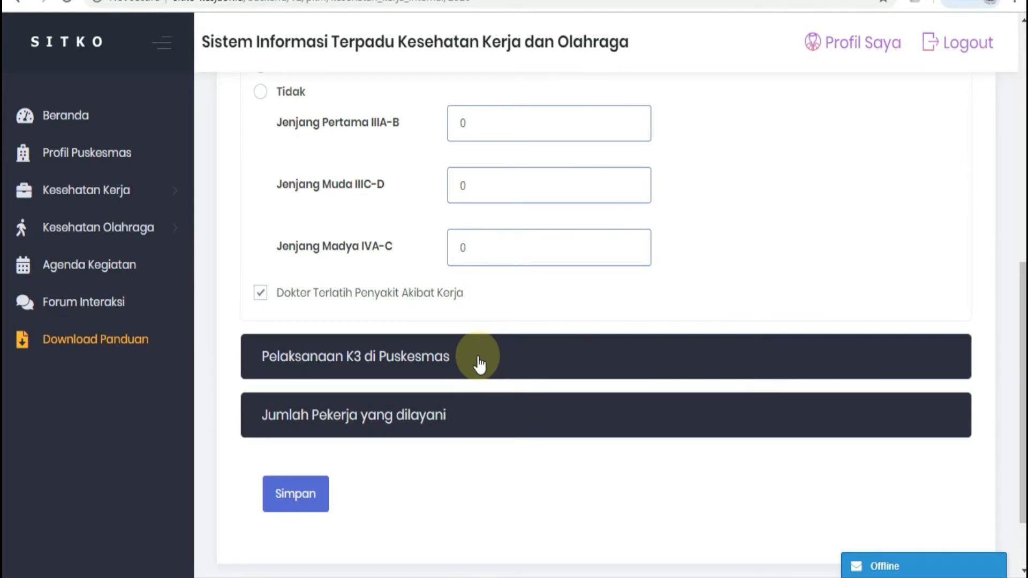
Step: Under Pelaksanaan K3 di Puskesmas, tick Hepatitis B immunisation, PTM/PM early detection, SOP, Jalur & Tanda Evakuasi, APAR availability and APAR simulation
left_click(479, 357)
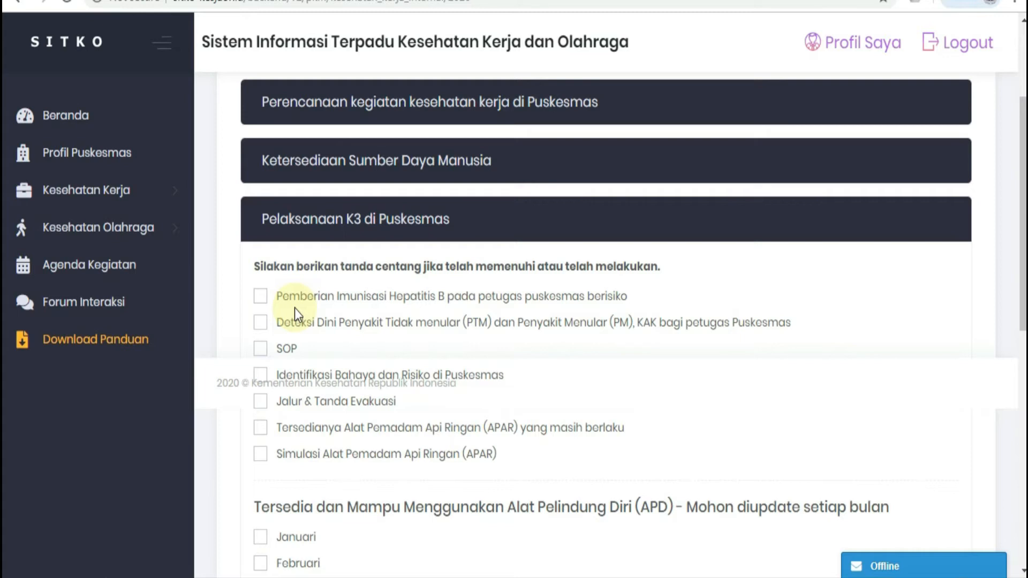
left_click(261, 297)
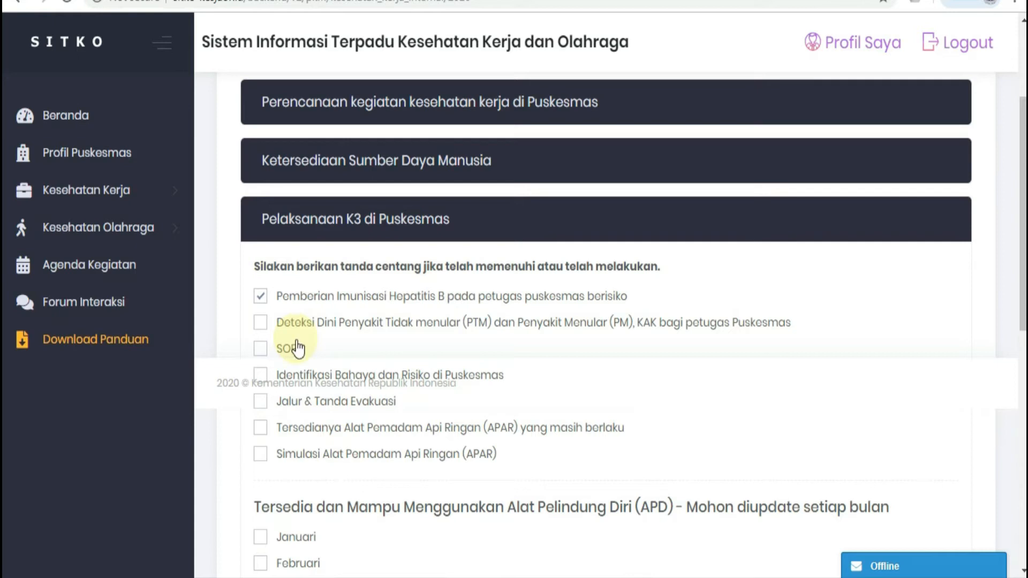
left_click(261, 325)
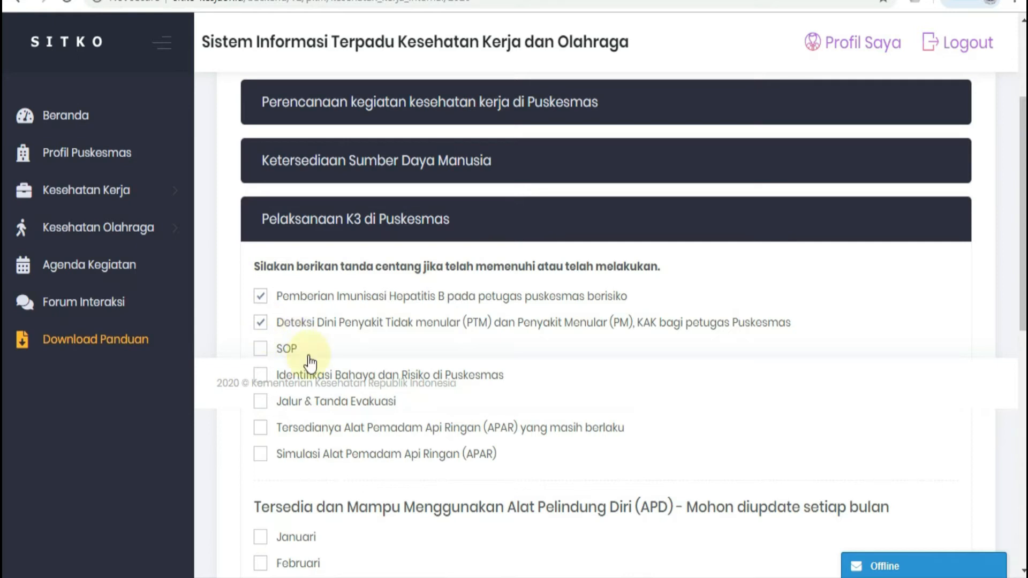
left_click(261, 348)
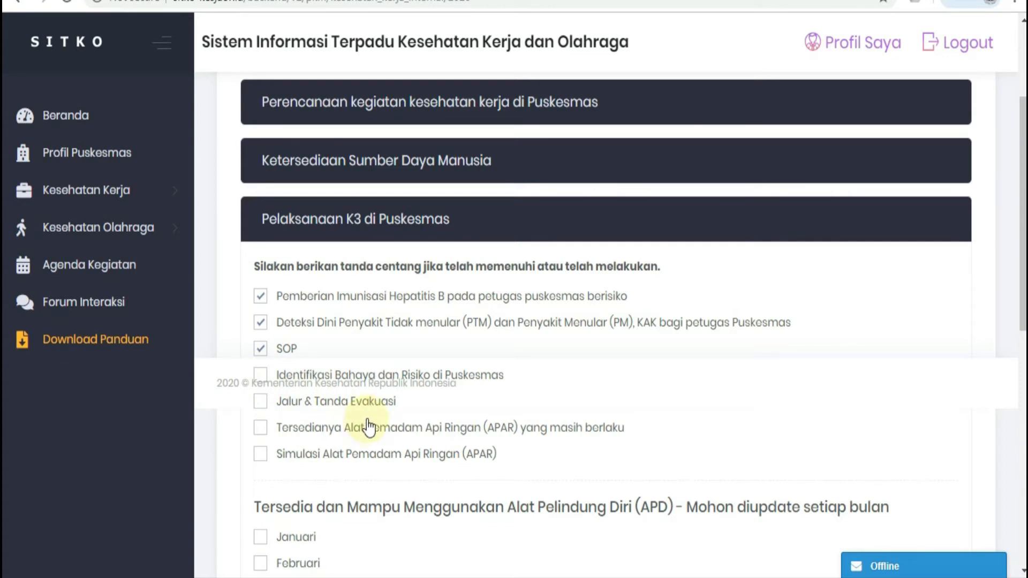
left_click(260, 402)
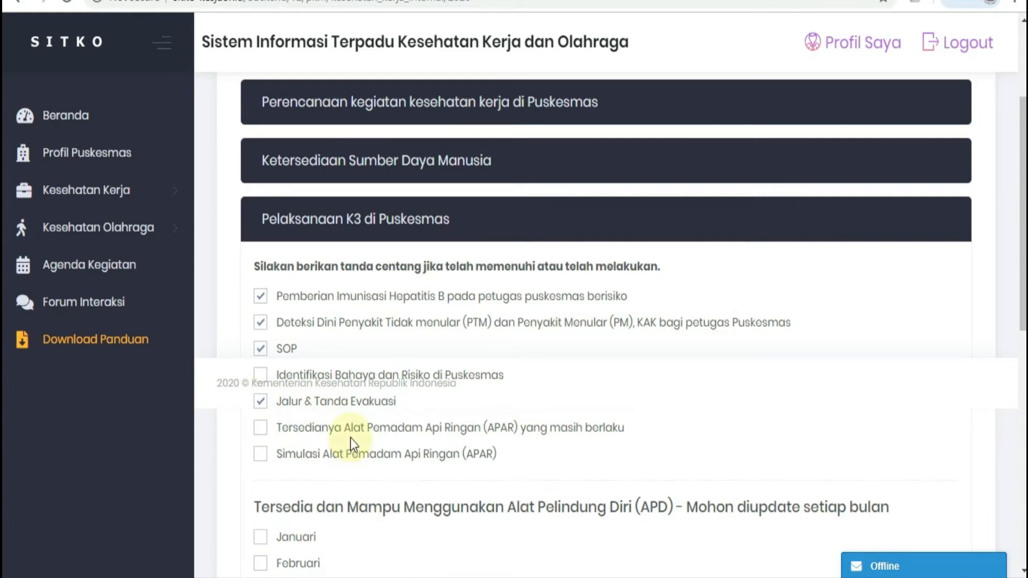
left_click(261, 429)
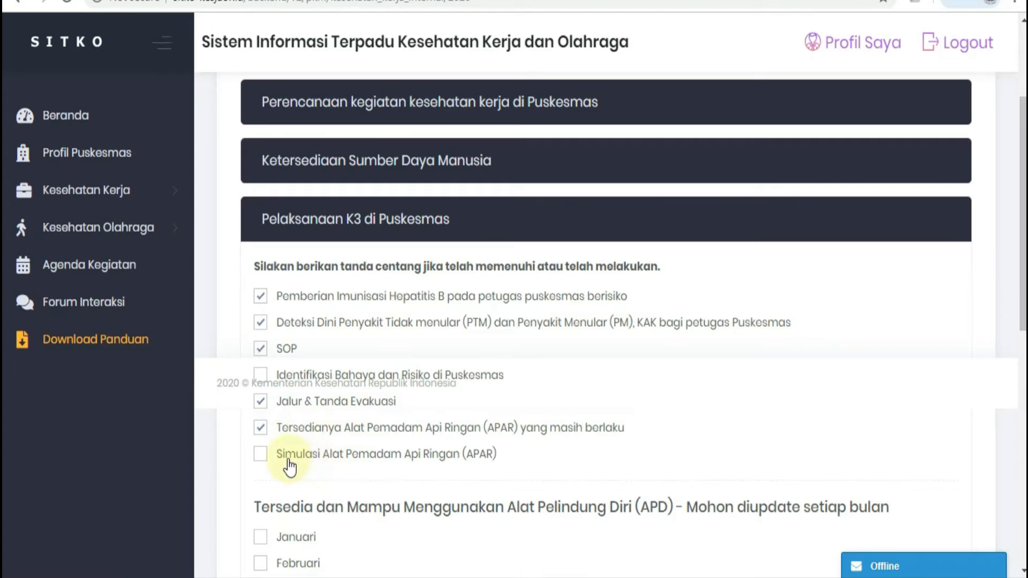
left_click(260, 455)
Step: Tick Januari, Februari, Maret and April for the monthly availability and use of Alat Pelindung Diri (APD)
scroll(477, 214, "down", 5)
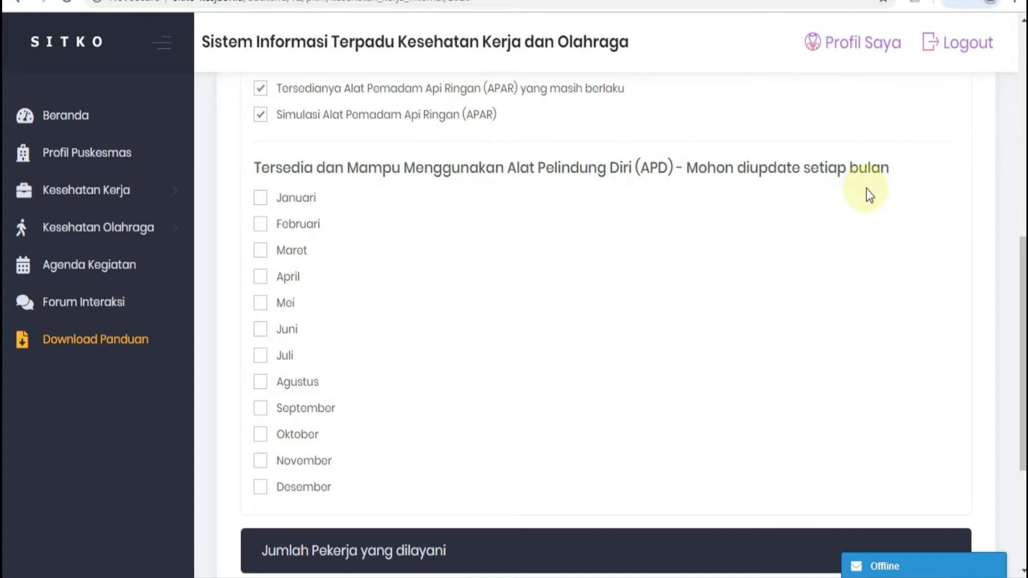
left_click(260, 197)
left_click(260, 224)
left_click(260, 250)
left_click(260, 277)
Step: Set Pekerja yang dilayani to 115 under Jumlah Pekerja yang dilayani and save the internal data
scroll(440, 296, "down", 4)
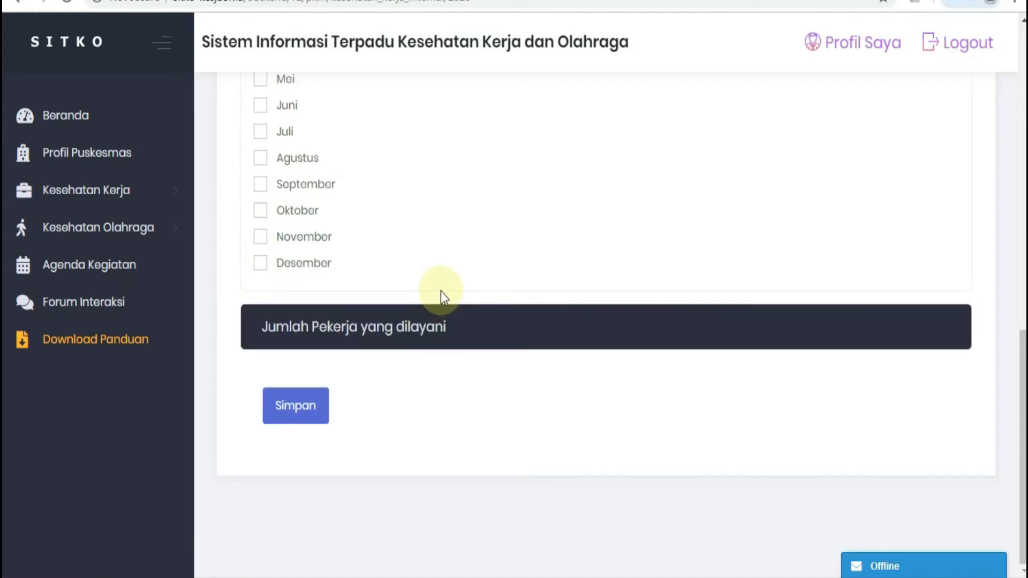
left_click(443, 342)
left_click(542, 305)
key("BackSpace")
key("BackSpace")
key("BackSpace")
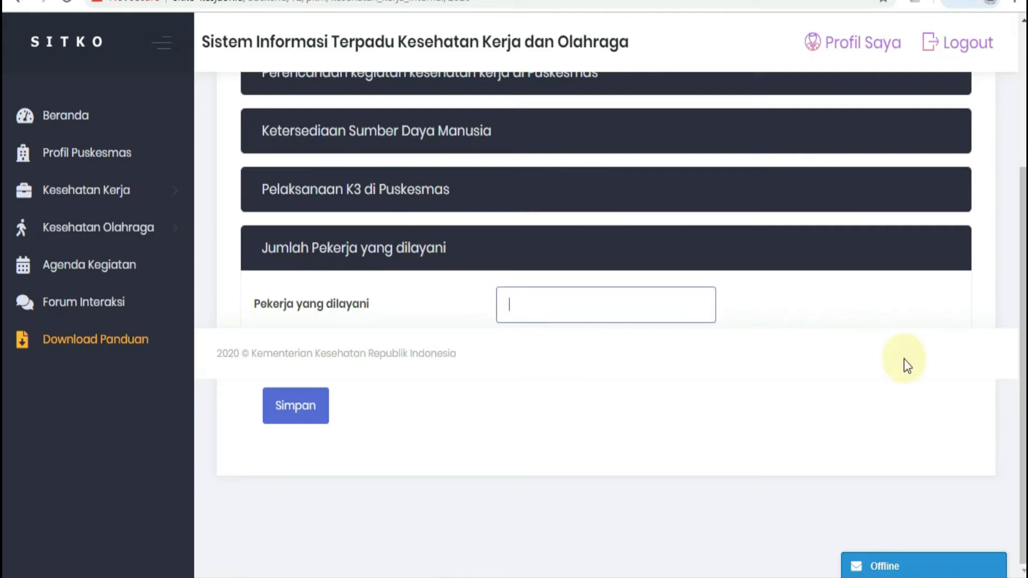
type("115")
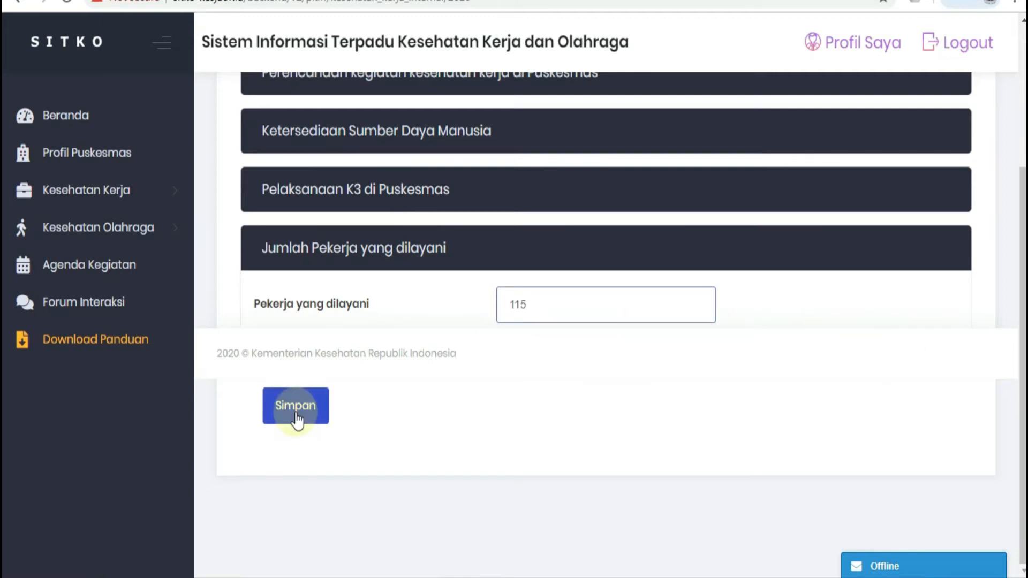
left_click(295, 415)
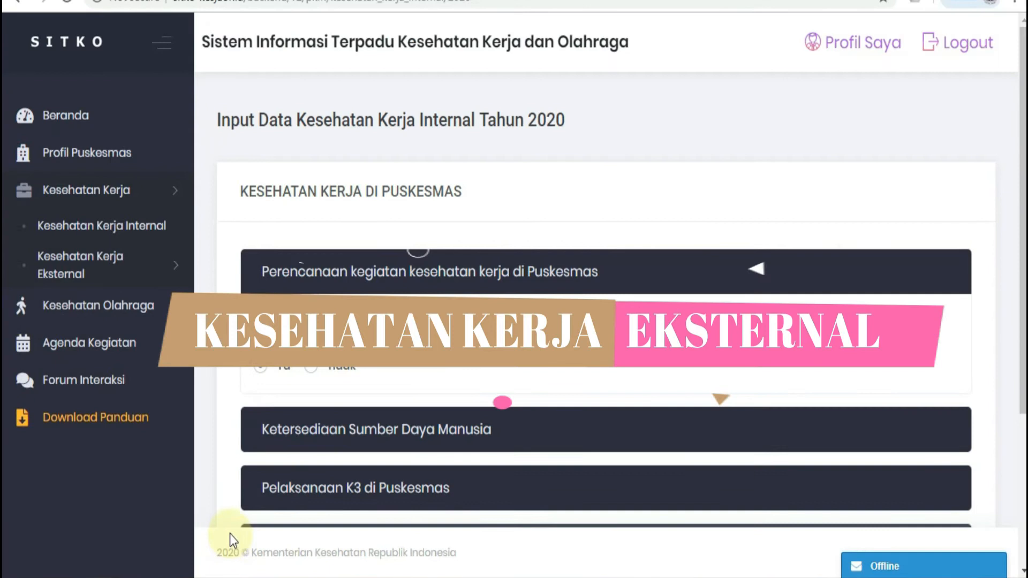
Step: Open Pelayanan Penyakit Akibat Kerja under Kesehatan Kerja Eksternal and start a PAK & KAK entry for Februari 2020
left_click(80, 265)
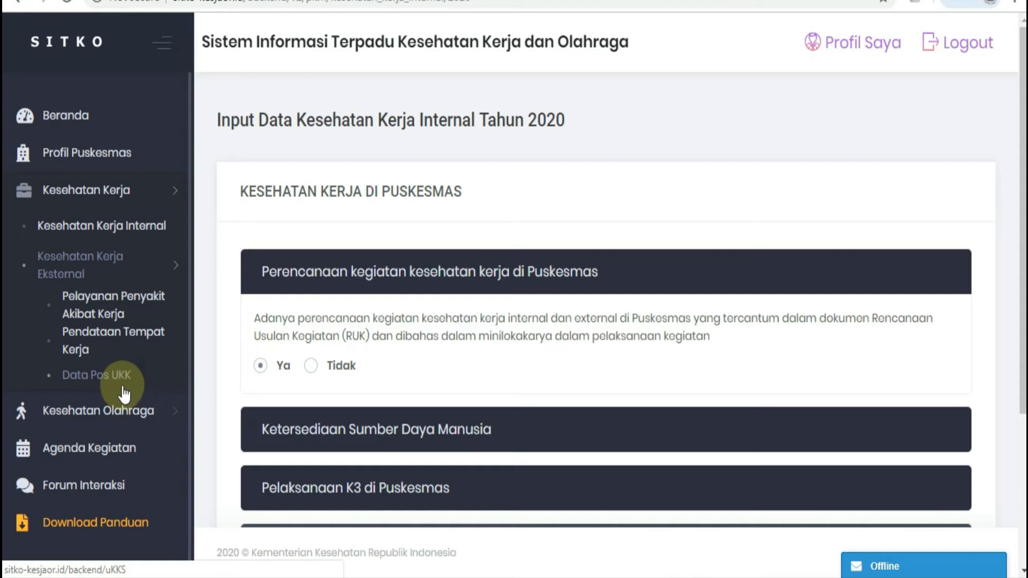
left_click(137, 303)
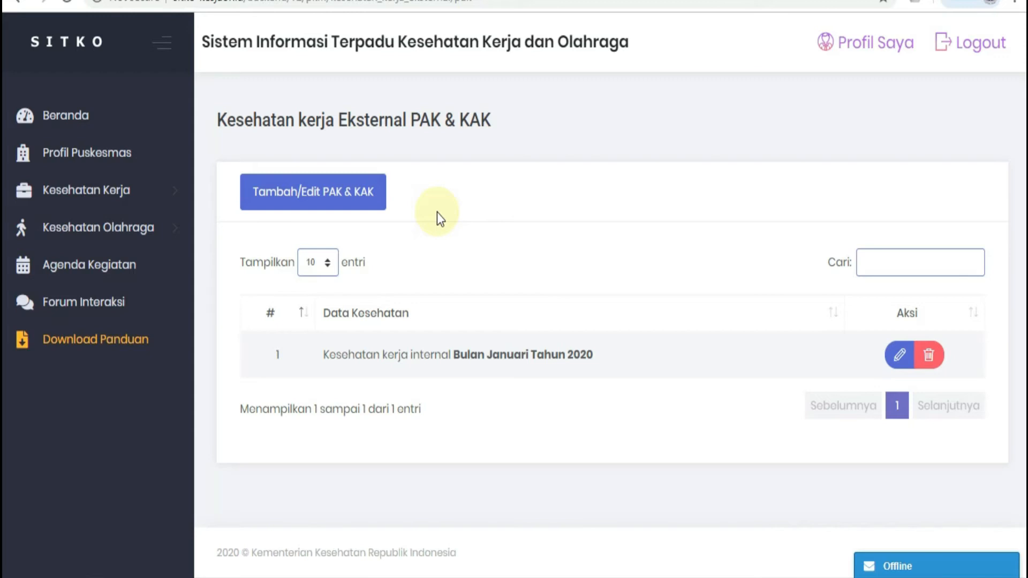
left_click(309, 201)
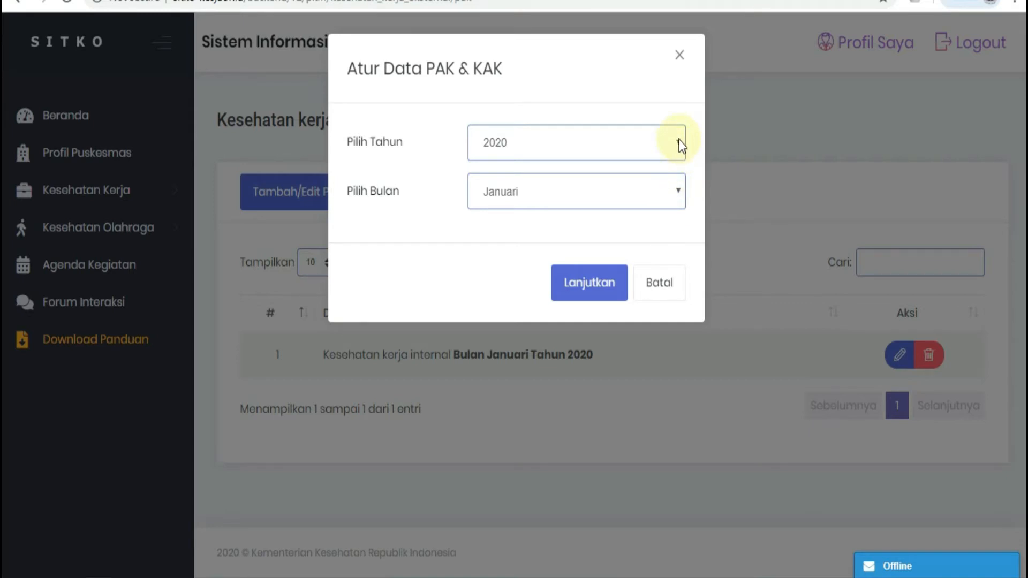
left_click(679, 194)
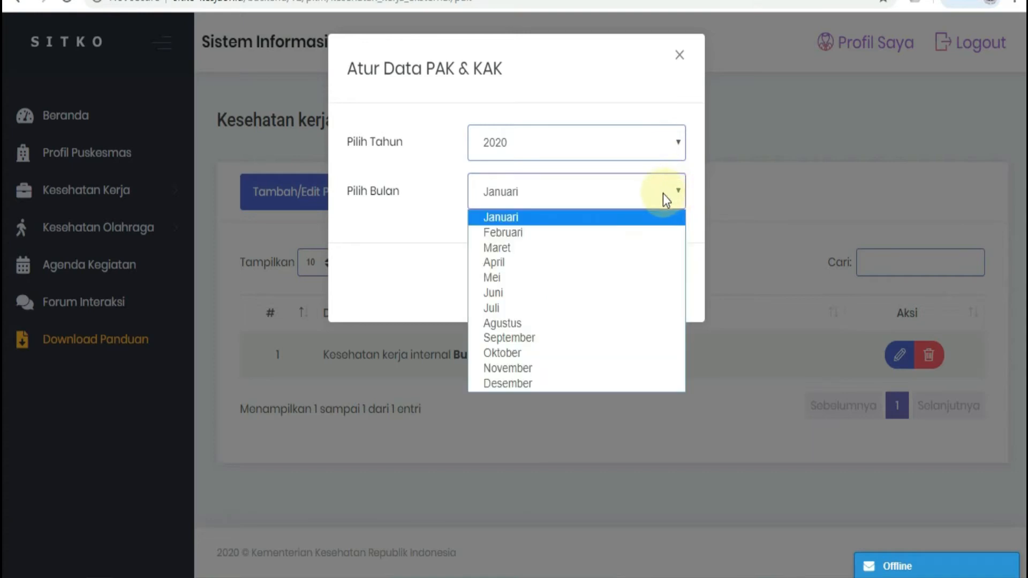
left_click(530, 236)
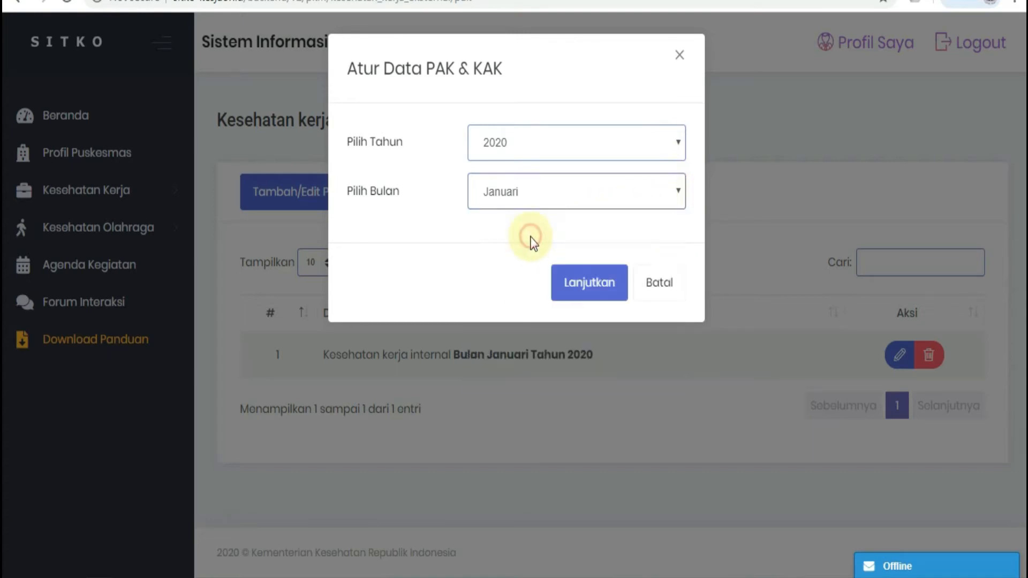
left_click(587, 290)
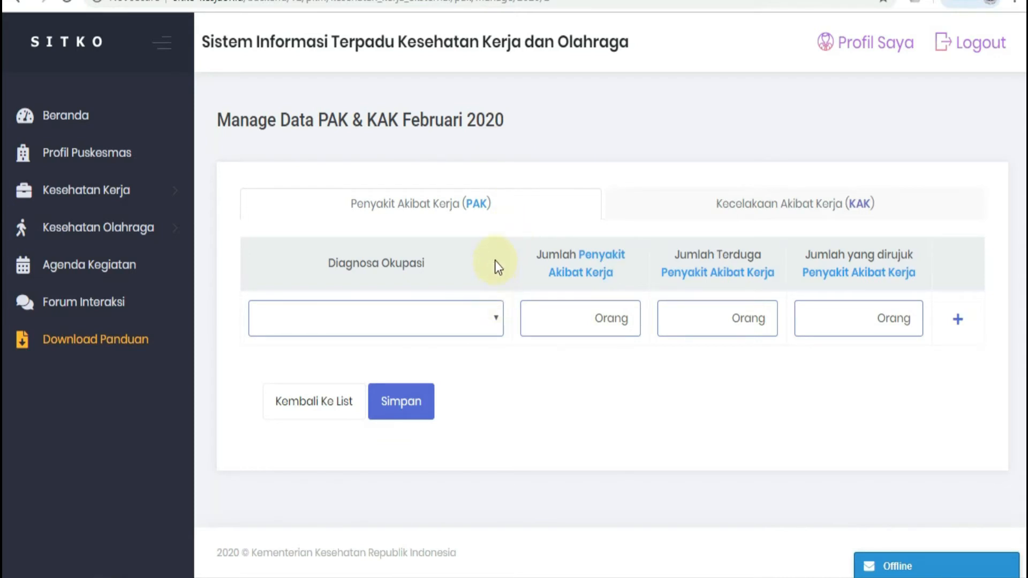
Step: Enter the diagnosis Nyeri Punggung Bawah Sederhana Akibat Kerja (M54.5) with 0 PAK cases, 2 suspected and 1 referred
left_click(498, 318)
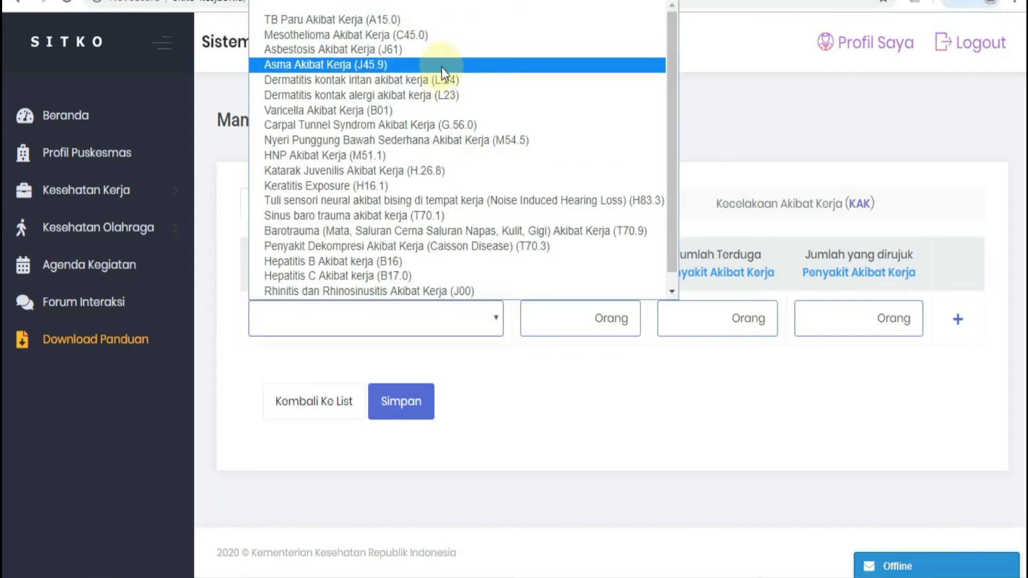
left_click(445, 139)
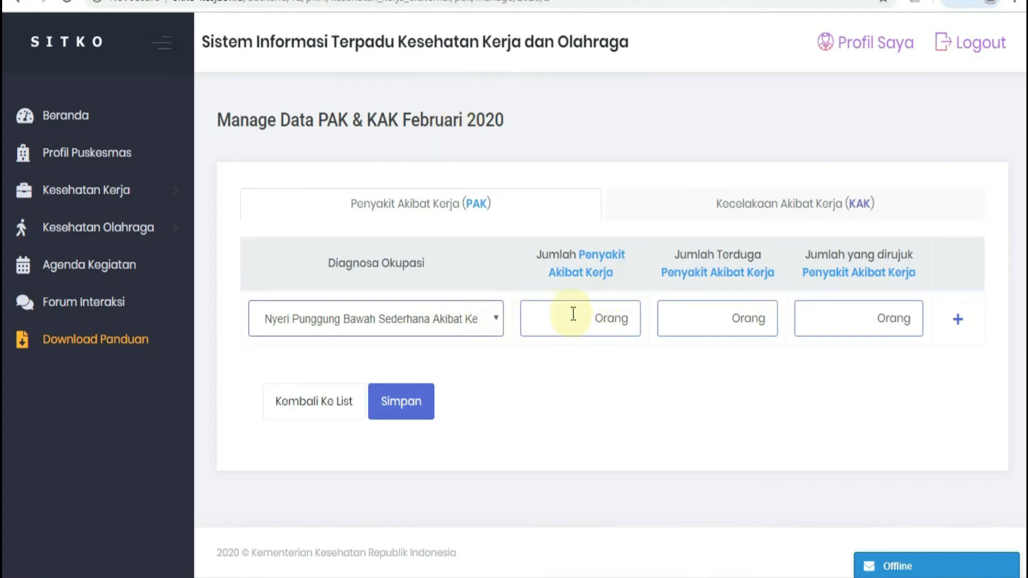
left_click(594, 317)
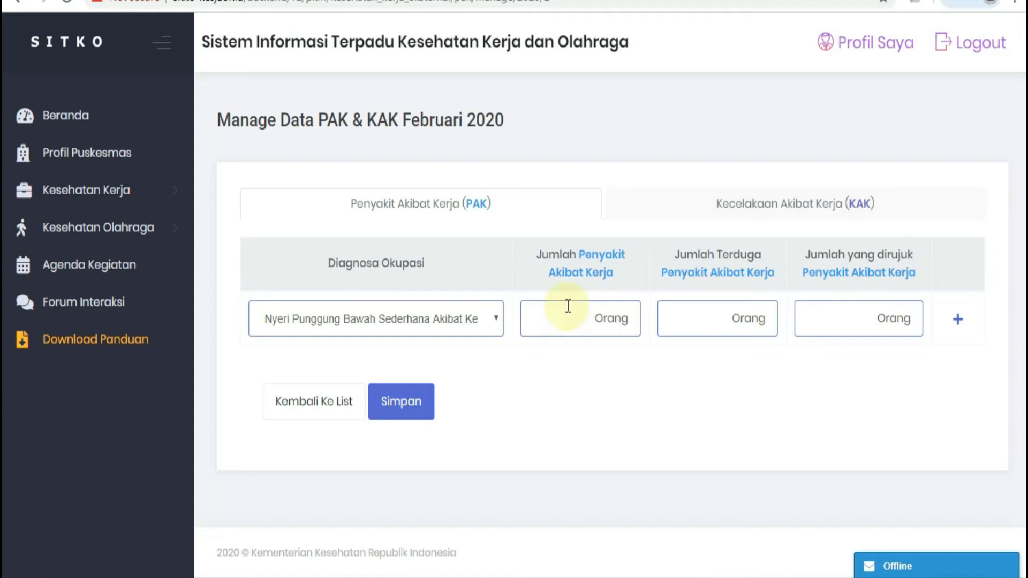
type("0")
left_click(684, 313)
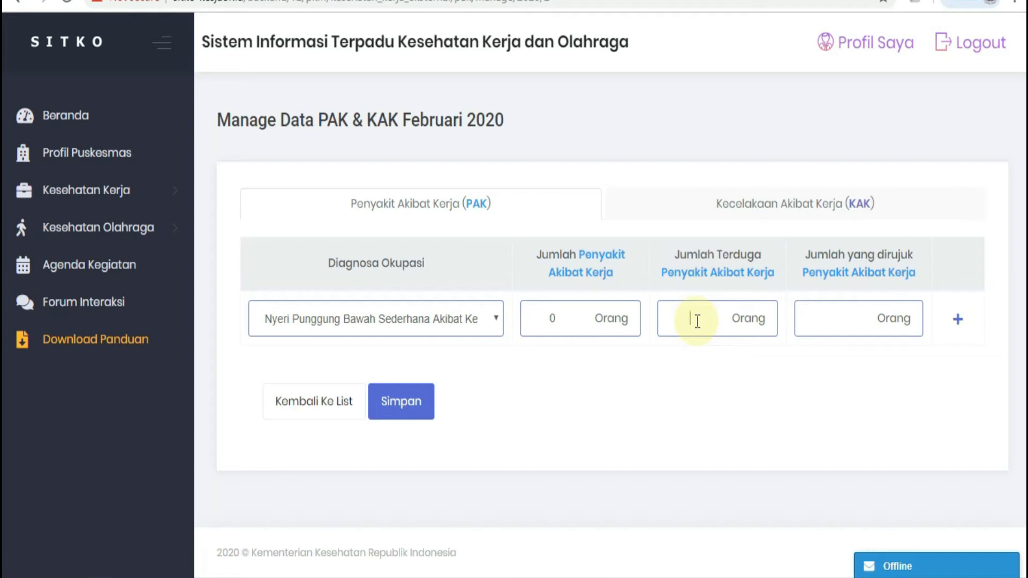
type("2")
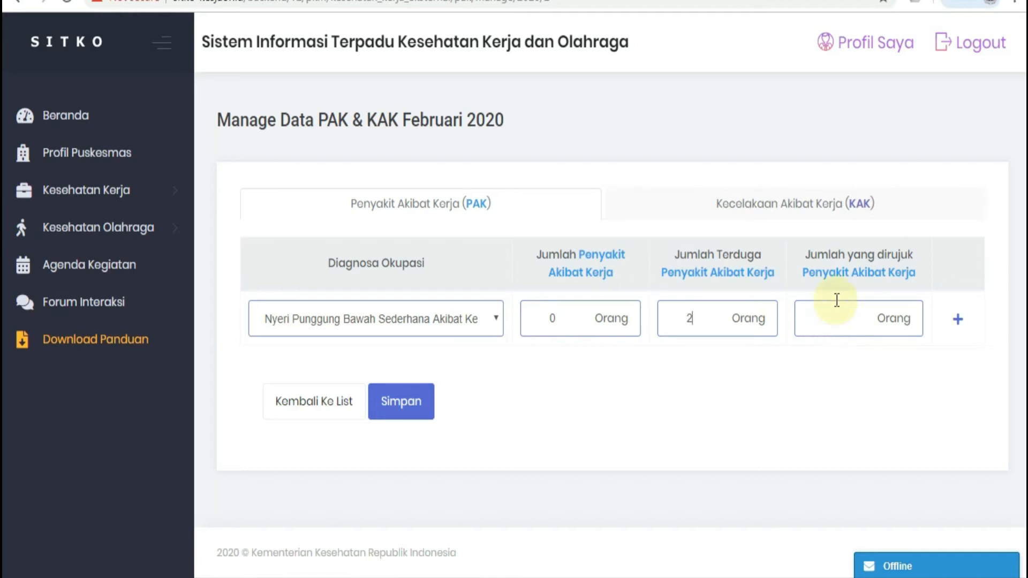
left_click(838, 318)
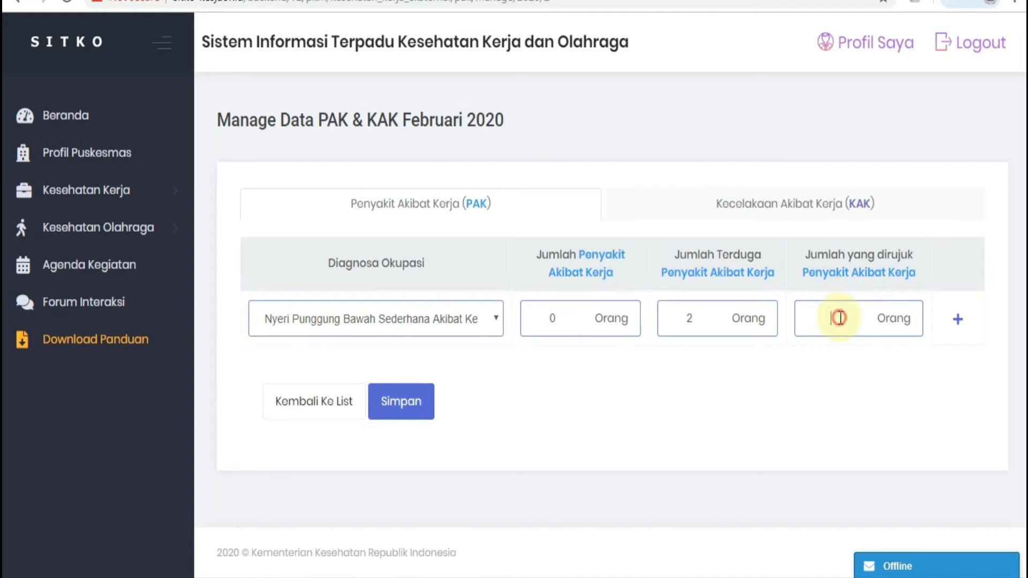
type("1")
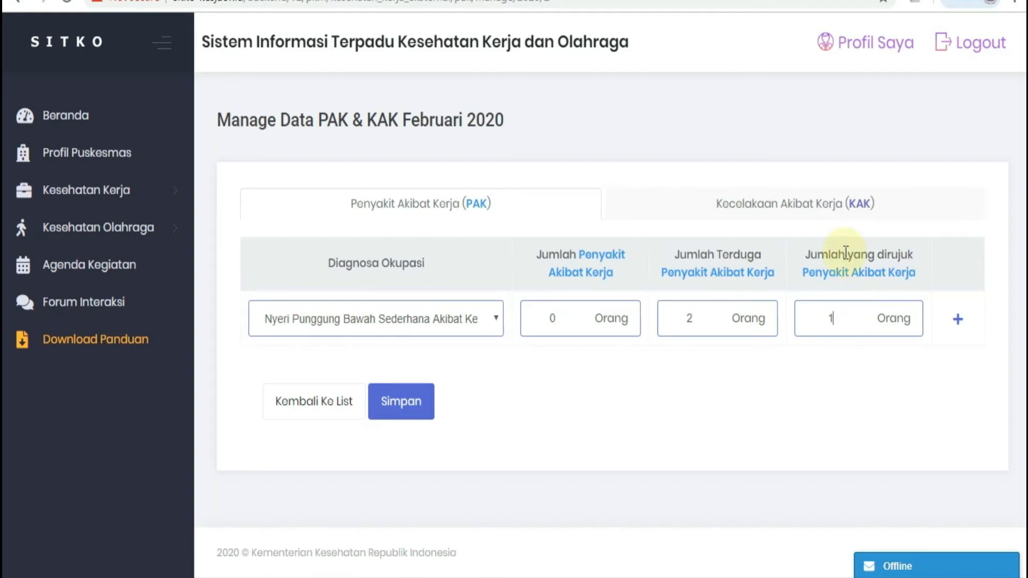
Step: Add a second diagnosis row for Asma Akibat Kerja (J45.9) with 0 PAK cases, 2 suspected and 0 referred
left_click(958, 322)
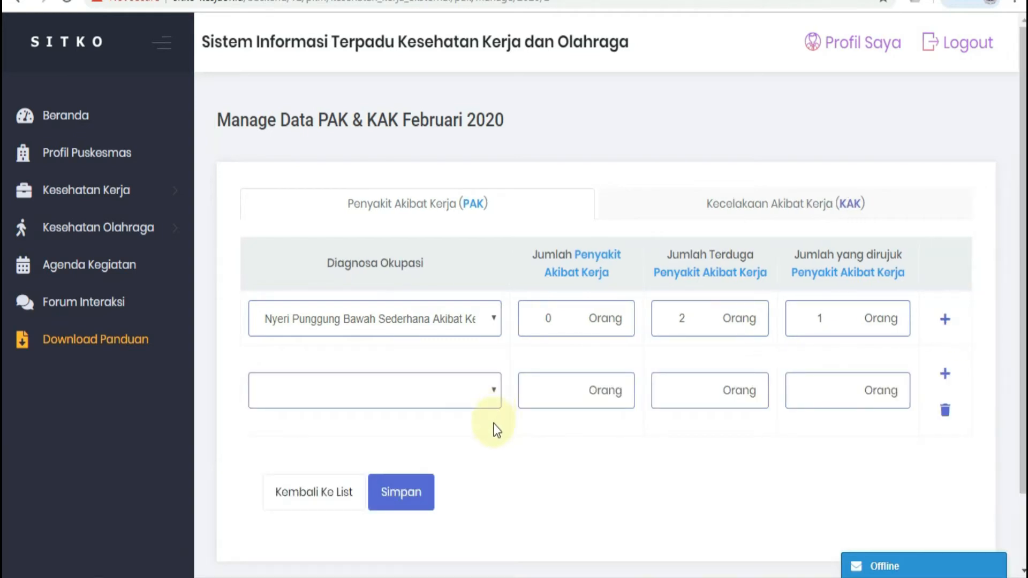
left_click(492, 392)
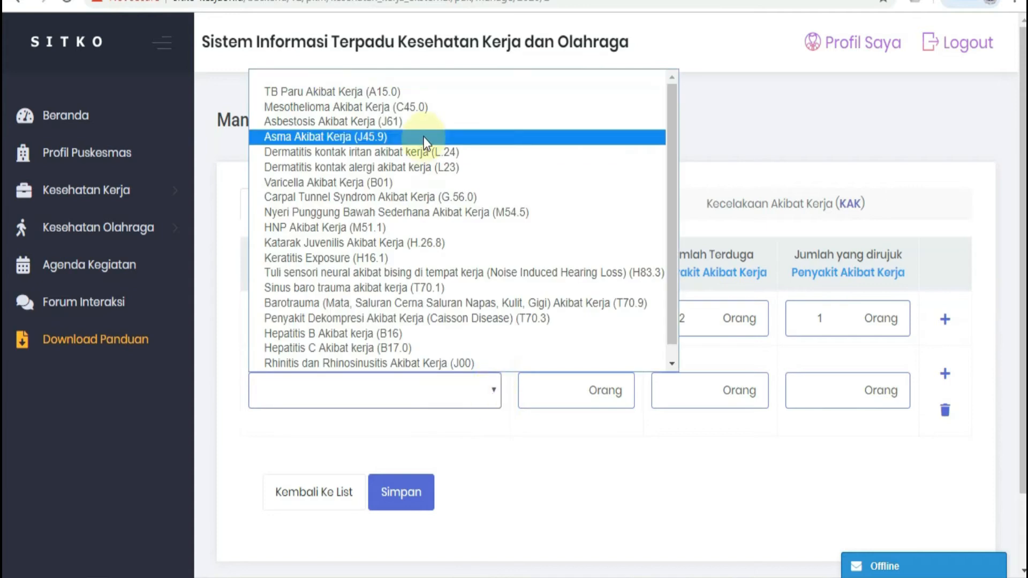
left_click(423, 137)
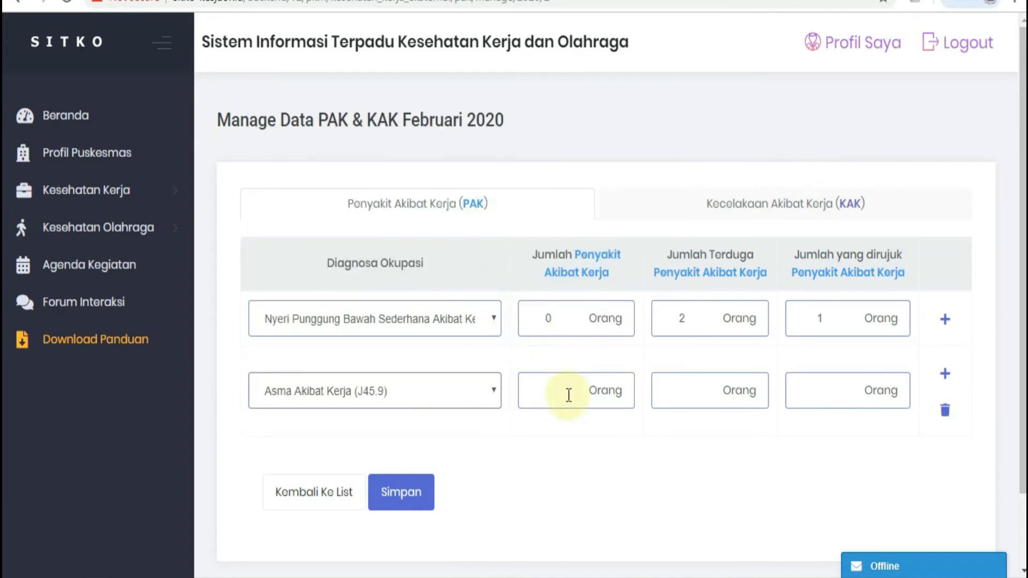
left_click(567, 394)
type("0")
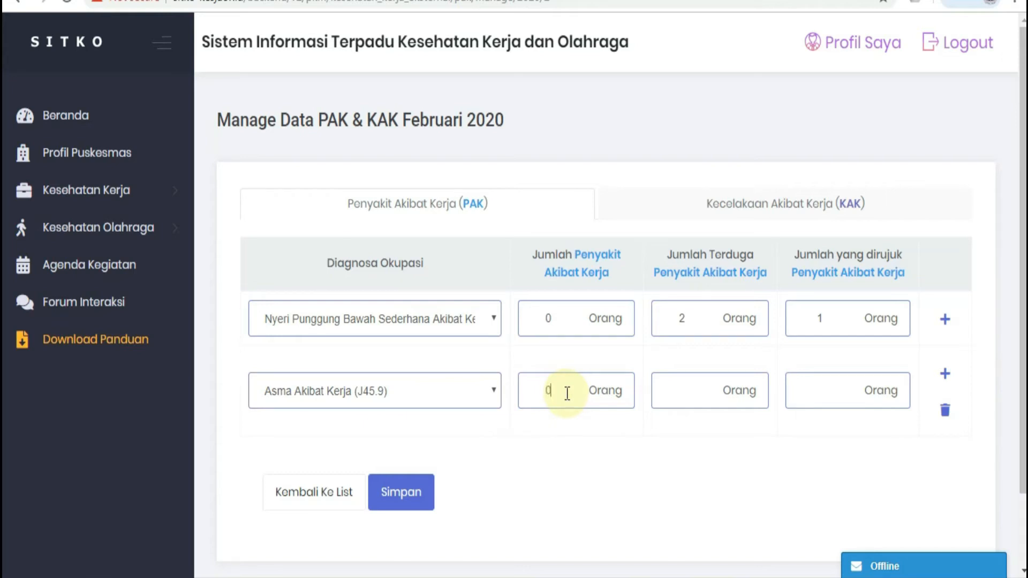
left_click(703, 404)
type("2")
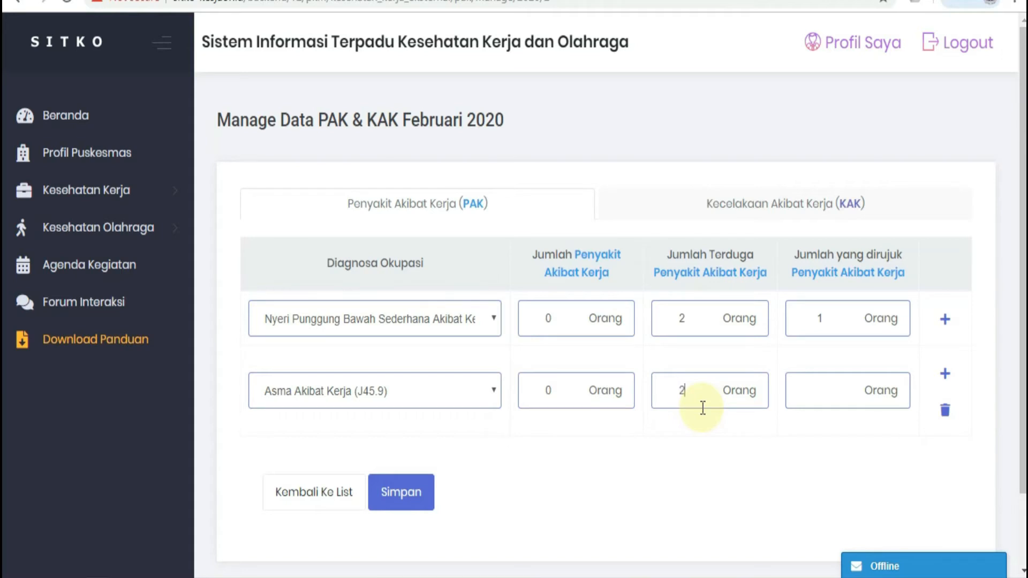
left_click(834, 396)
type("0")
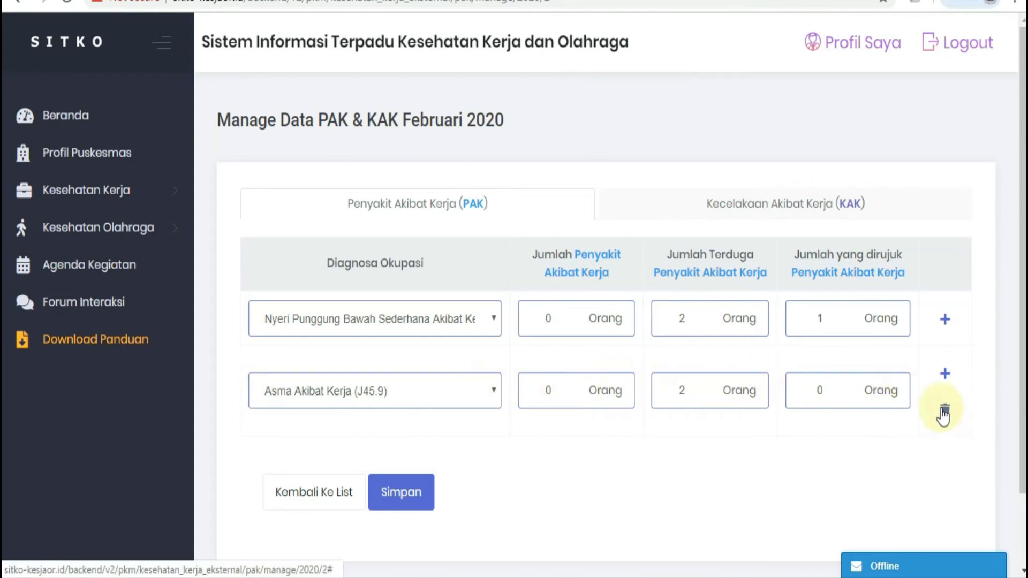
Step: Save the Februari 2020 PAK data and open the Kecelakaan Akibat Kerja (KAK) section
left_click(415, 501)
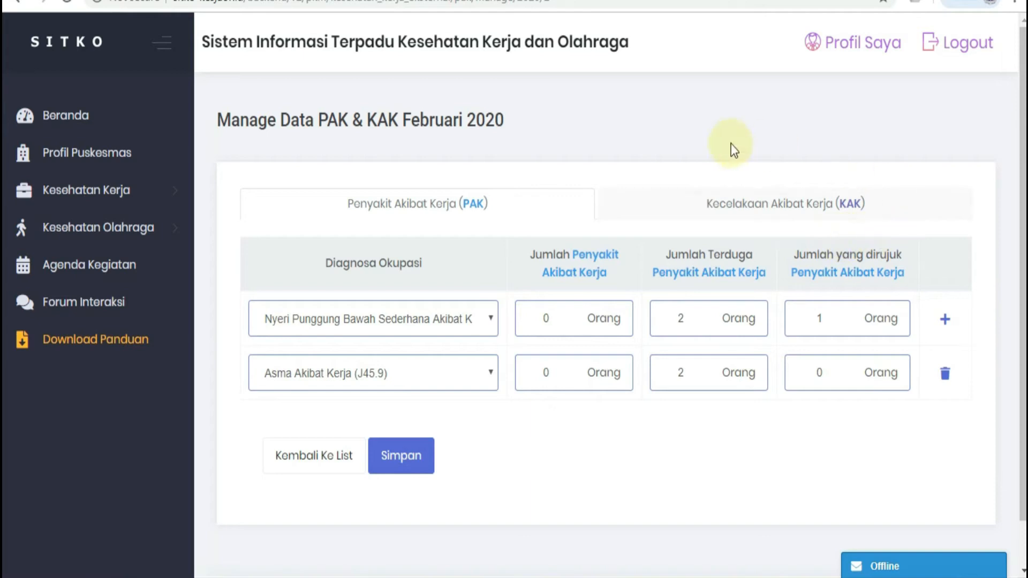
left_click(748, 216)
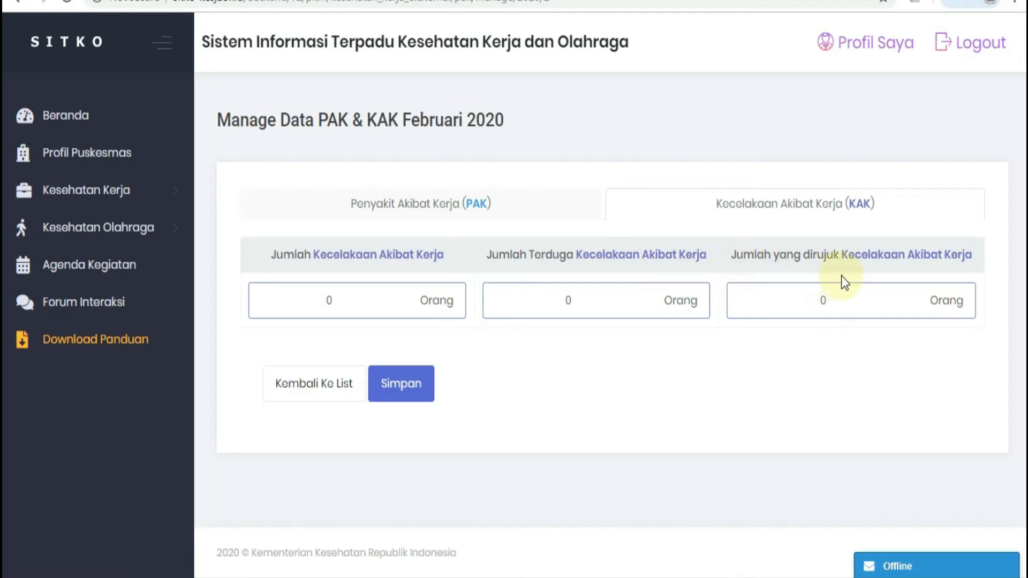
Step: Enter 6 Kecelakaan Akibat Kerja cases, 3 suspected and 1 referred for Februari 2020, and save the KAK data
left_click(340, 302)
key("BackSpace")
type("6")
double_click(593, 295)
type("3")
left_click(850, 313)
key("BackSpace")
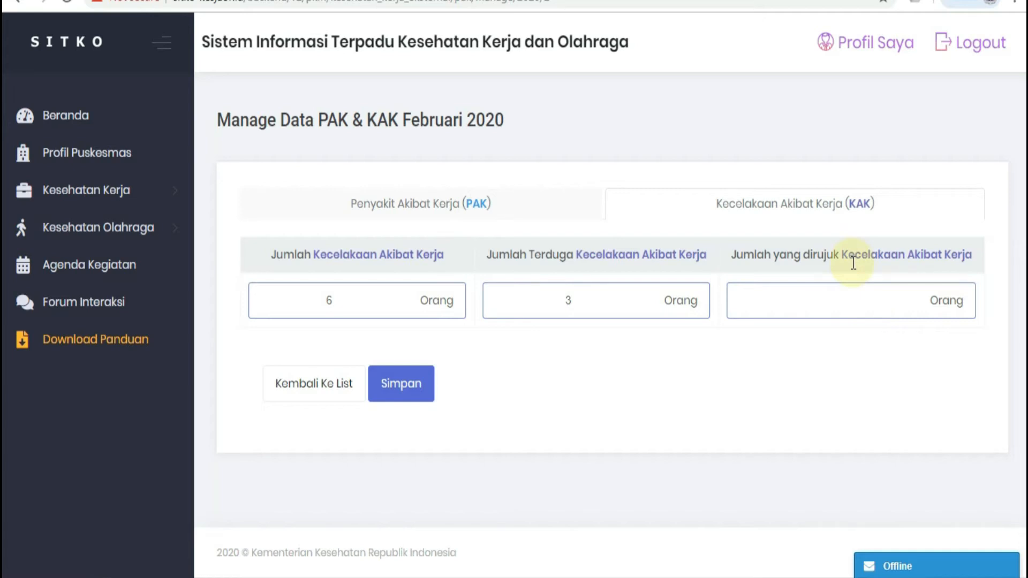
type("1")
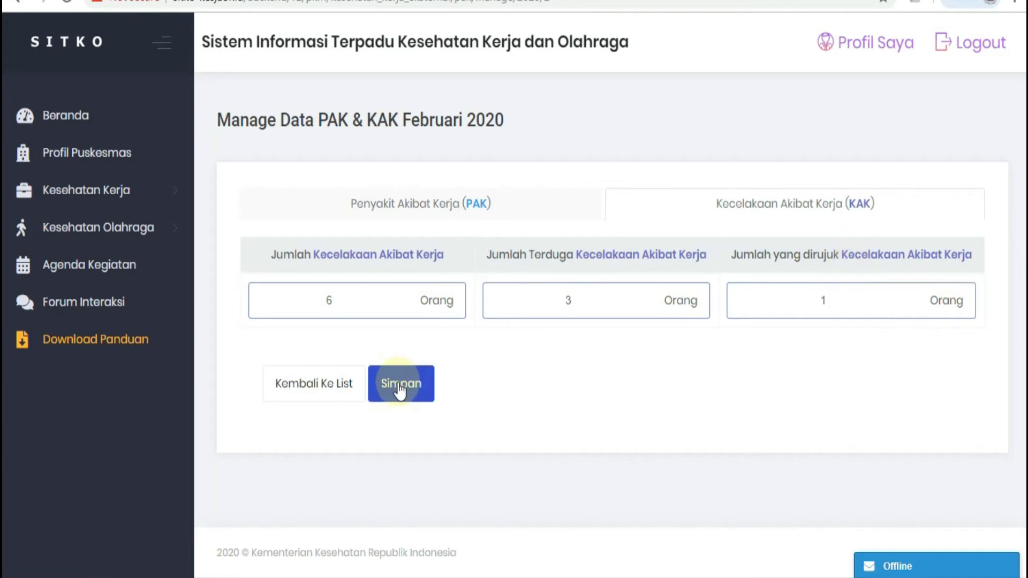
left_click(399, 389)
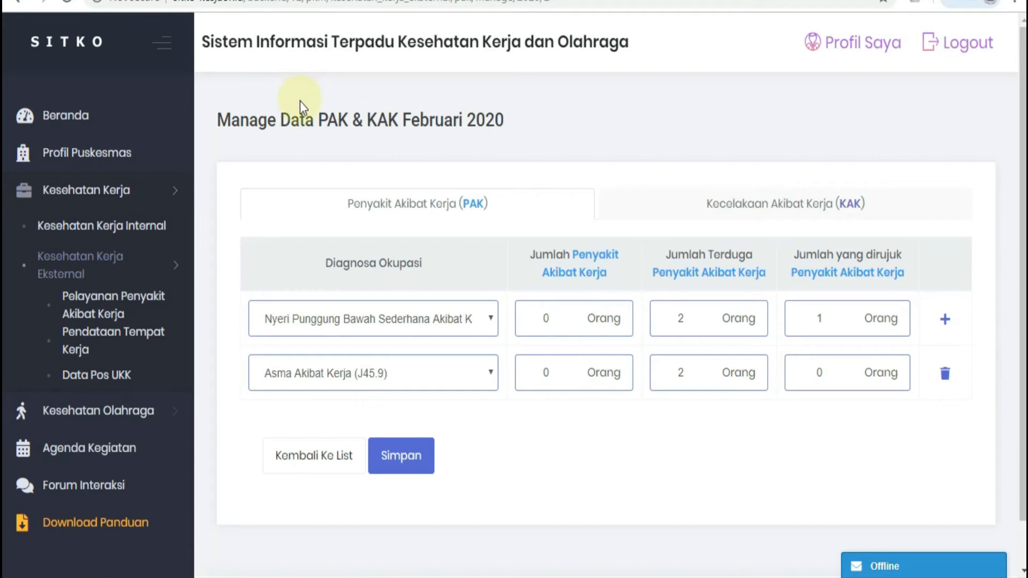
Step: Add a new workplace in Pendataan Tempat Kerja named PPI xxxxxxxxxxxxxxxx and fill in its kelurahan address
left_click(115, 343)
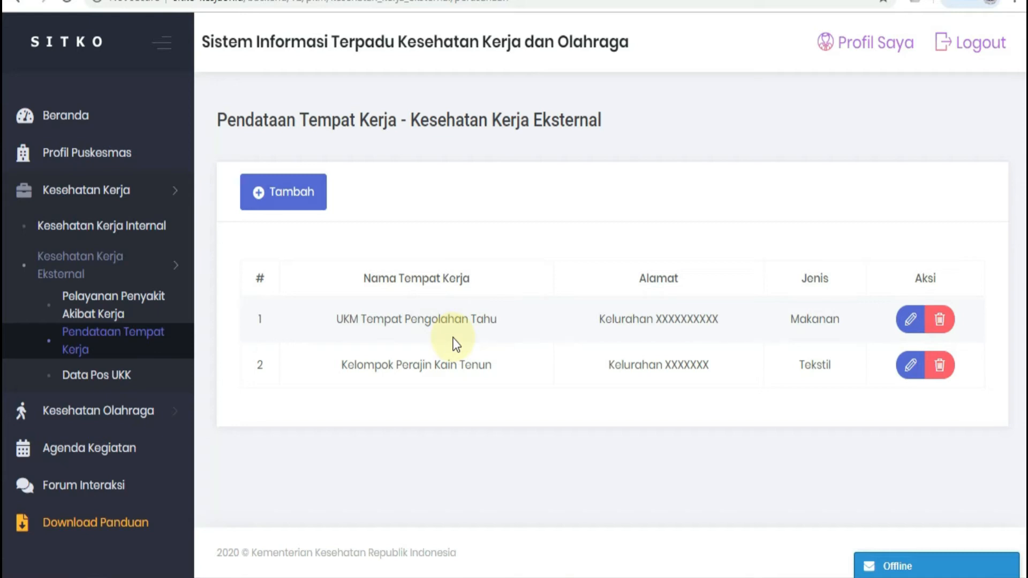
left_click(284, 199)
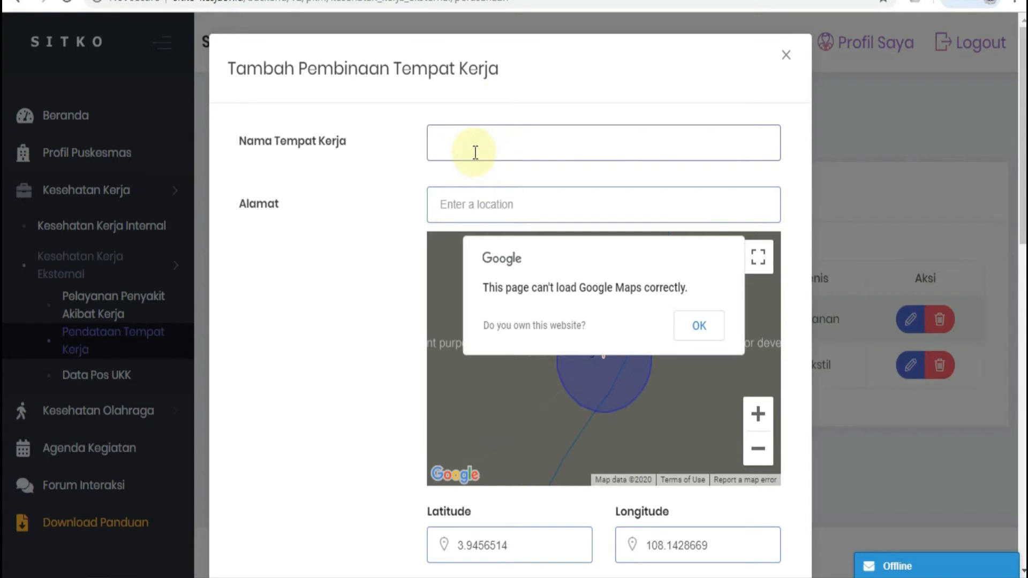
type("PPI xxxxxxxxxx")
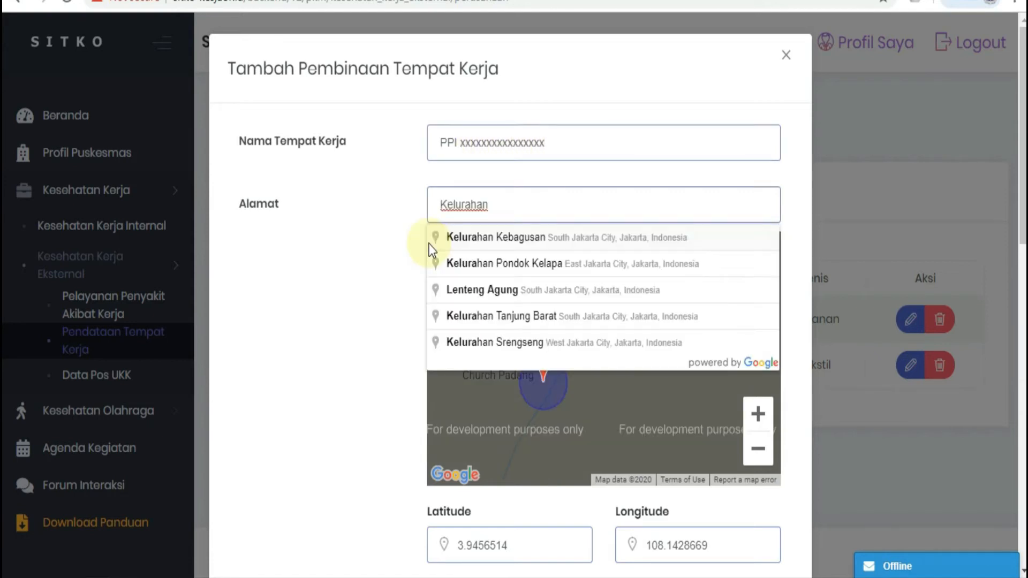
type("xxxxxx xxxxx")
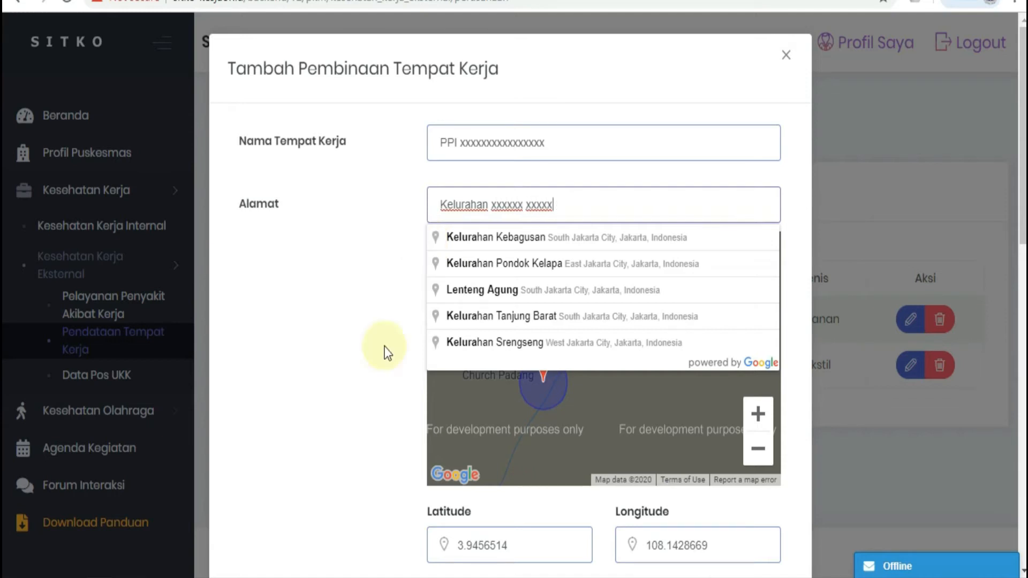
scroll(384, 348, "down", 2)
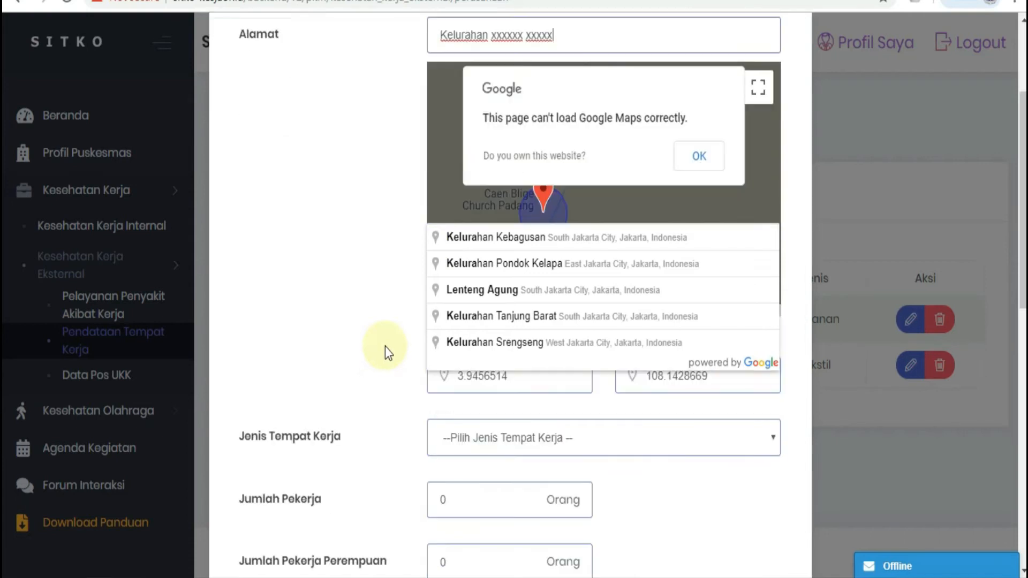
scroll(385, 348, "down", 1)
left_click(710, 59)
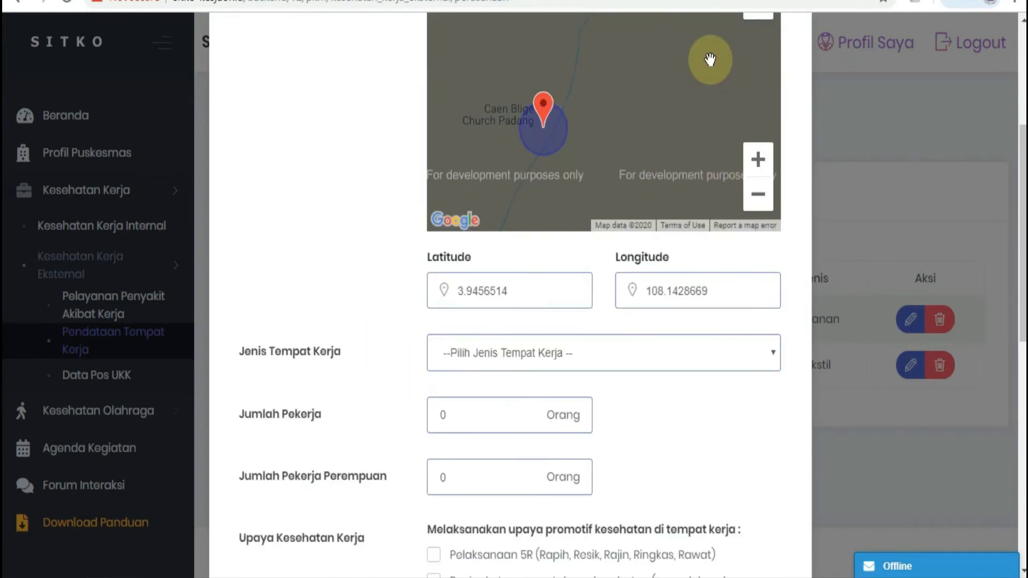
Step: Set Jenis Tempat Kerja to Alat angkutan lainnya
left_click(773, 363)
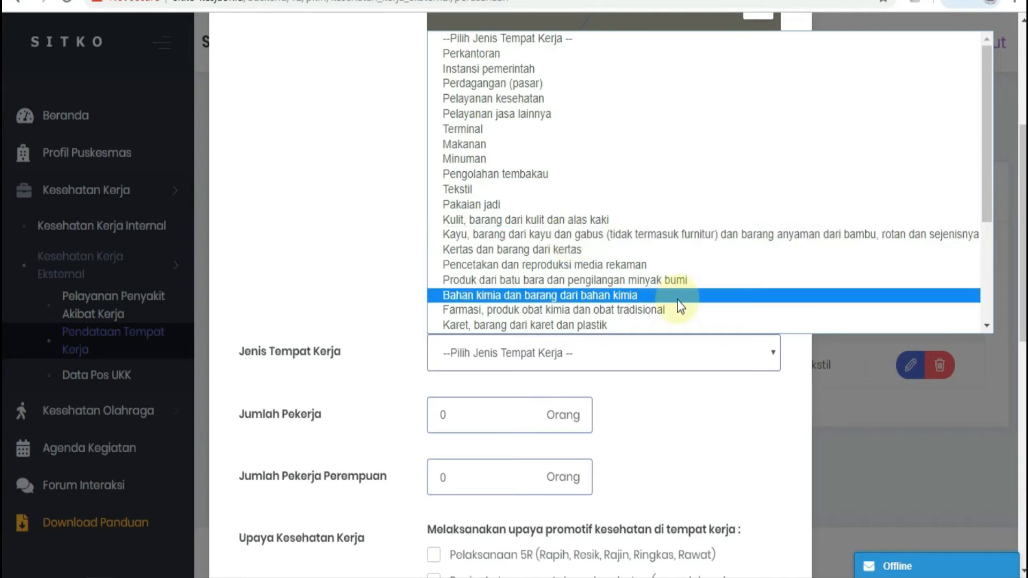
scroll(677, 300, "down", 3)
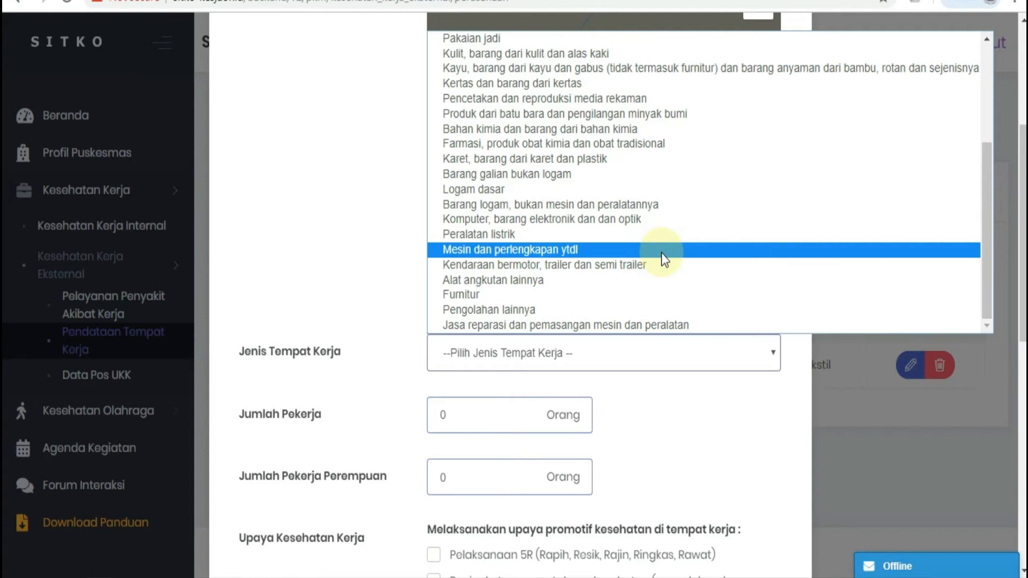
left_click(690, 280)
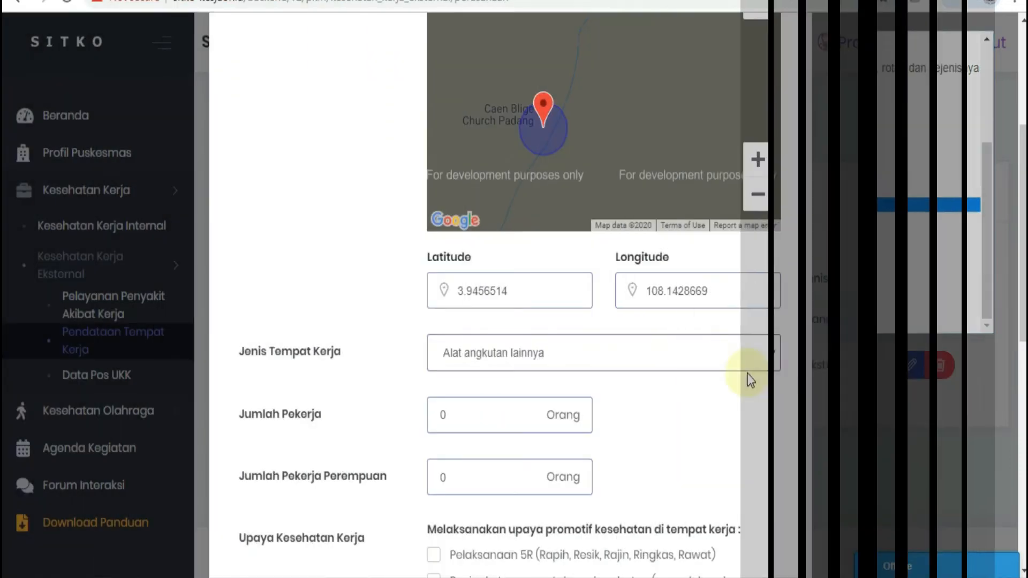
Step: Set Jenis Tempat Kerja to Perkantoran, with 60 workers in total and 40 female workers
left_click(772, 354)
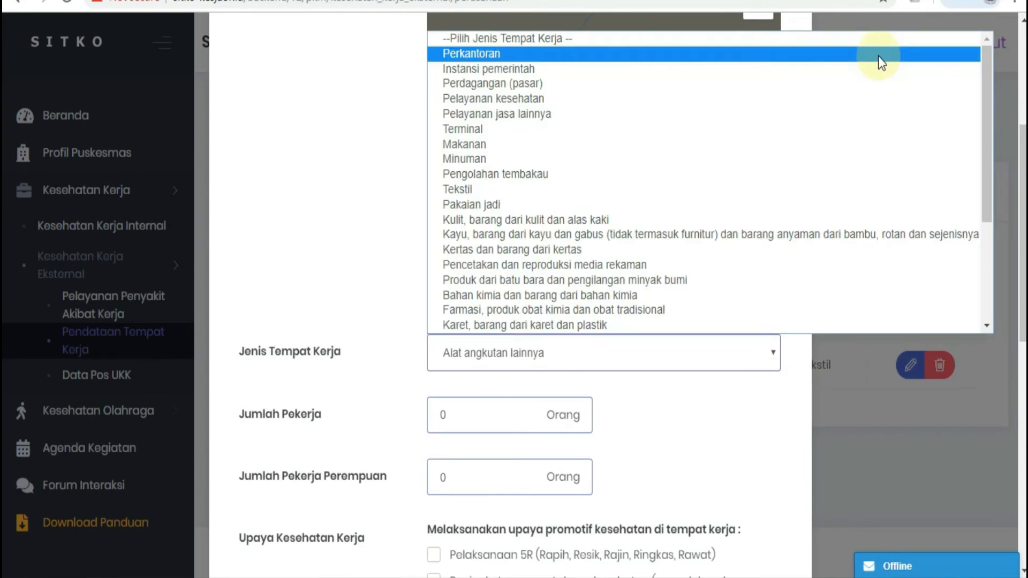
left_click(878, 56)
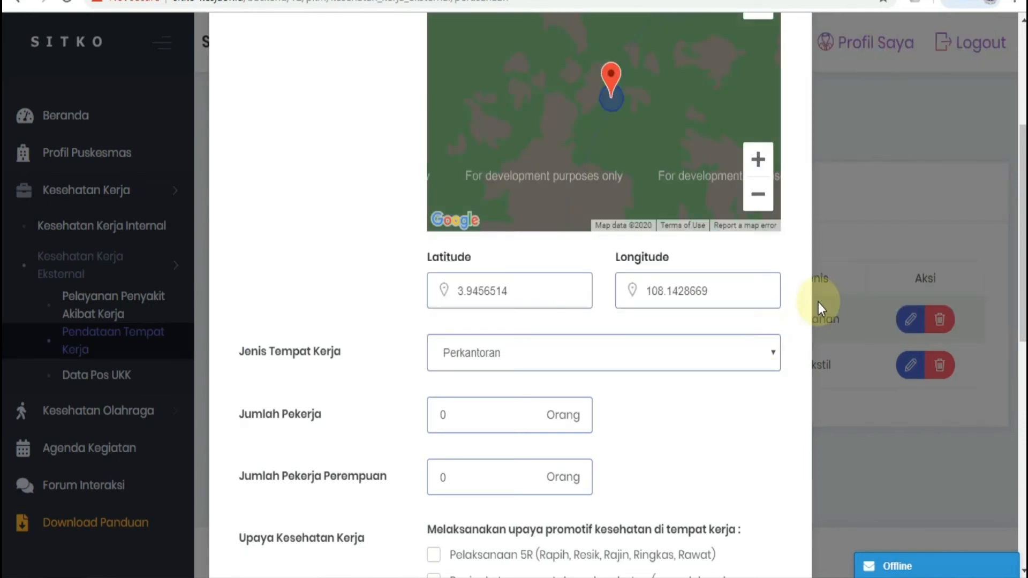
scroll(507, 339, "down", 2)
left_click(507, 343)
key("BackSpace")
type("60")
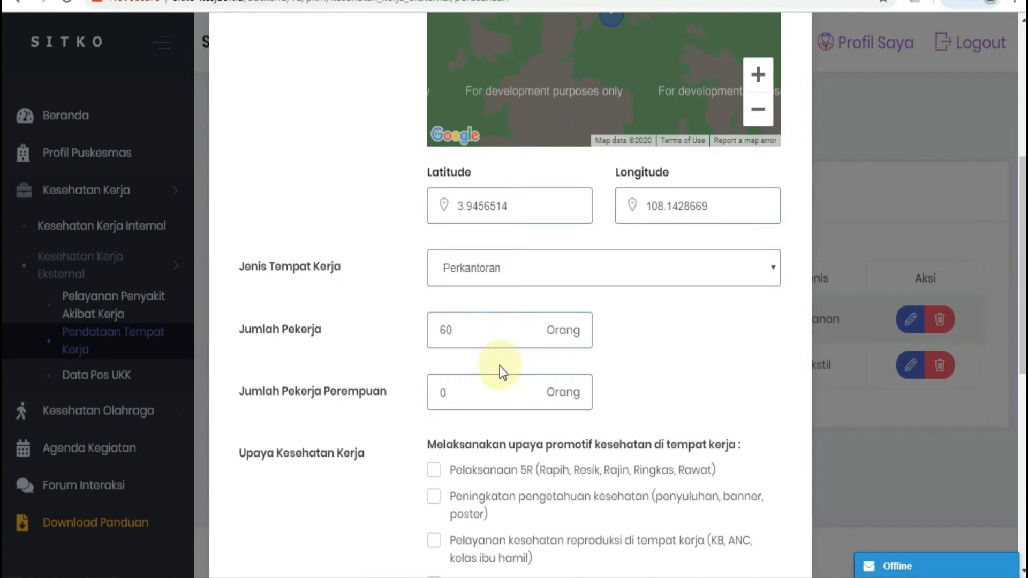
left_click(480, 384)
key("BackSpace")
type("40")
Step: Review the promotive and preventive Upaya Kesehatan Kerja options and the GP2SP question, and save the workplace entry
scroll(434, 412, "down", 5)
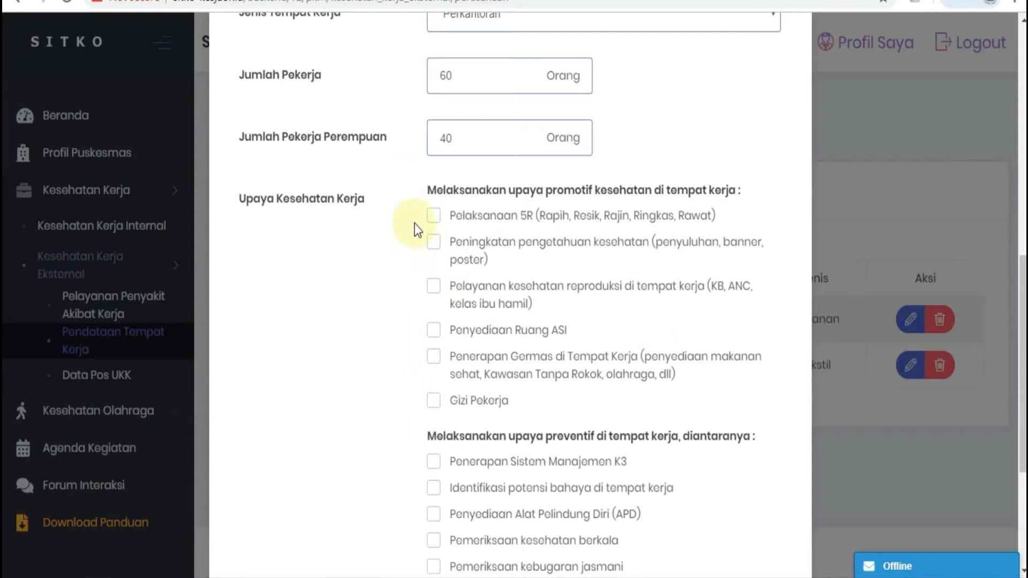
scroll(420, 344, "up", 1)
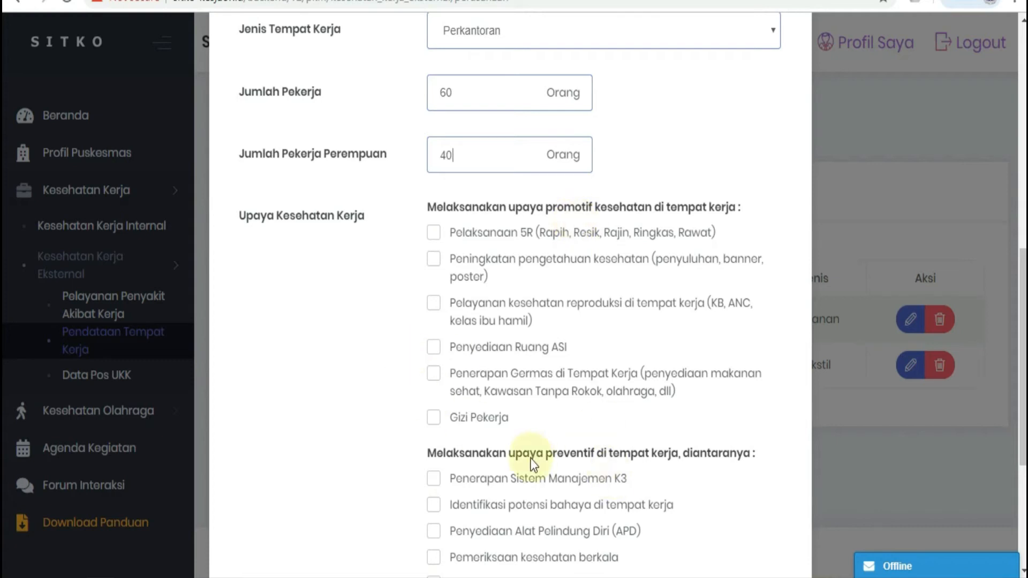
scroll(530, 457, "down", 5)
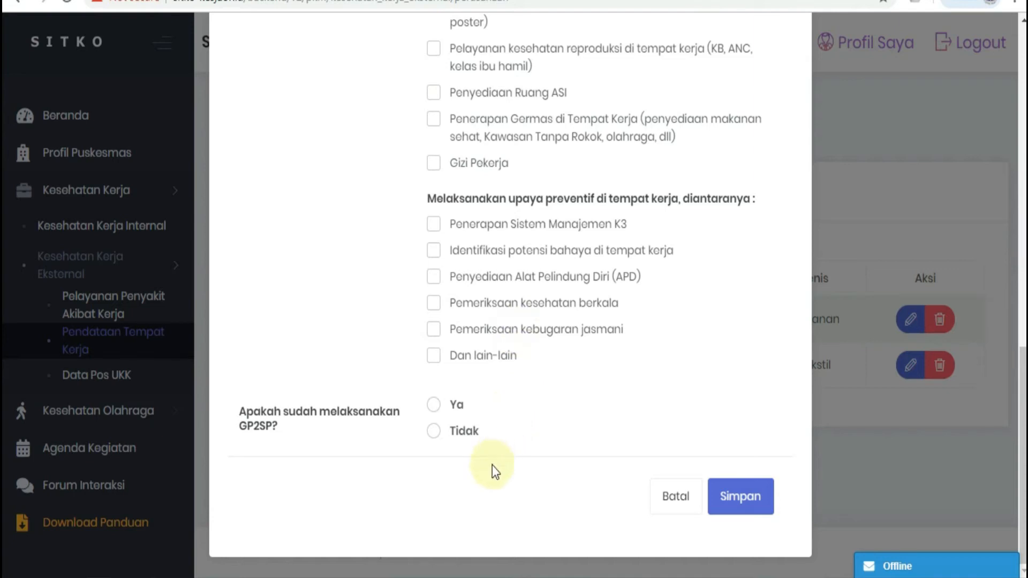
left_click(746, 507)
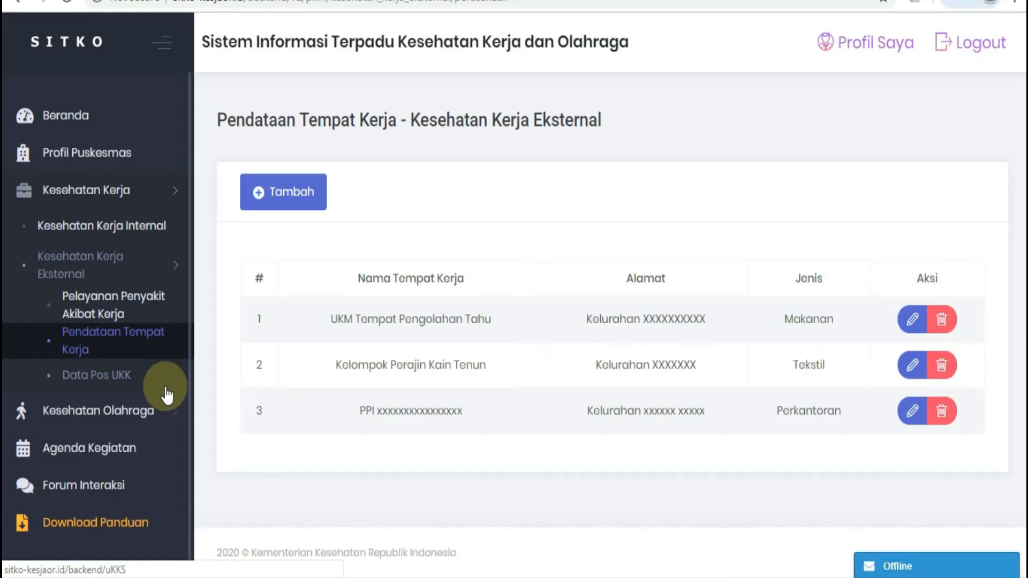
Step: Start a new record in Data Pos UKK and name it Pos UKK Bahari Sehat
left_click(101, 375)
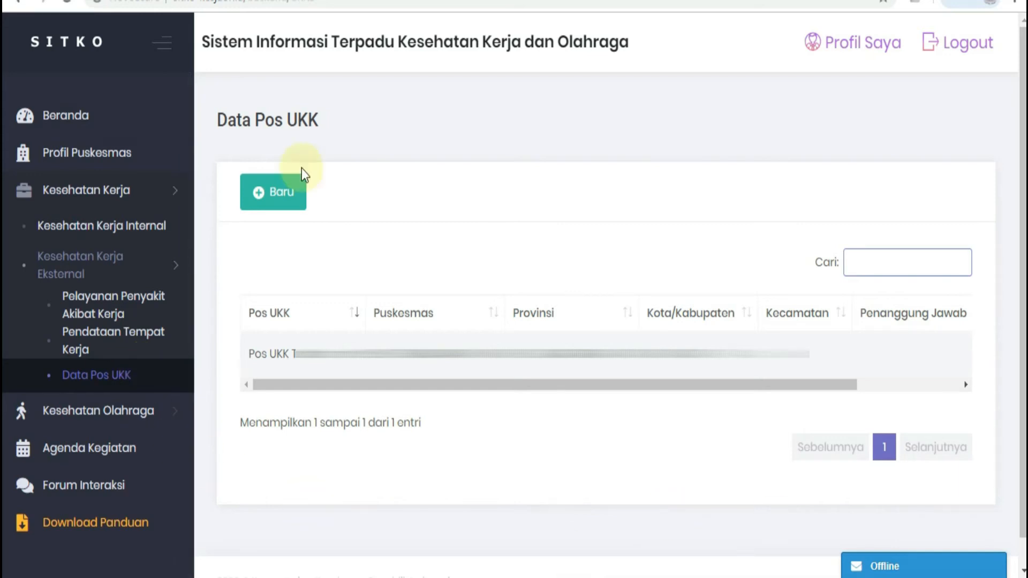
left_click(278, 206)
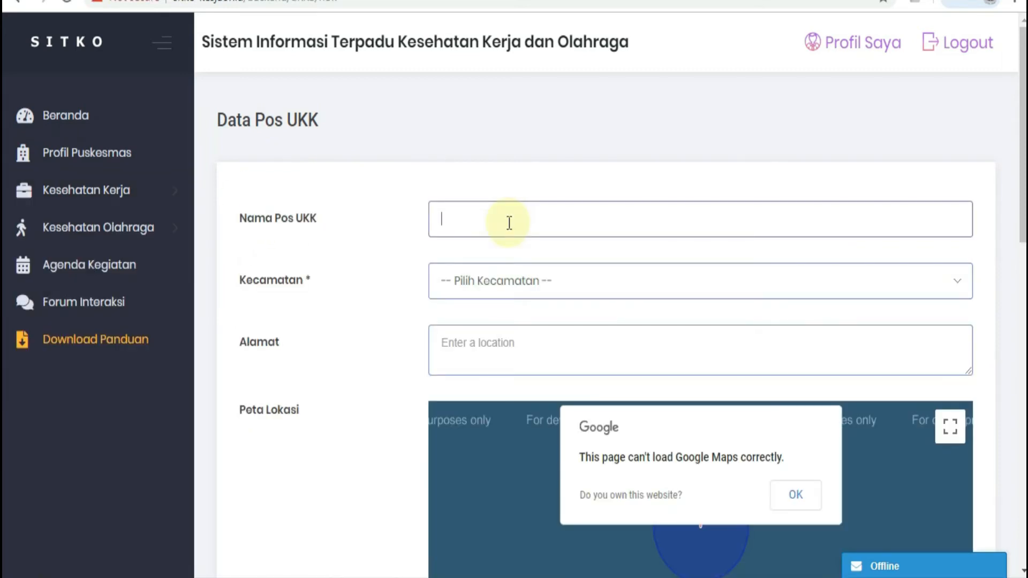
type("Pos UKK Bahari Sehat")
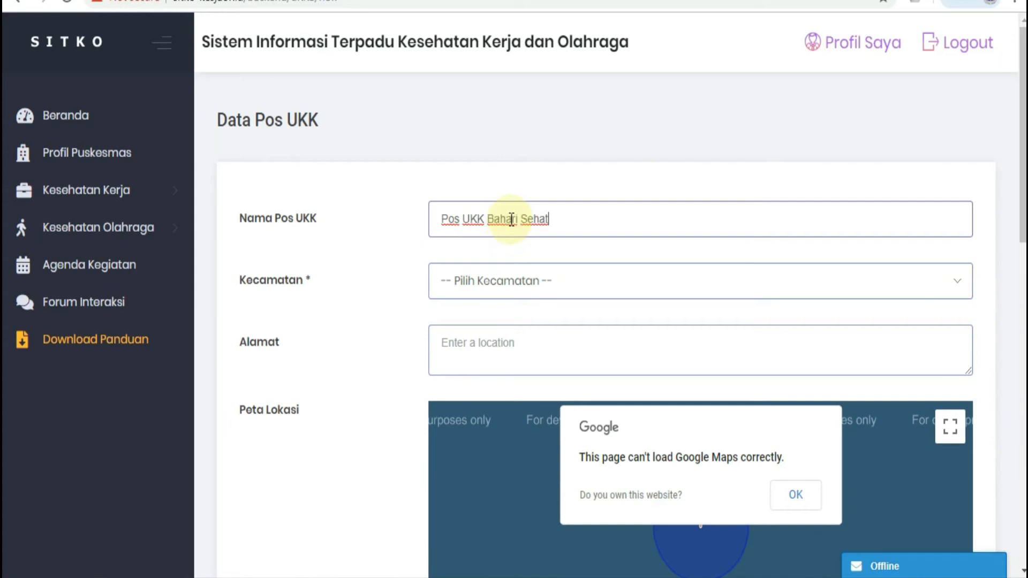
Step: Select the kecamatan of the new Pos UKK and fill in its address
left_click(955, 284)
left_click(881, 322)
left_click(681, 341)
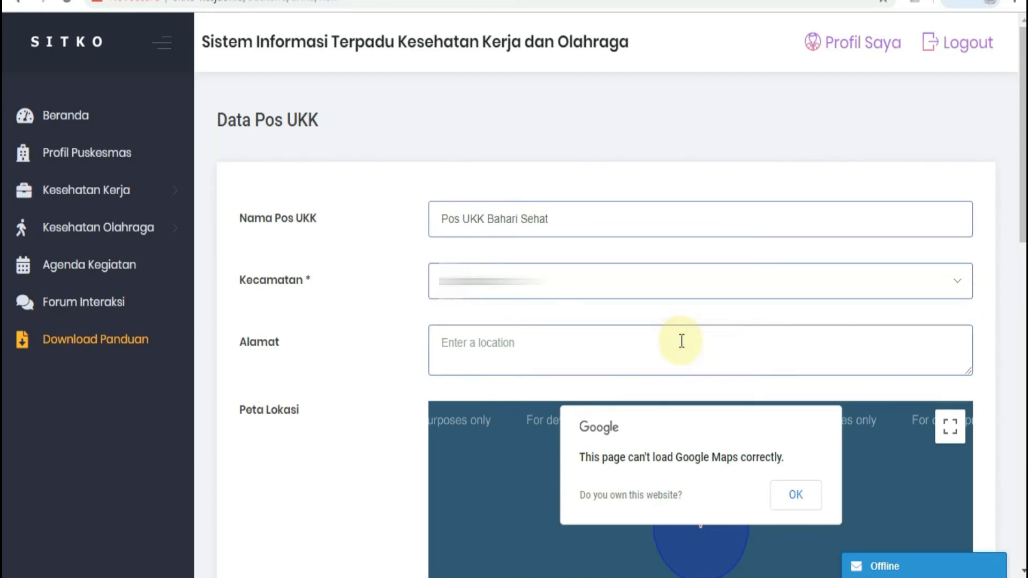
key("ctrl+v")
left_click(993, 393)
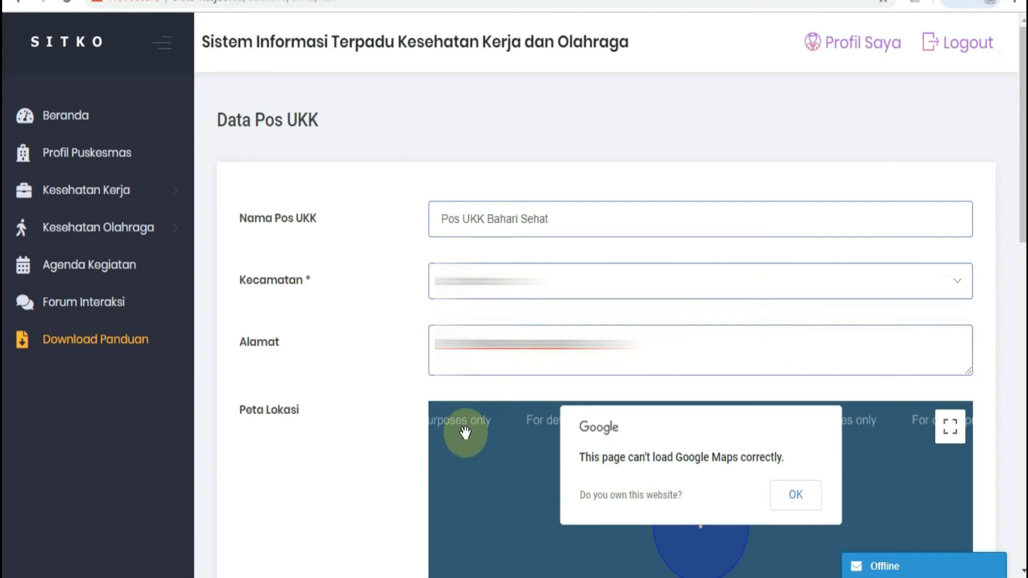
Step: Set the Pos UKK's Sektor Jenis Usaha to Nelayan, with 30 members (Jumlah Anggota) and 3 cadres (Jumlah Kader)
scroll(477, 450, "down", 1)
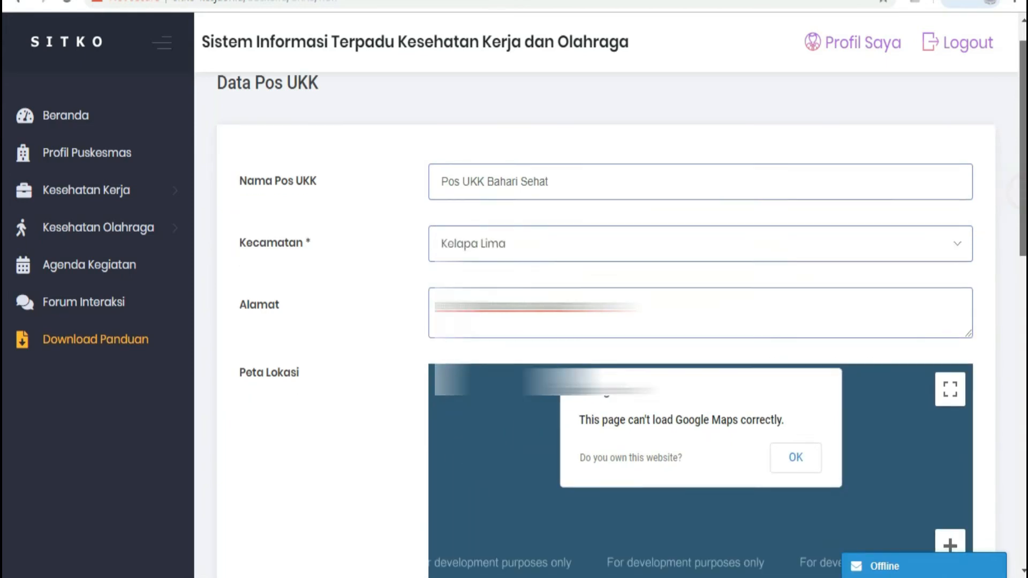
scroll(483, 423, "down", 5)
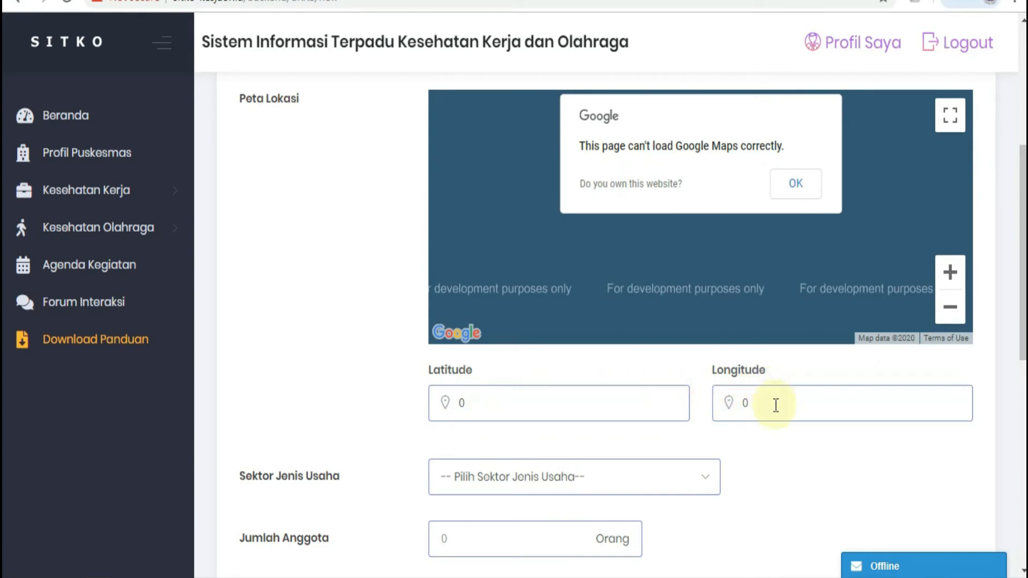
scroll(785, 439, "down", 2)
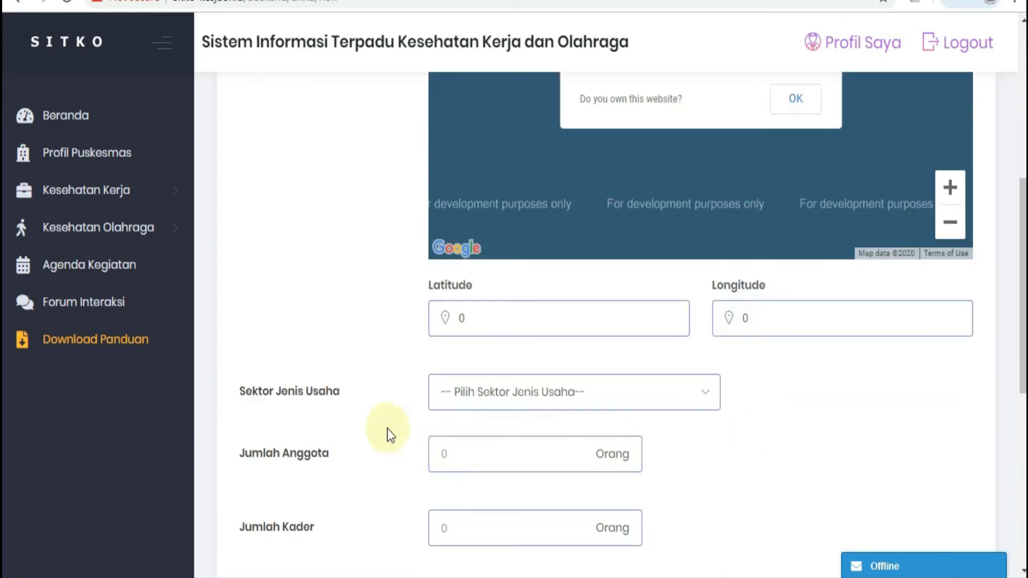
left_click(705, 395)
left_click(466, 280)
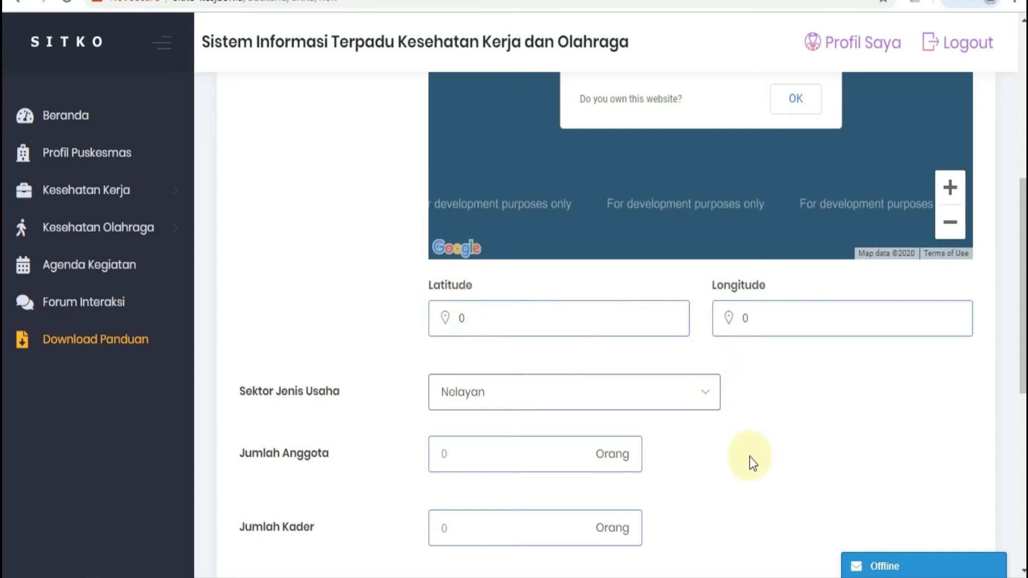
left_click(528, 468)
type("3")
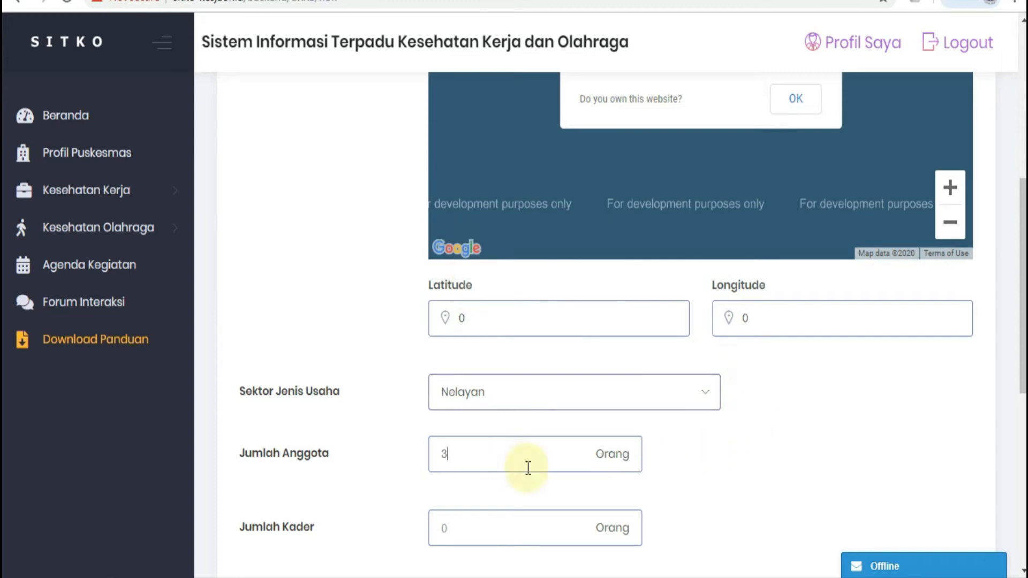
type("0")
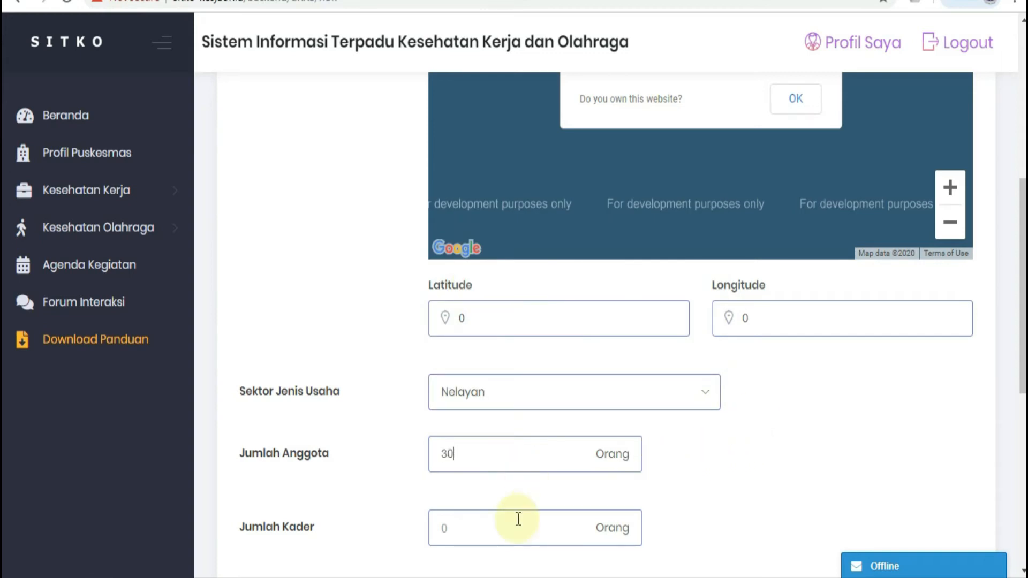
scroll(518, 518, "down", 5)
left_click(467, 273)
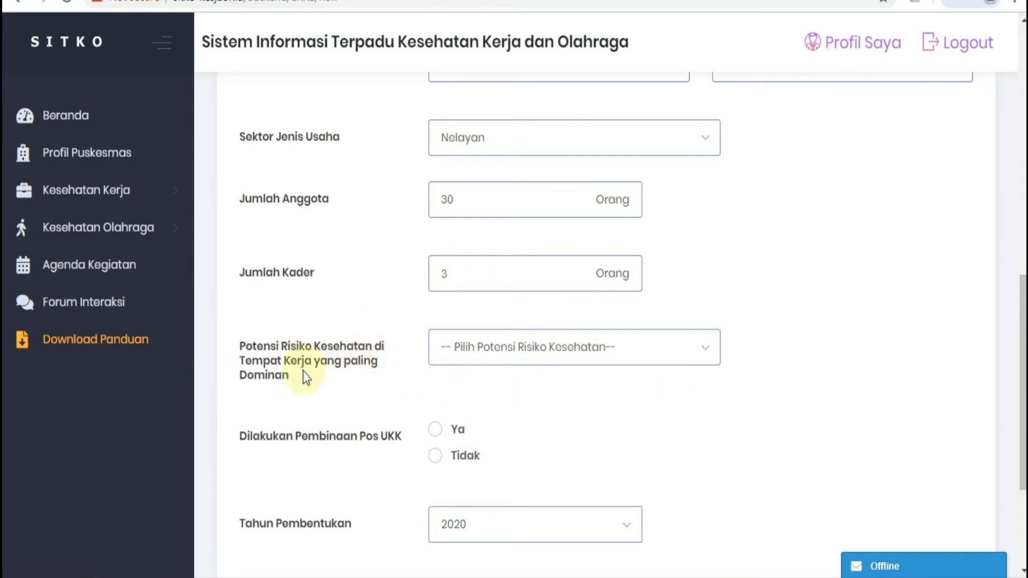
Step: Set the dominant workplace health risk to Fisika and Tahun Pembentukan to 2018, and save the Pos UKK record
left_click(708, 354)
scroll(661, 416, "down", 2)
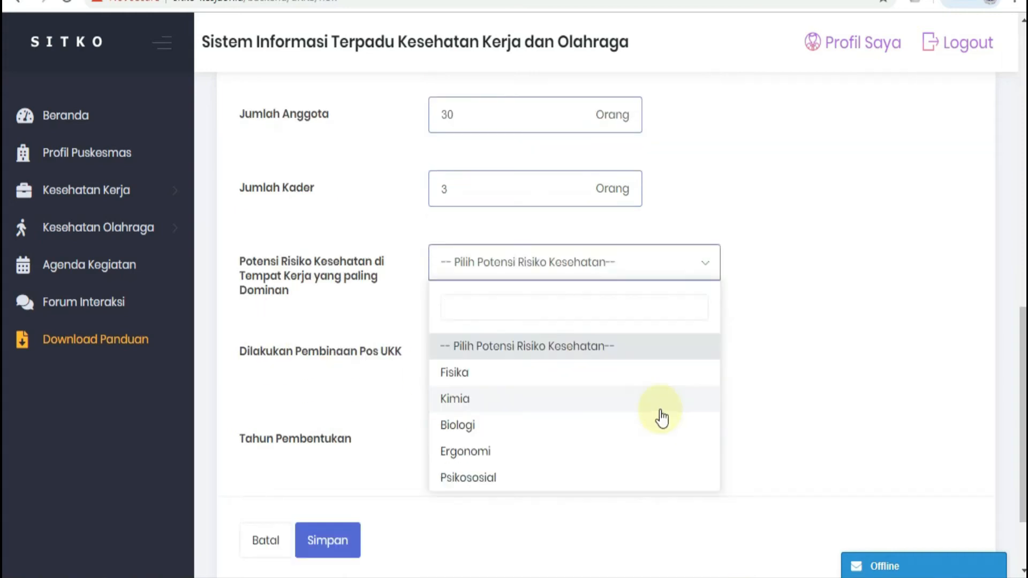
left_click(460, 374)
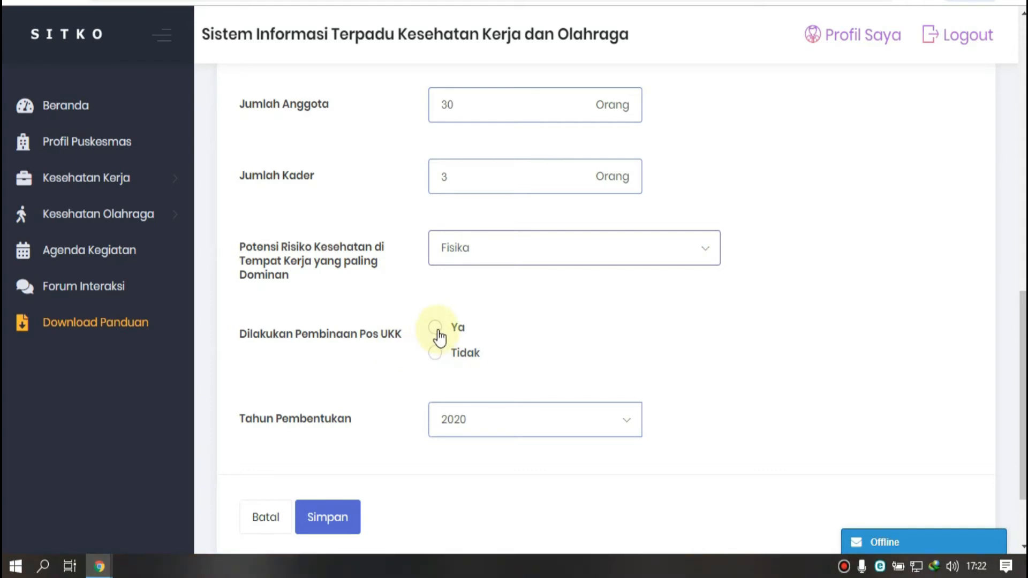
left_click(632, 428)
left_click(470, 307)
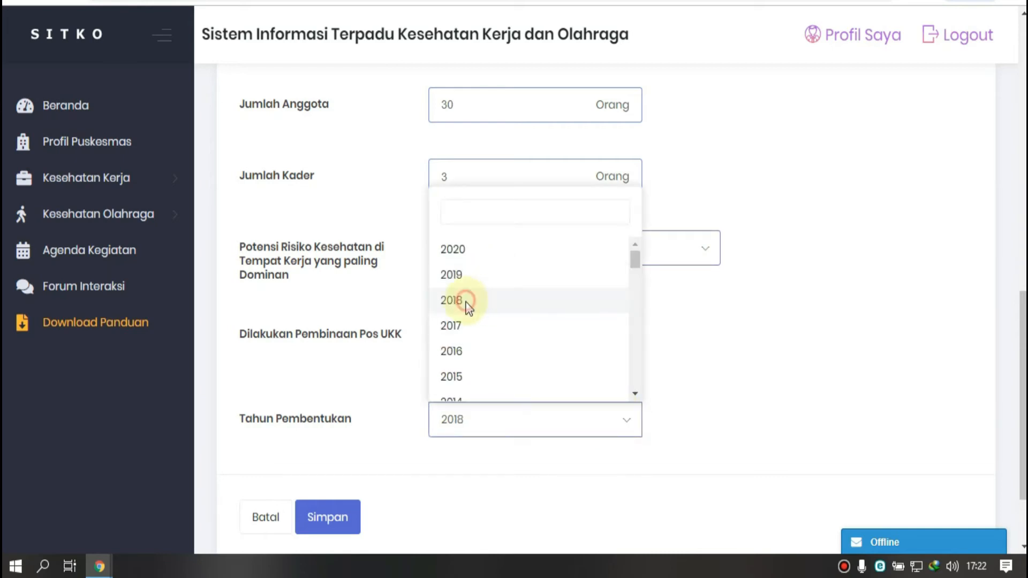
left_click(470, 308)
scroll(408, 480, "down", 2)
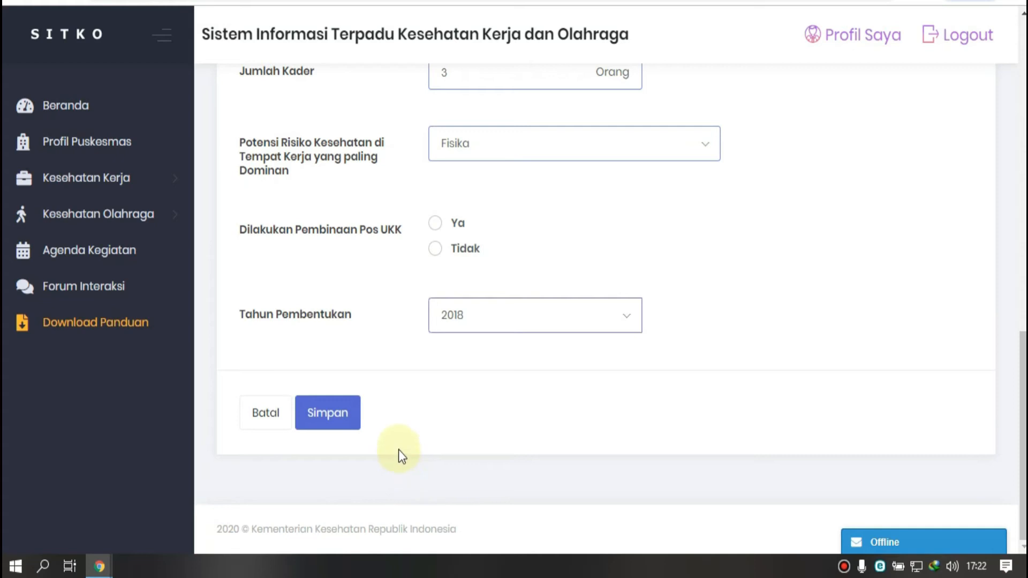
left_click(345, 418)
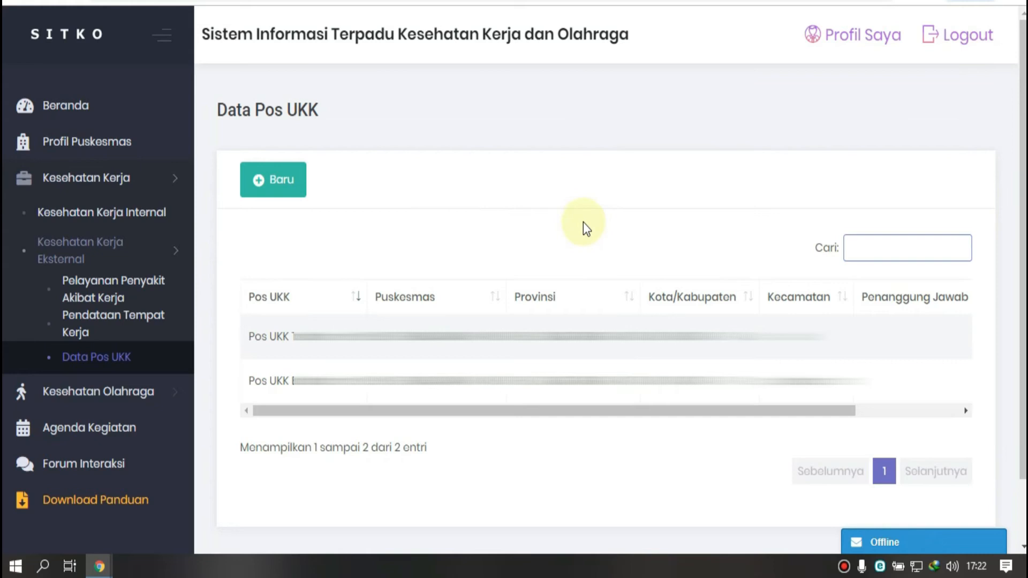
Step: Open Kesehatan Olahraga Internal and start a data entry for Februari 2020
scroll(583, 222, "down", 2)
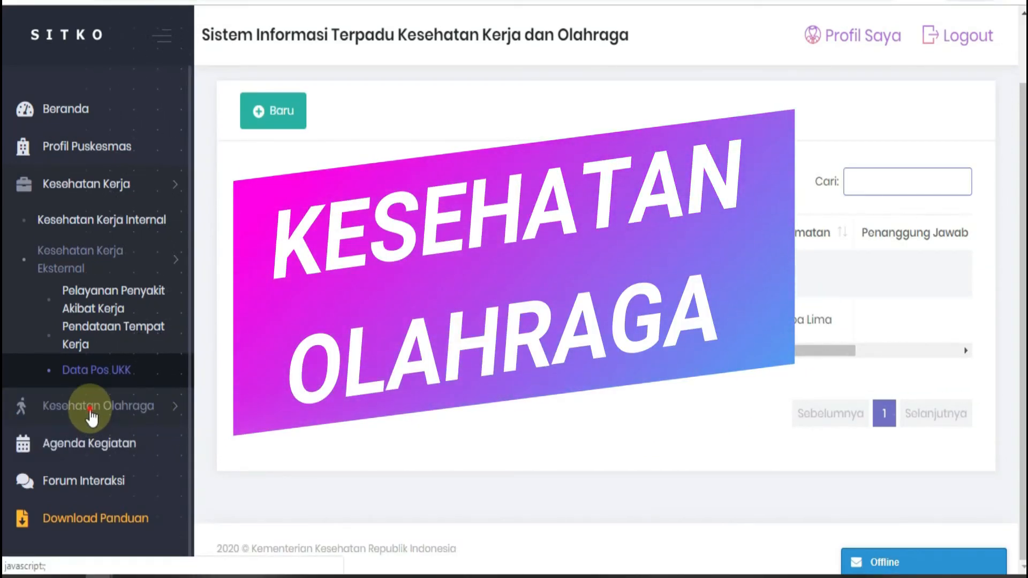
left_click(91, 416)
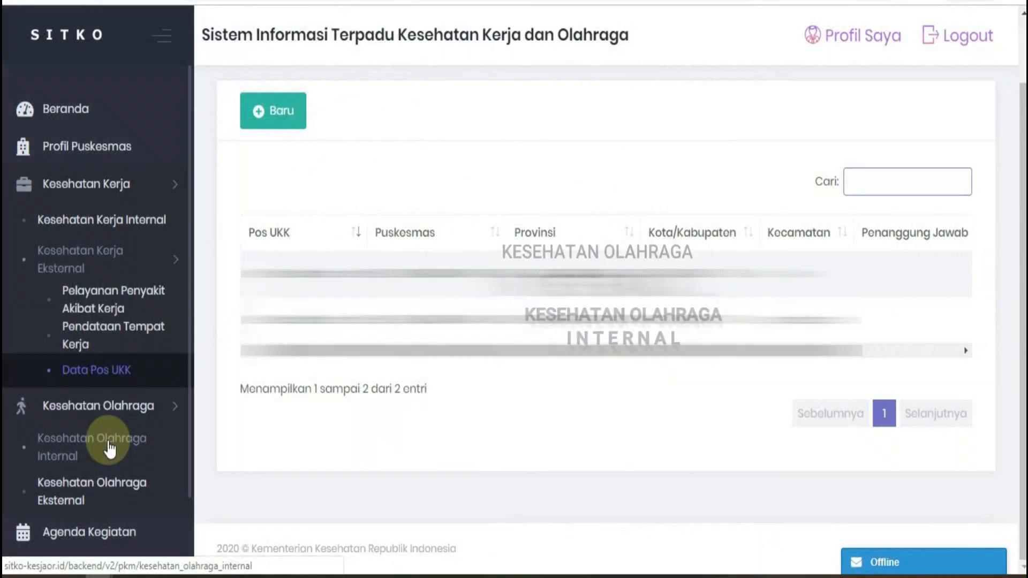
left_click(110, 449)
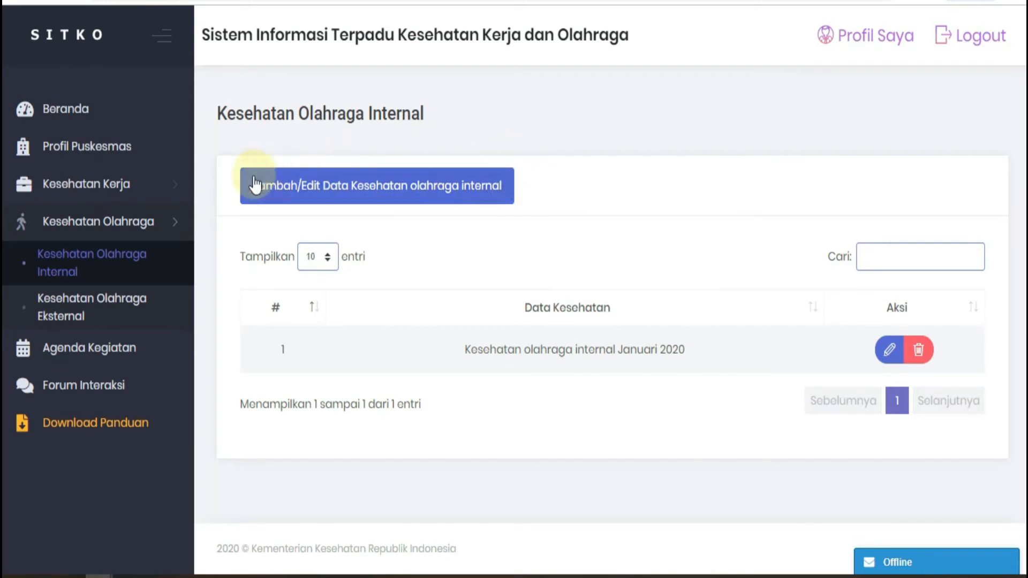
double_click(391, 202)
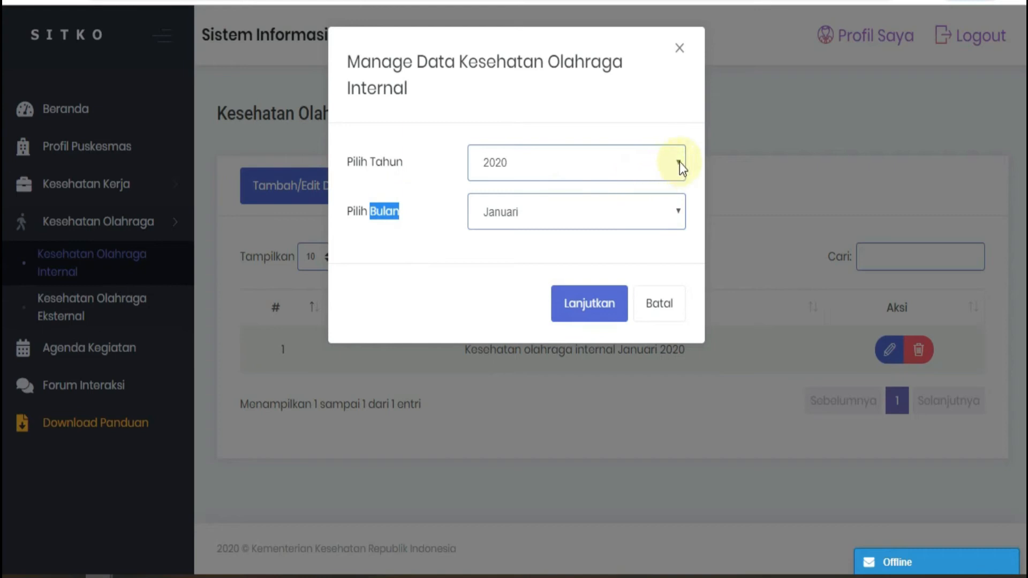
left_click(676, 210)
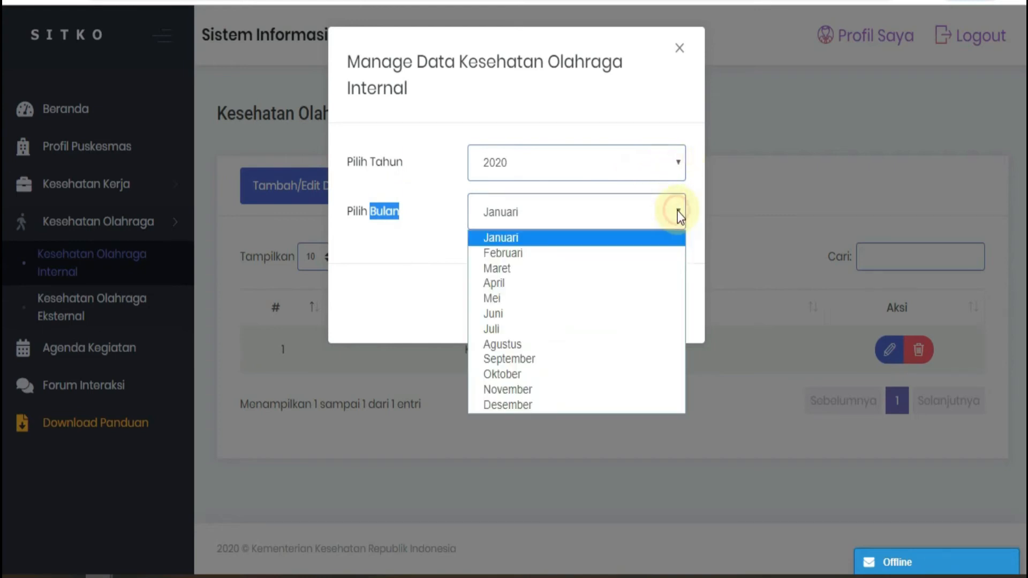
left_click(542, 253)
left_click(591, 308)
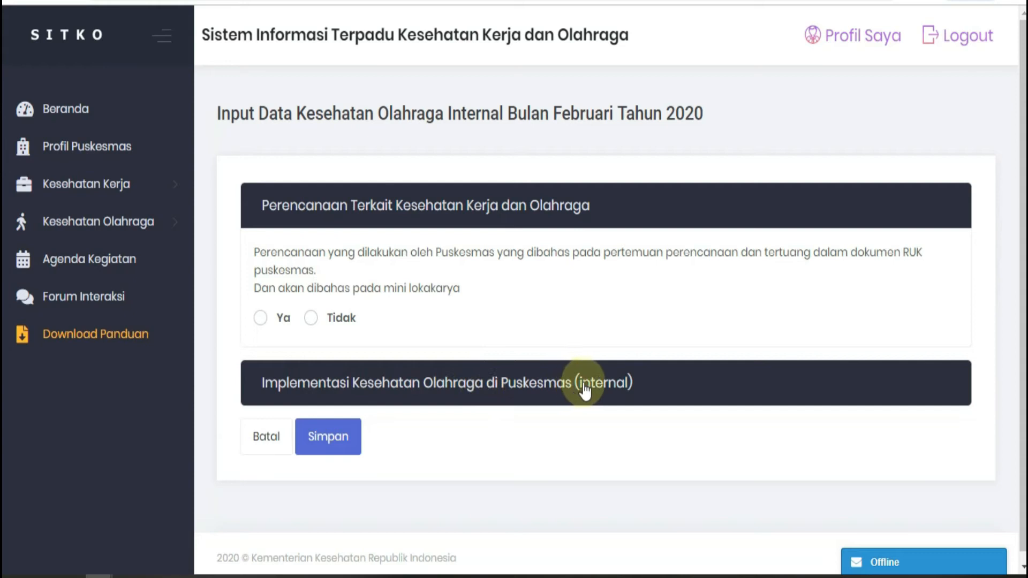
Step: Expand the Implementasi Kesehatan Olahraga di Puskesmas (internal) section and look over its form
left_click(608, 394)
scroll(503, 373, "down", 10)
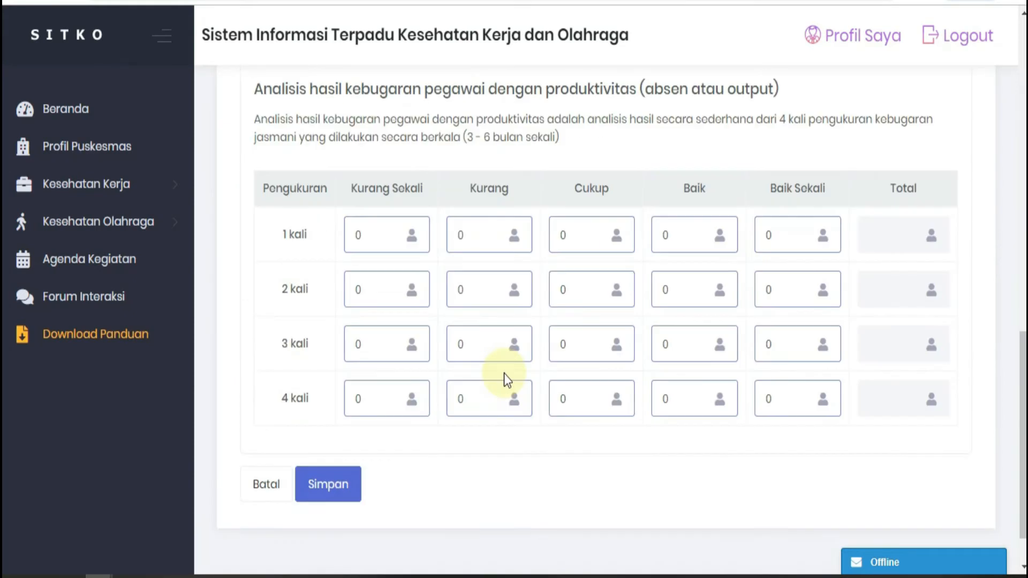
scroll(508, 373, "up", 8)
scroll(512, 370, "up", 7)
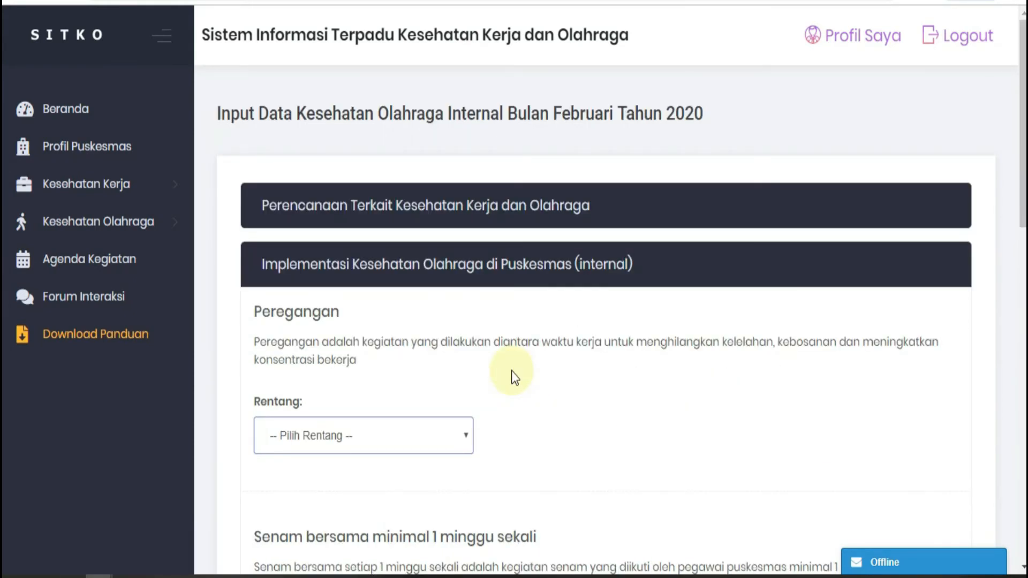
Step: Fill in Peregangan with Rentang Sehari Dua Kali, Jumlah Peserta 8 and Total Pegawai 30
scroll(333, 243, "down", 2)
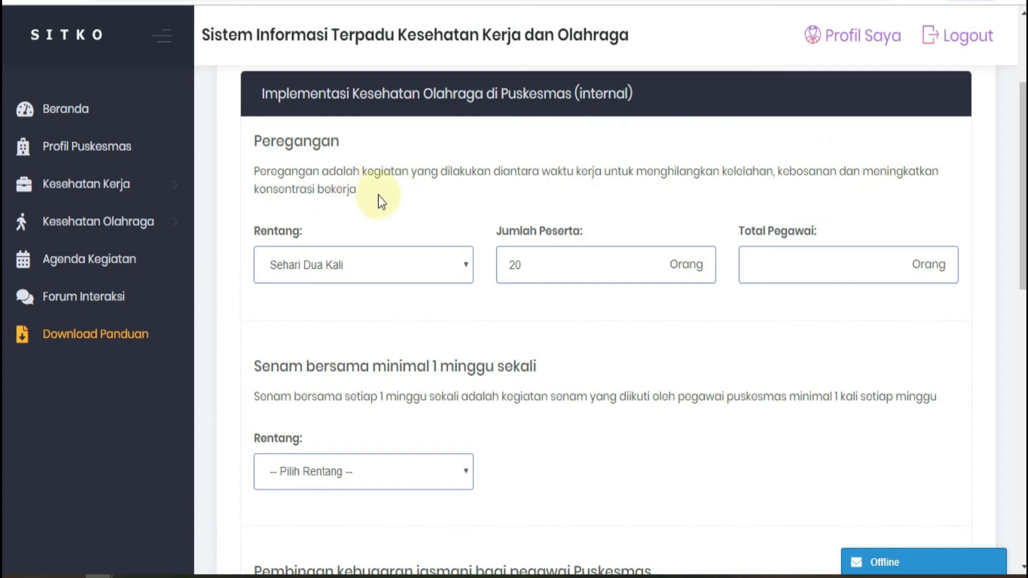
left_click(466, 267)
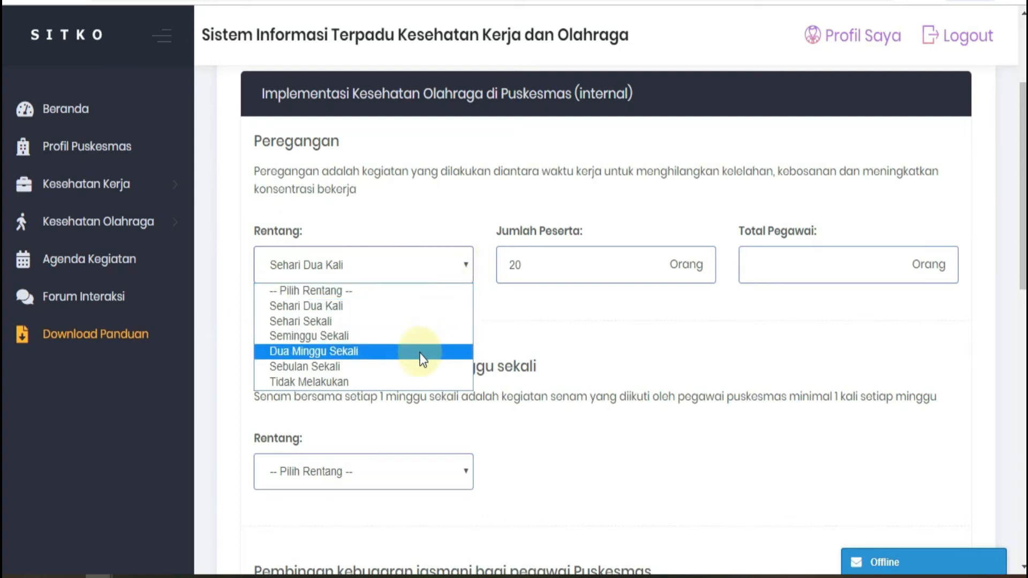
left_click(392, 264)
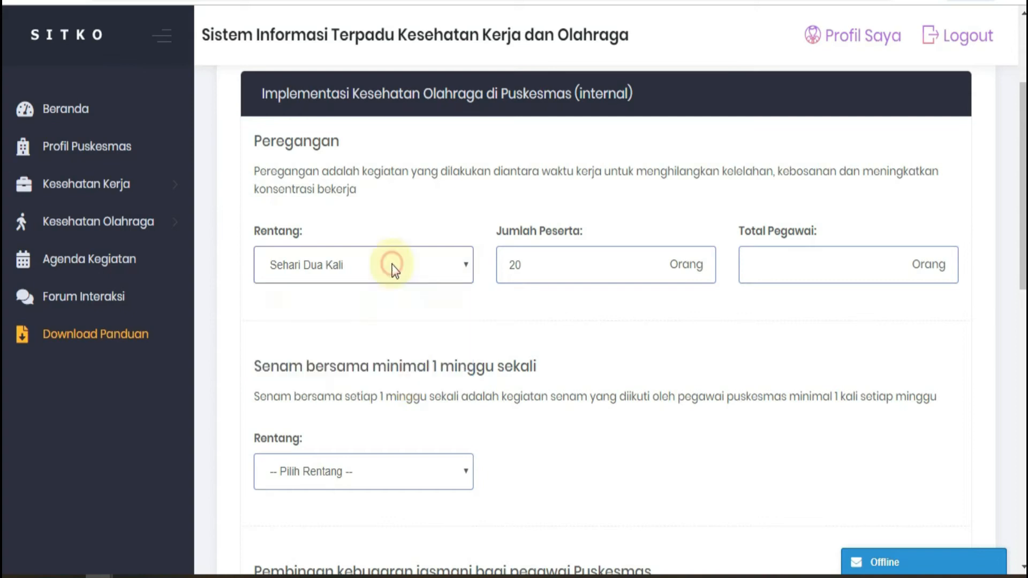
left_click(546, 262)
key("BackSpace")
key("BackSpace")
type("8")
left_click(773, 262)
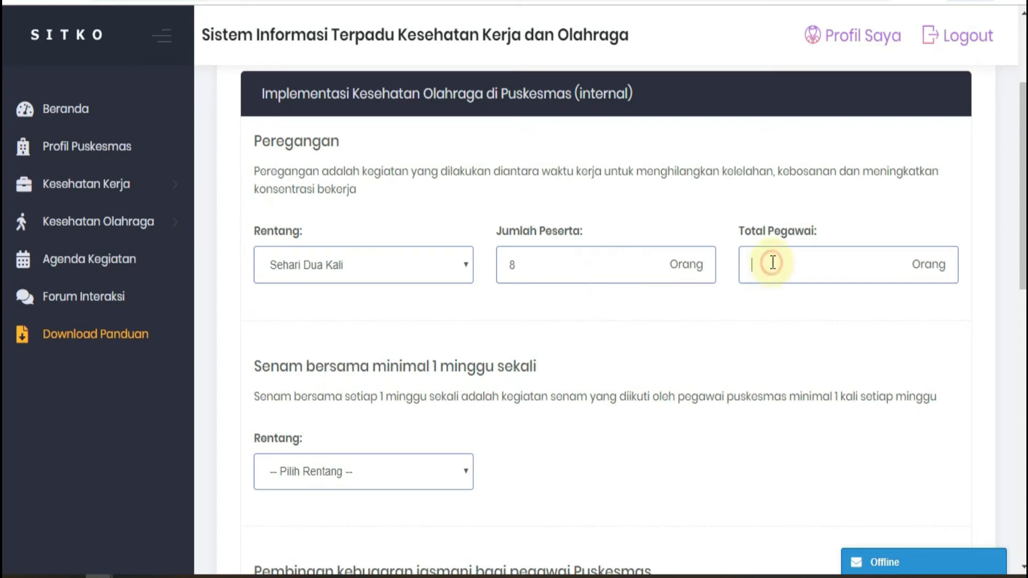
type("30")
Step: Set the weekly Senam bersama Rentang to Seminggu Sekali and its Jumlah Peserta to 2
scroll(631, 326, "down", 3)
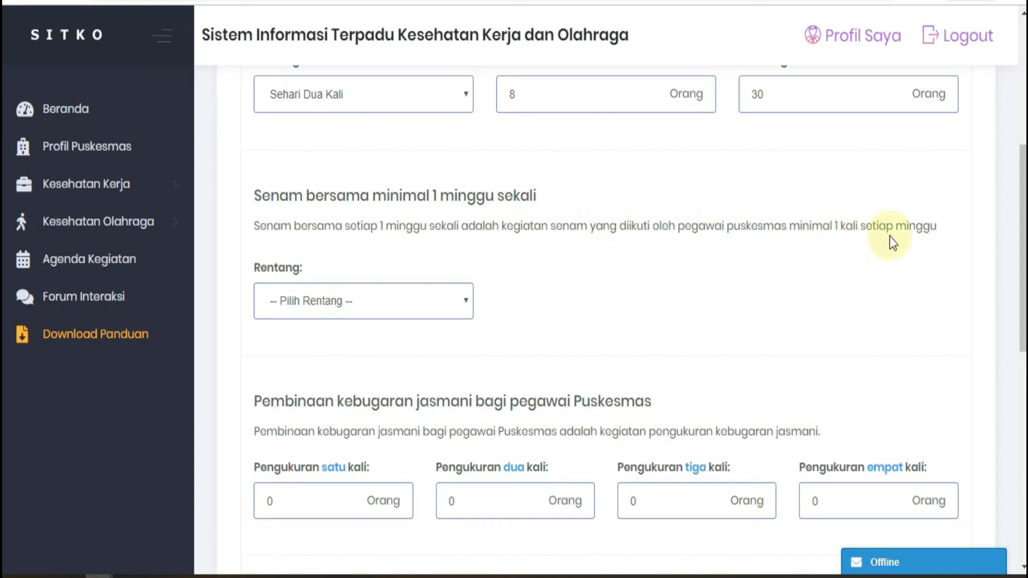
left_click(464, 304)
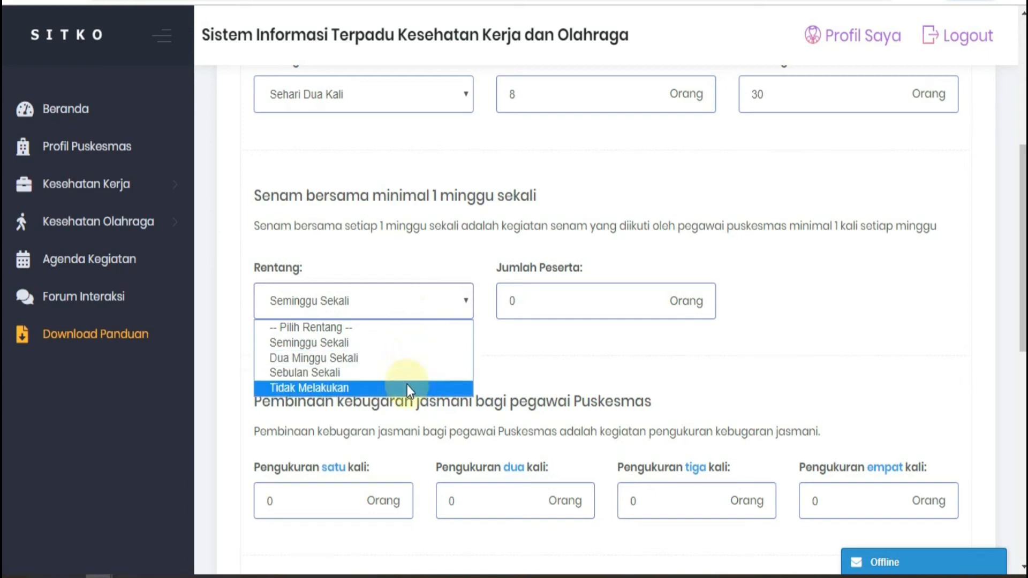
left_click(409, 347)
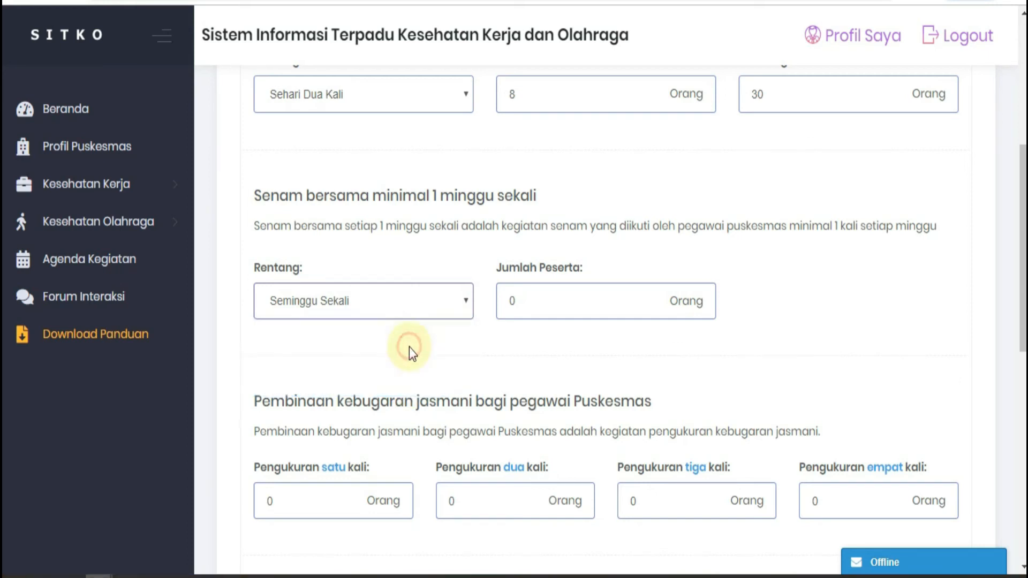
left_click(628, 309)
type("2")
Step: Under Pembinaan kebugaran jasmani, enter 5 people for Pengukuran satu kali and 20 for Pengukuran dua kali
scroll(628, 309, "down", 5)
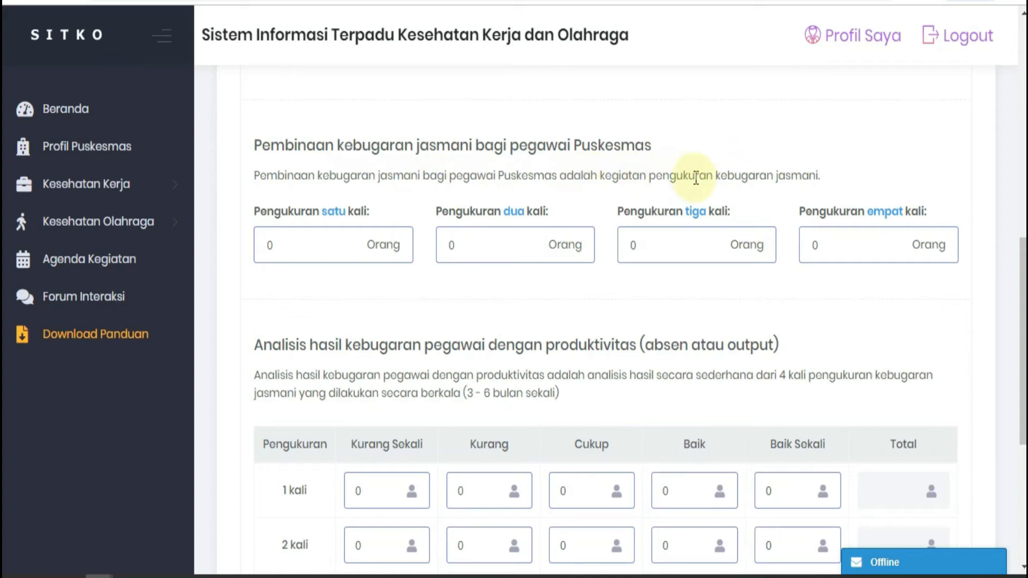
left_click(349, 243)
key("BackSpace")
type("5")
left_click(496, 242)
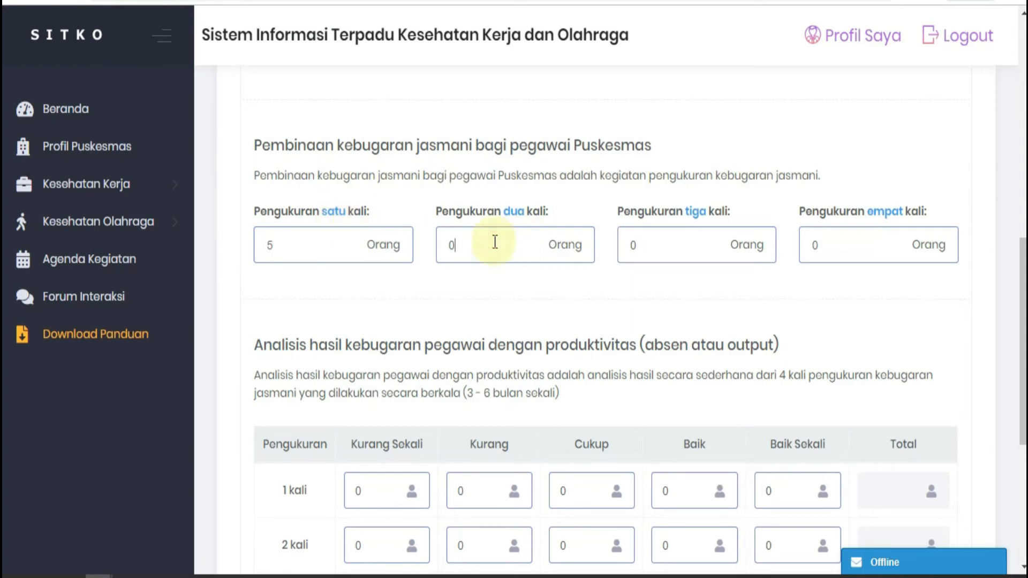
key("BackSpace")
type("20")
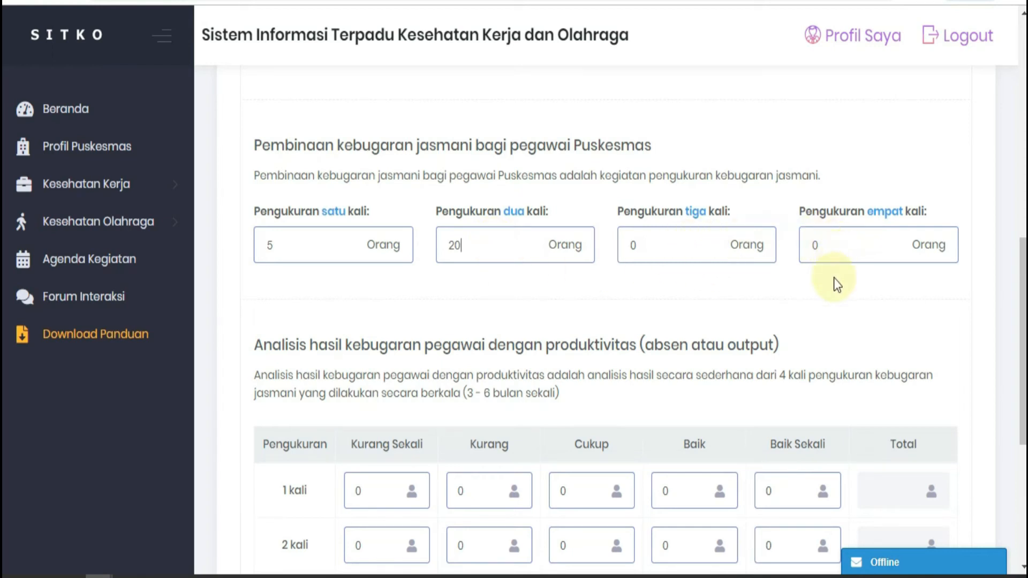
Step: In the fitness analysis table, fill the 1 kali row with Kurang 1 and Cukup 4
scroll(859, 279, "down", 3)
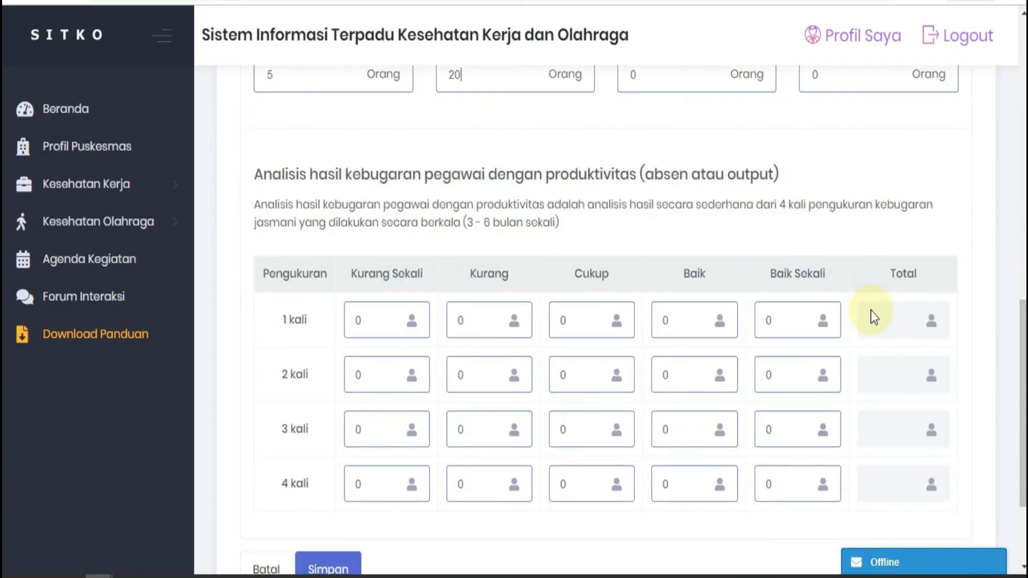
scroll(670, 274, "up", 2)
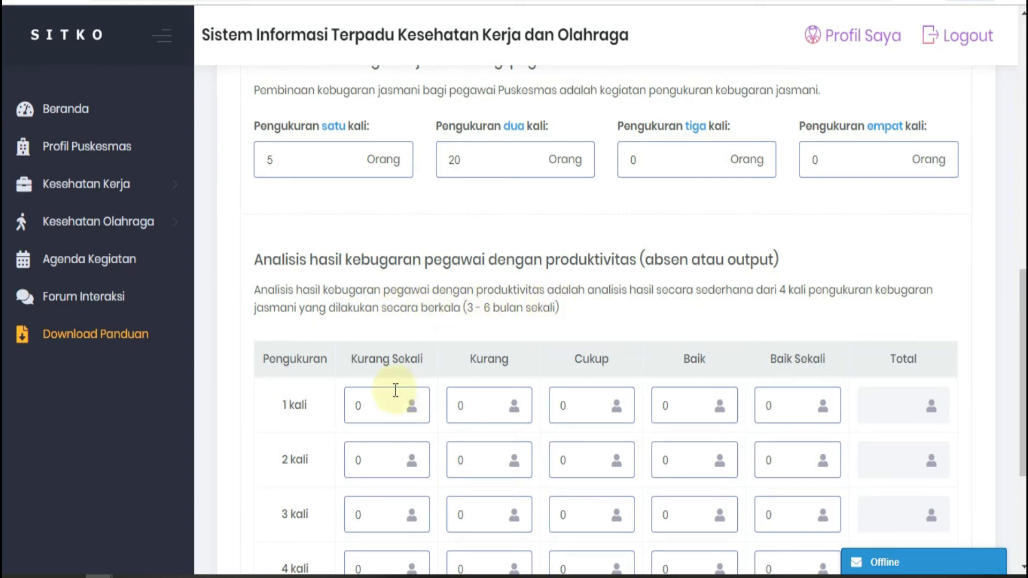
scroll(372, 170, "up", 3)
scroll(371, 170, "down", 5)
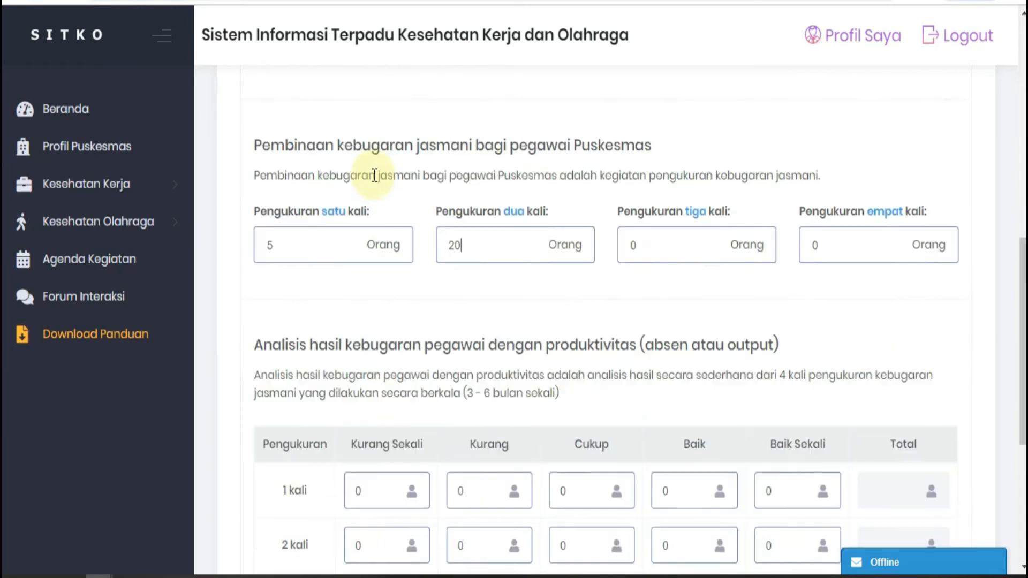
scroll(377, 178, "up", 2)
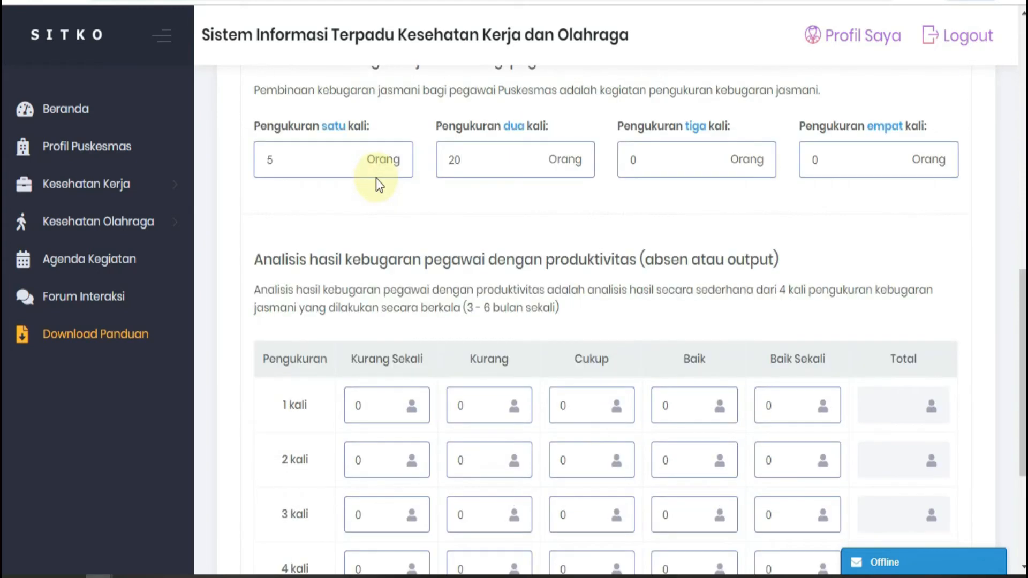
left_click(459, 412)
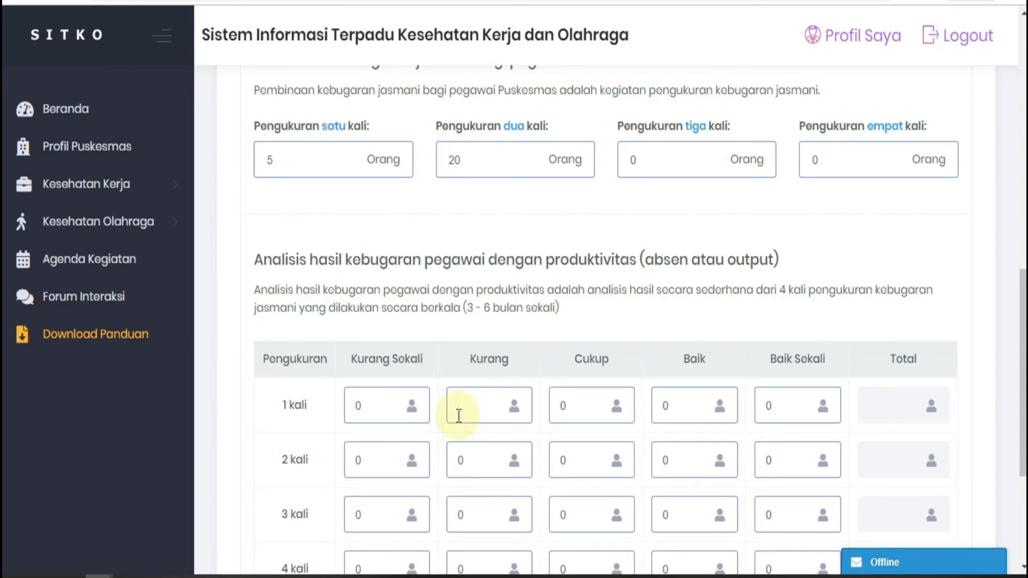
type("1")
left_click(587, 397)
key("BackSpace")
type("4")
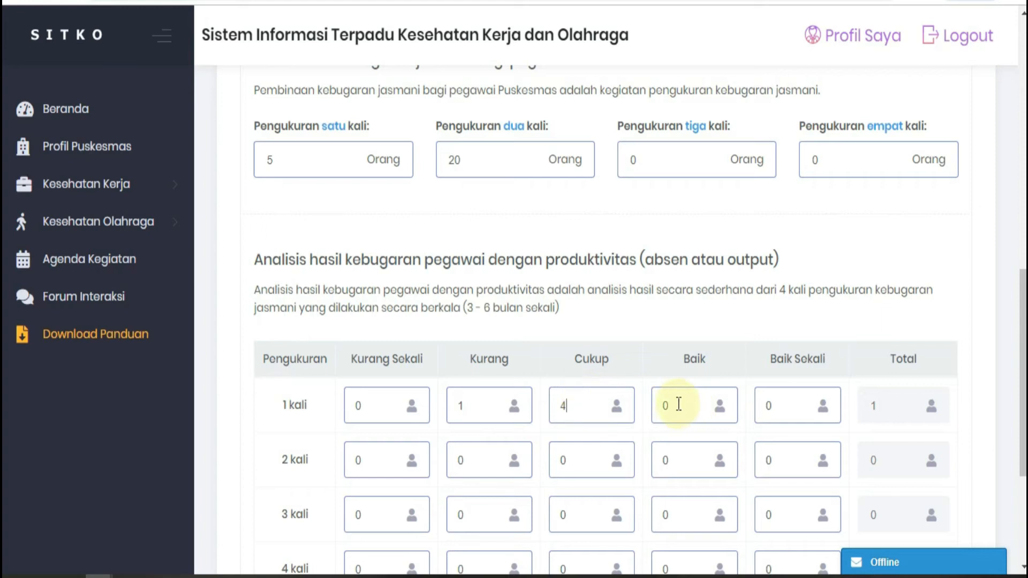
left_click(789, 394)
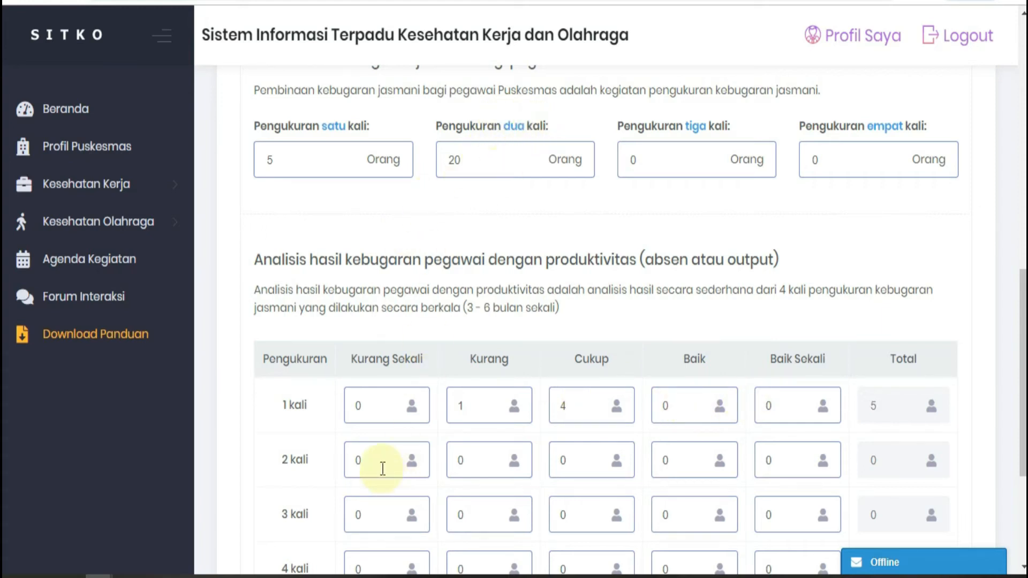
Step: Fill the 2 kali row of the analysis table with Kurang Sekali 1, Kurang 5, Cukup 10 and Baik 4
left_click(380, 456)
key("BackSpace")
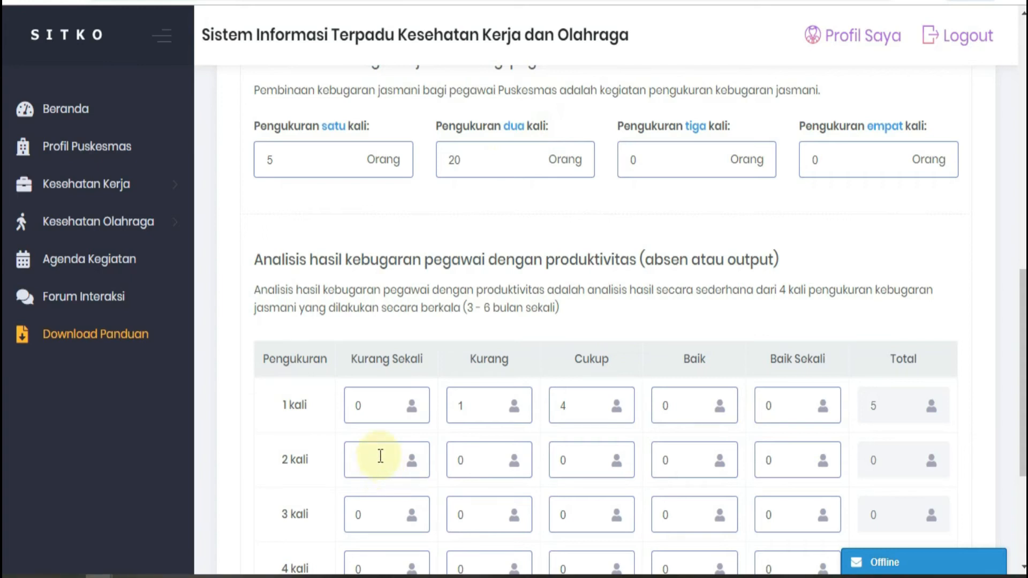
type("1")
left_click(479, 458)
key("BackSpace")
type("5")
left_click(584, 460)
key("BackSpace")
type("10")
left_click(667, 459)
key("BackSpace")
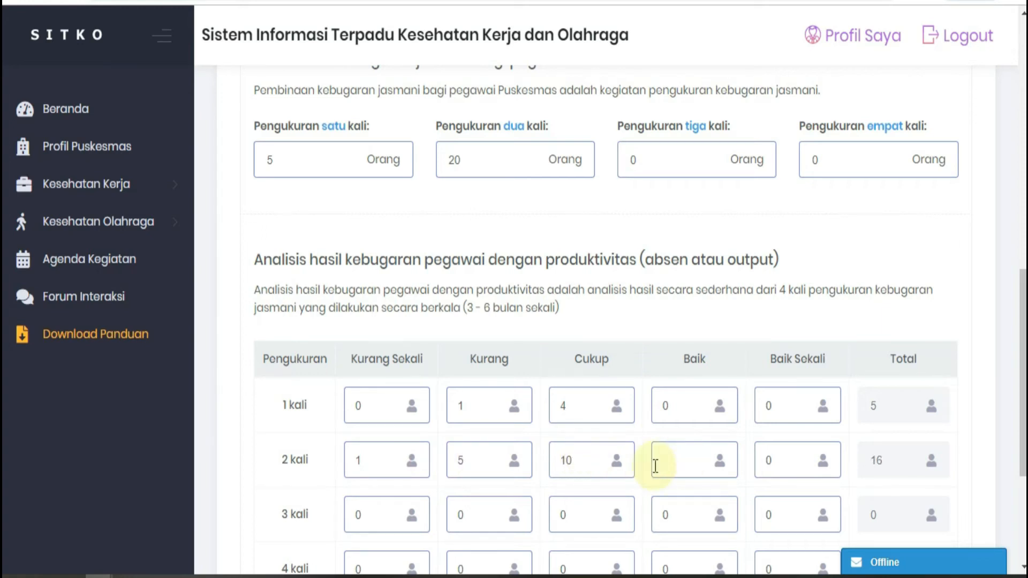
type("4")
scroll(552, 464, "down", 4)
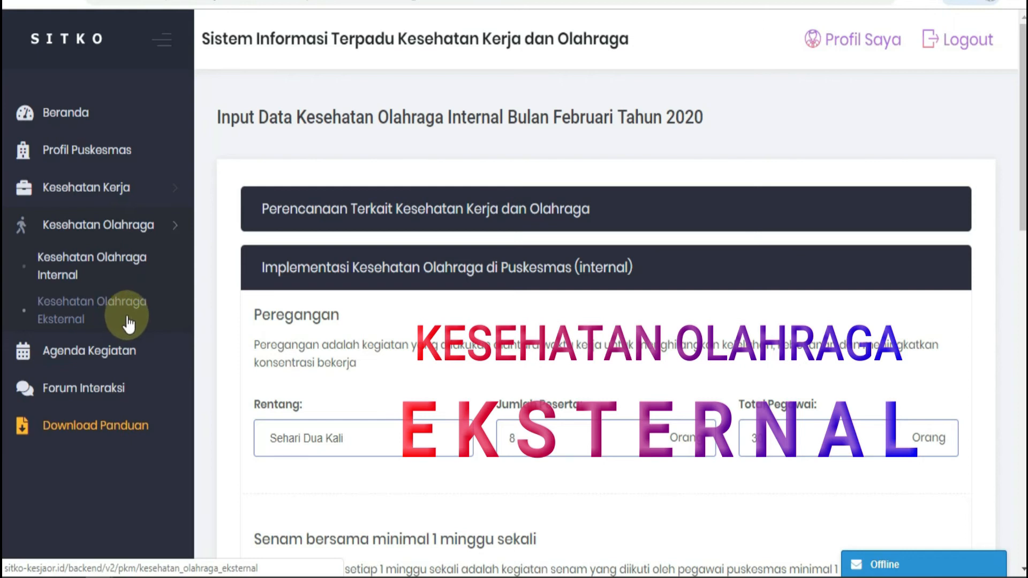
Step: Open Kesehatan Olahraga Eksternal and start a data entry for Februari 2020
left_click(86, 315)
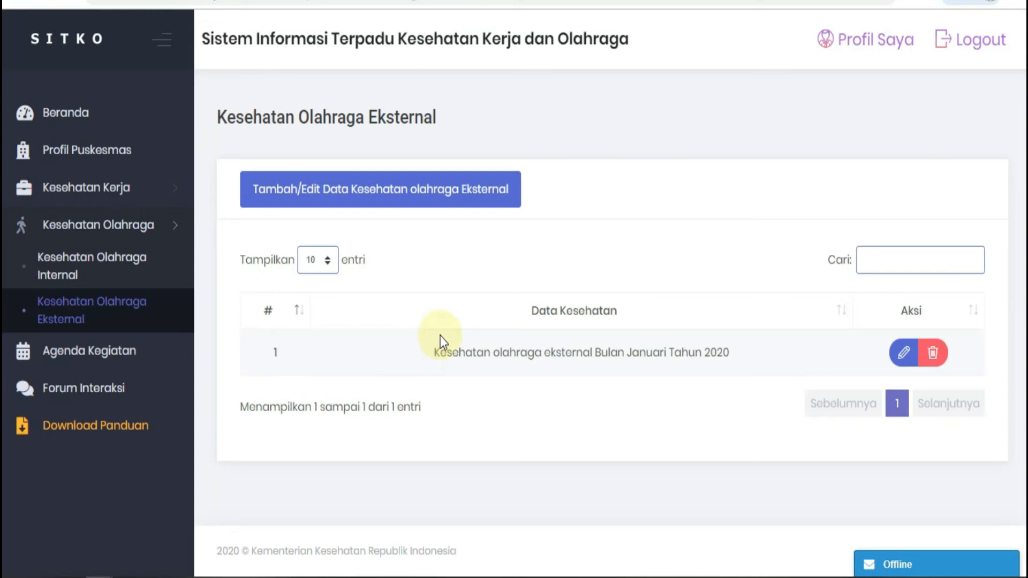
left_click(376, 208)
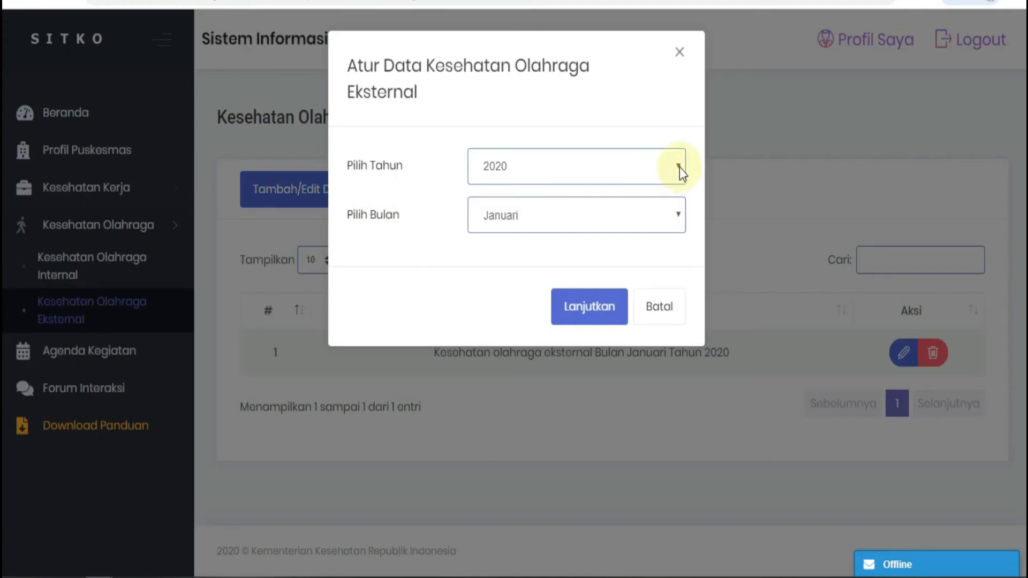
left_click(679, 215)
left_click(602, 255)
left_click(583, 309)
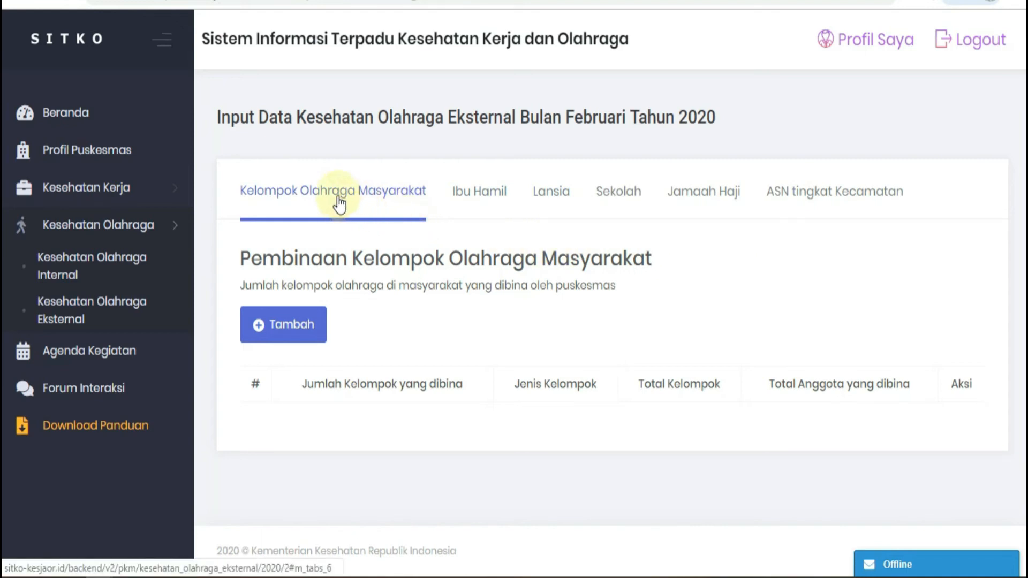
Step: Review the external sport health forms from Ibu Hamil to ASN tingkat Kecamatan, and return to Kelompok Olahraga Masyarakat
left_click(484, 214)
left_click(557, 209)
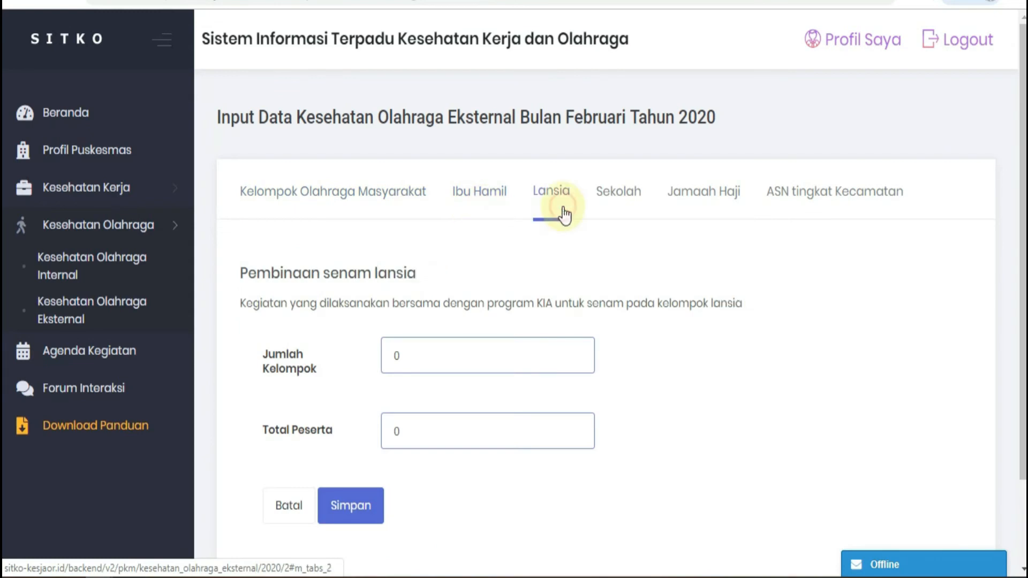
left_click(624, 217)
left_click(711, 214)
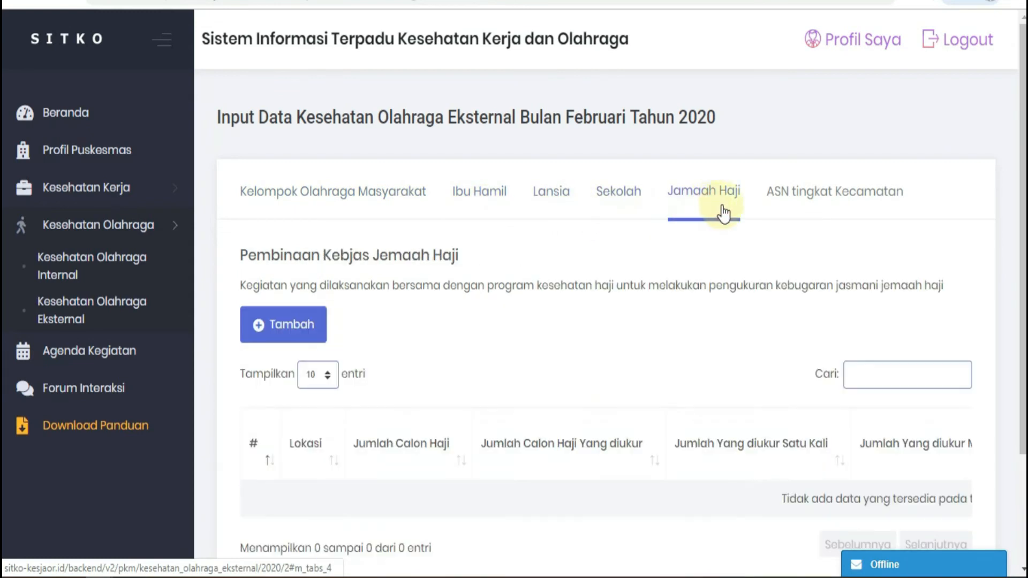
left_click(842, 219)
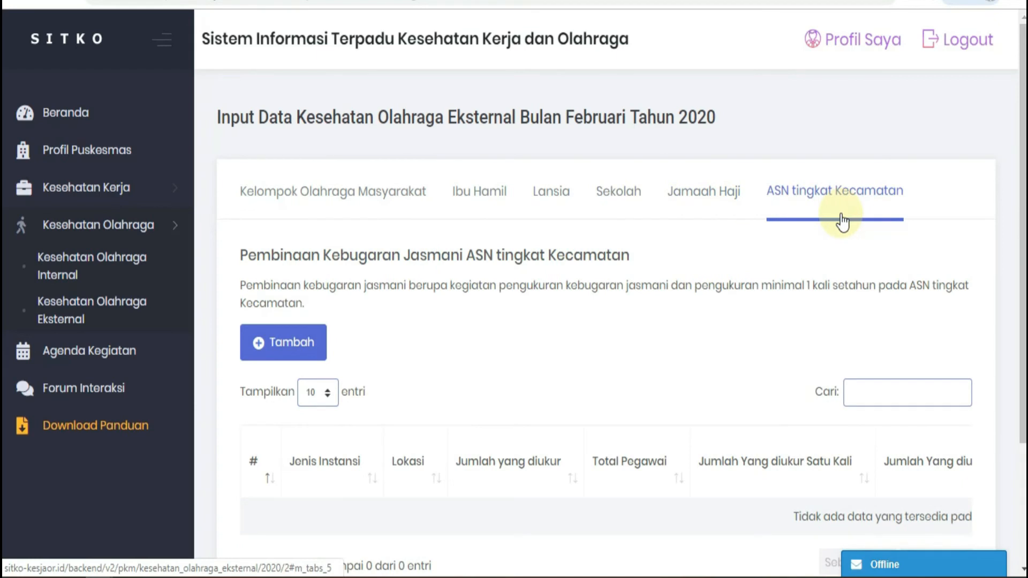
left_click(312, 208)
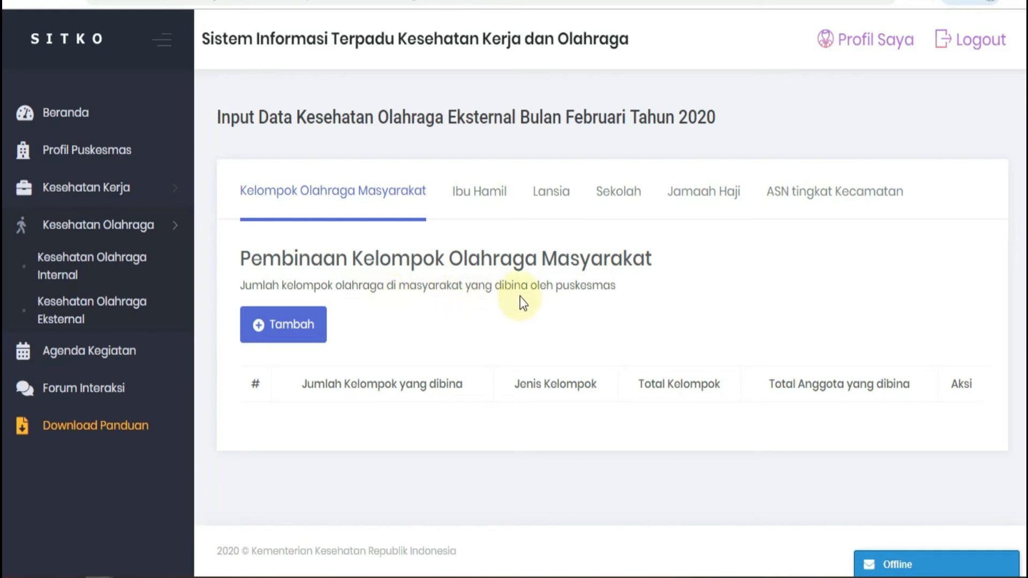
Step: Add and save a Kelompok Masyarakat entry with Jumlah Kelompok yang dibina 5, Total Kelompok Olahraga 8 and Total Anggota Kelompok 40
left_click(290, 332)
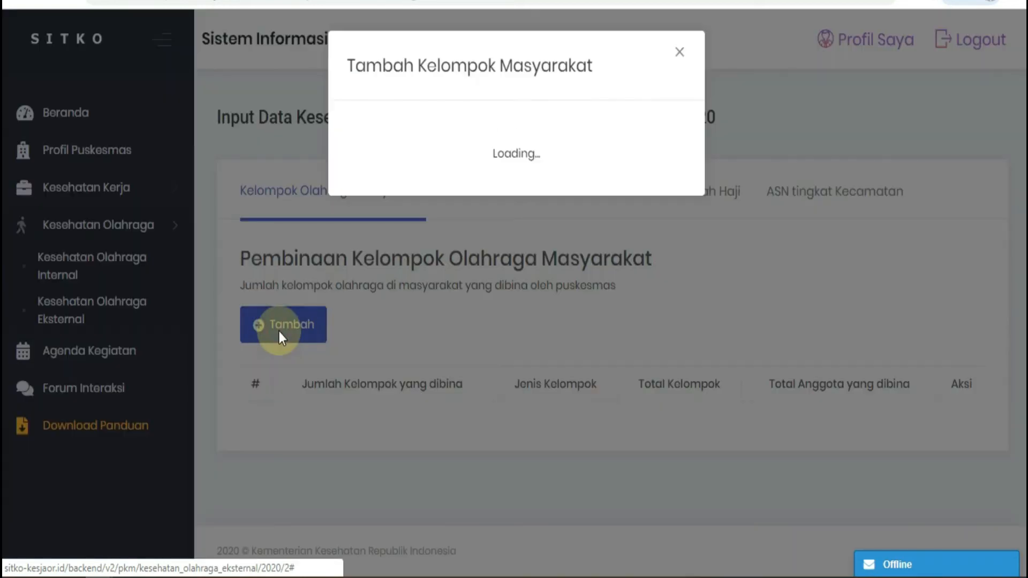
left_click(559, 151)
type("5")
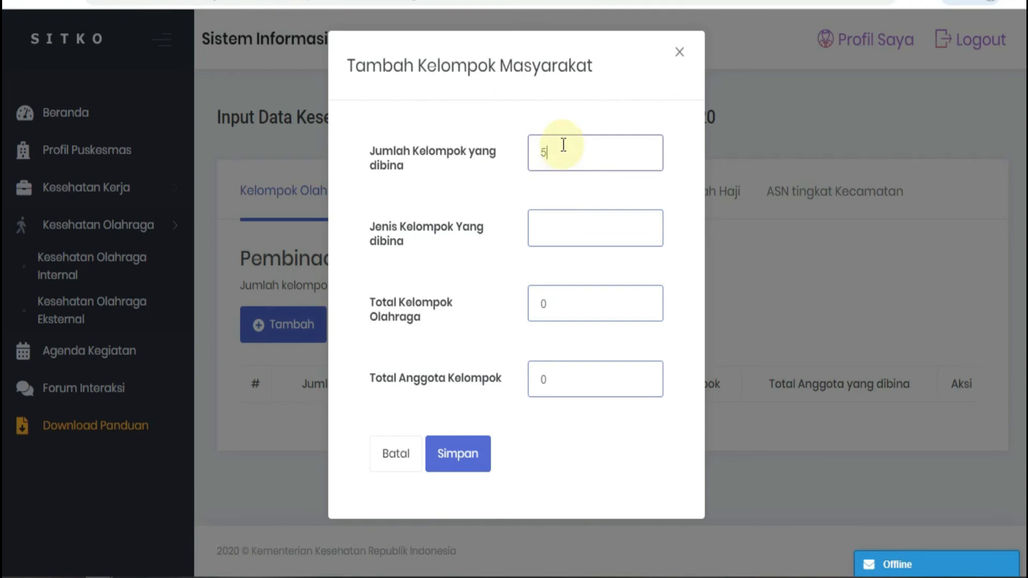
left_click(549, 231)
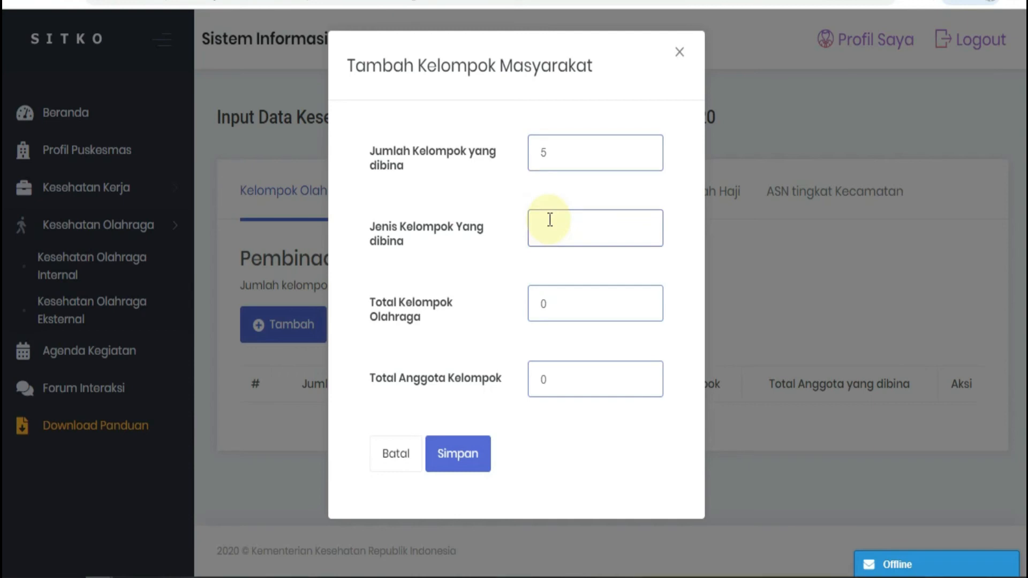
left_click(589, 300)
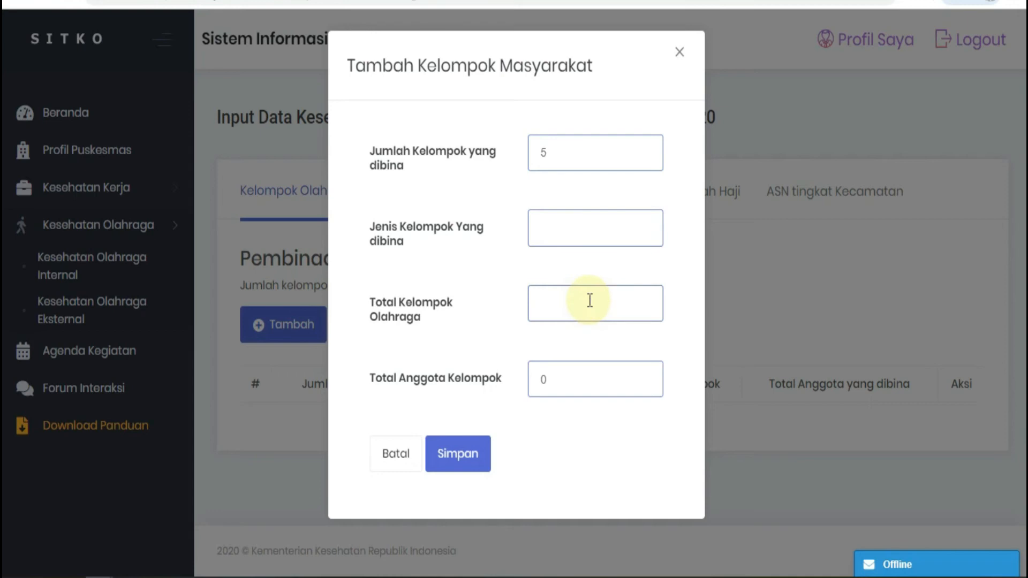
type("8")
left_click(572, 383)
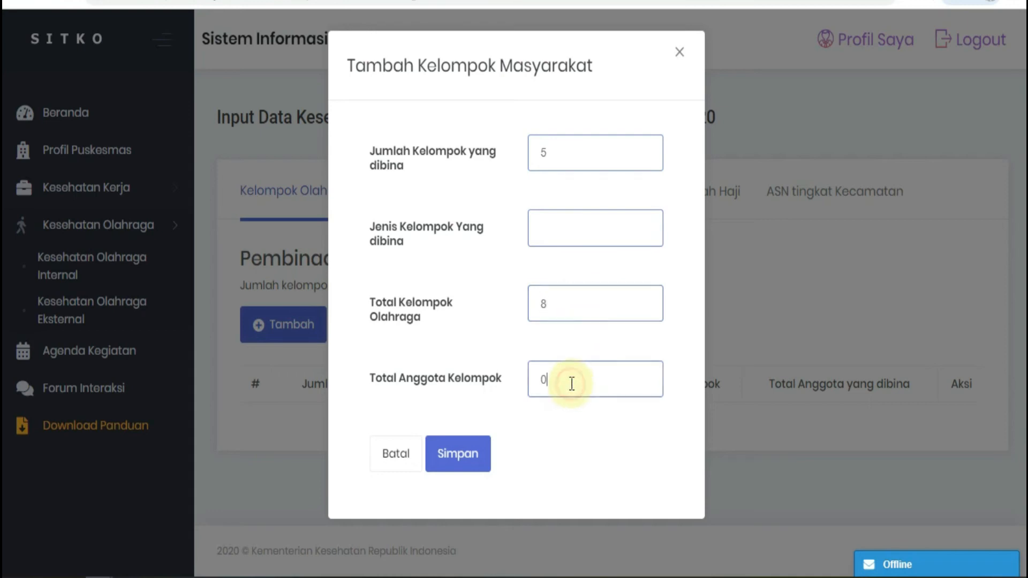
type("40")
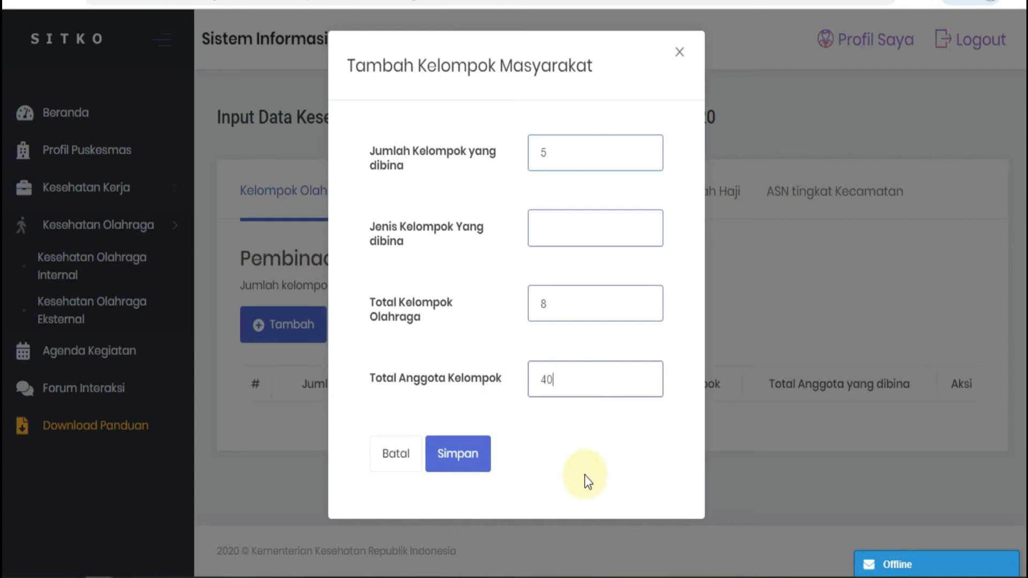
left_click(456, 465)
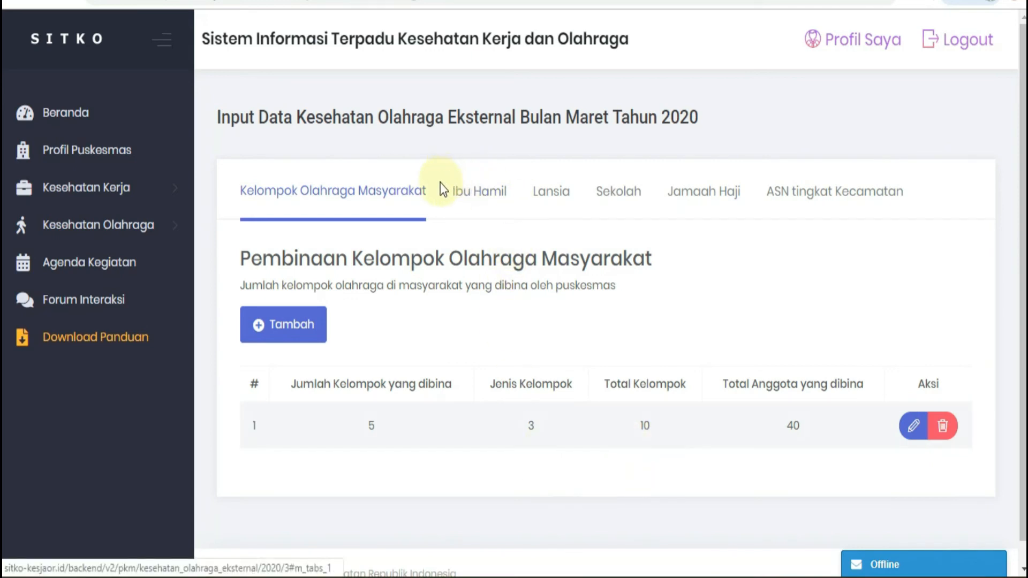
Step: Open the Ibu Hamil form for Maret 2020 and save its Pembinaan senam ibu hamil data
left_click(476, 204)
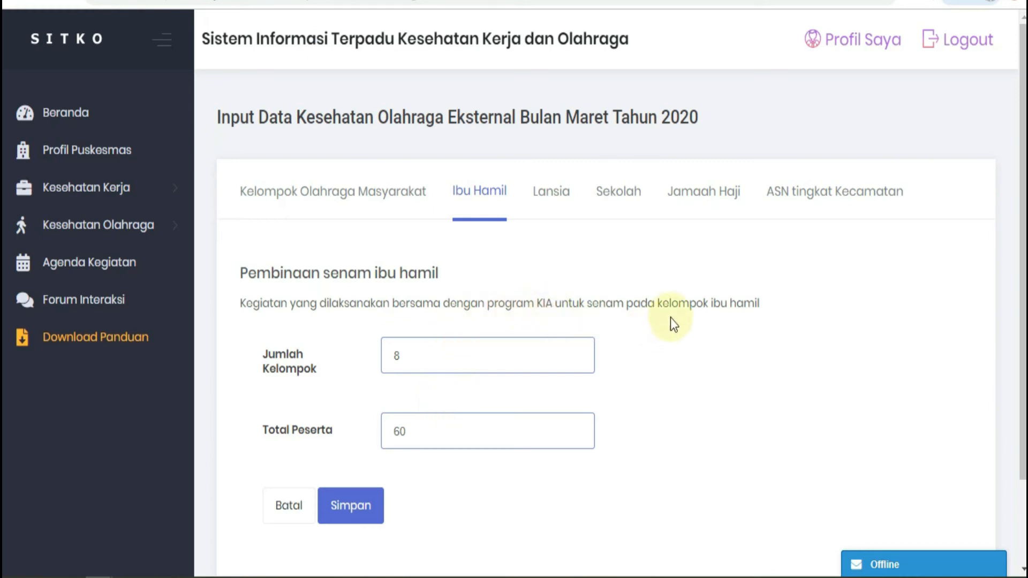
left_click(422, 437)
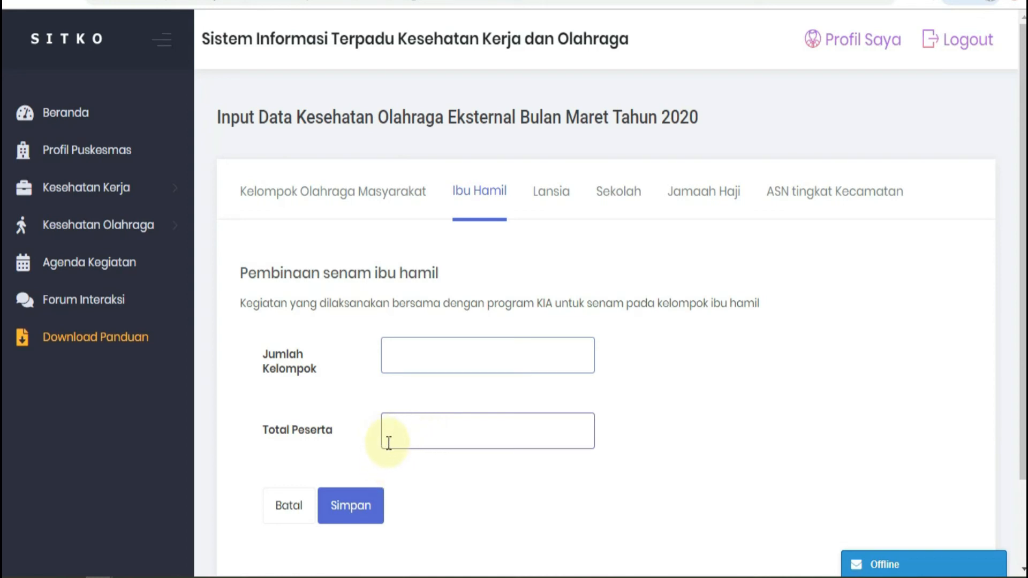
left_click(354, 507)
Step: Open the Lansia form and save its Pembinaan senam lansia data
left_click(554, 213)
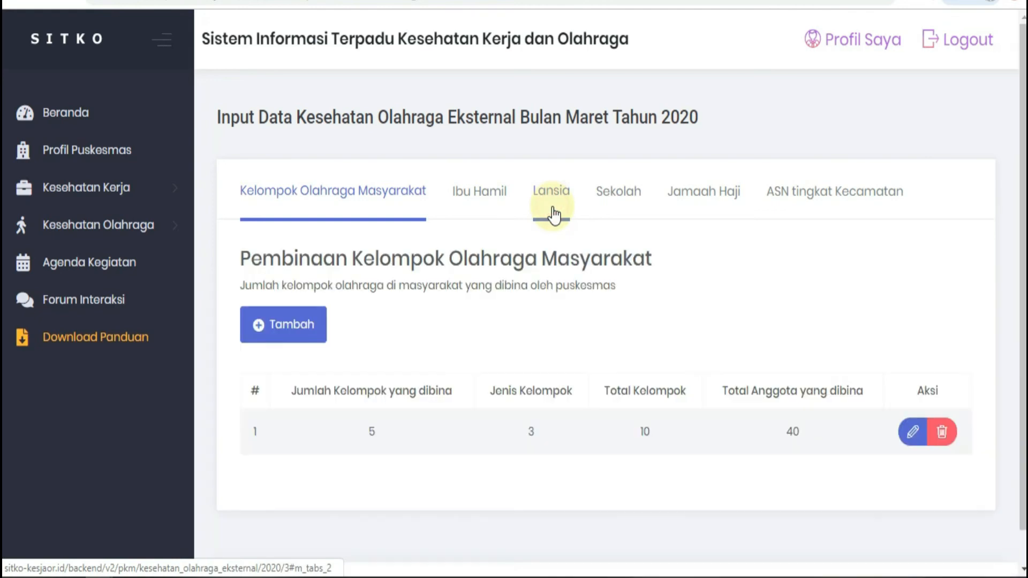
left_click(552, 209)
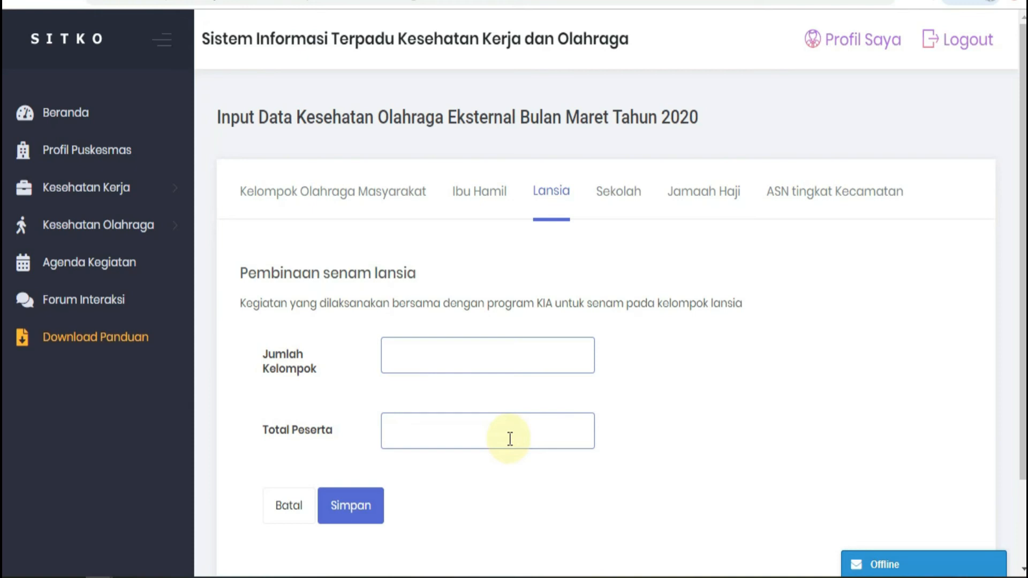
left_click(376, 511)
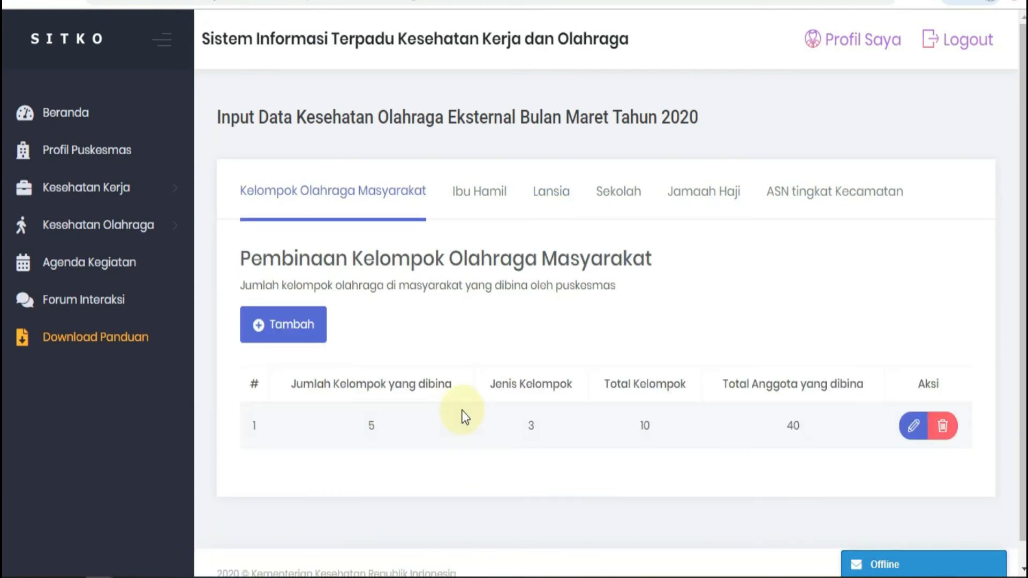
Step: Open the Sekolah form and review the Tingkat SD school count, examined students and fitness table
left_click(604, 216)
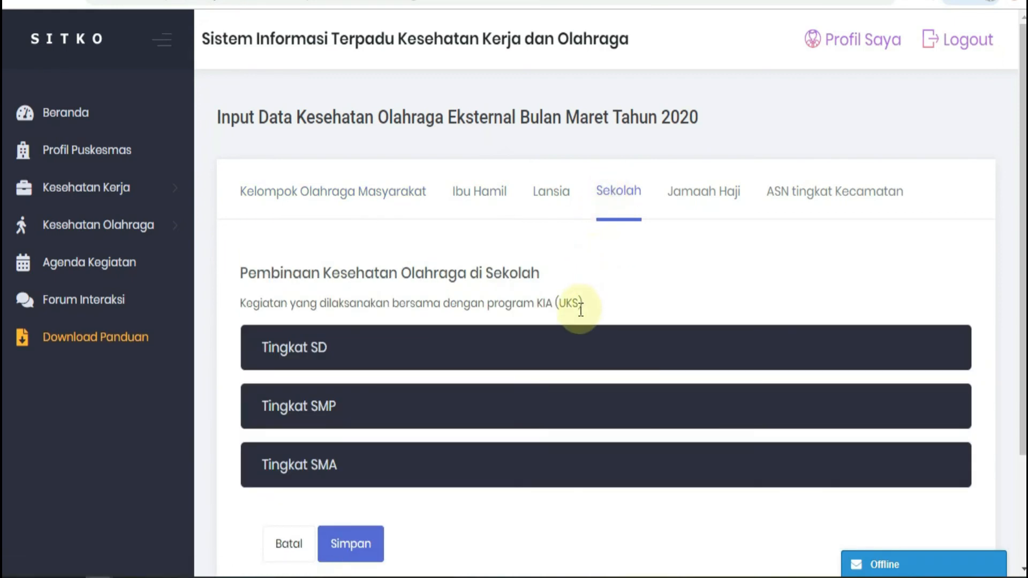
left_click(510, 353)
scroll(608, 263, "down", 3)
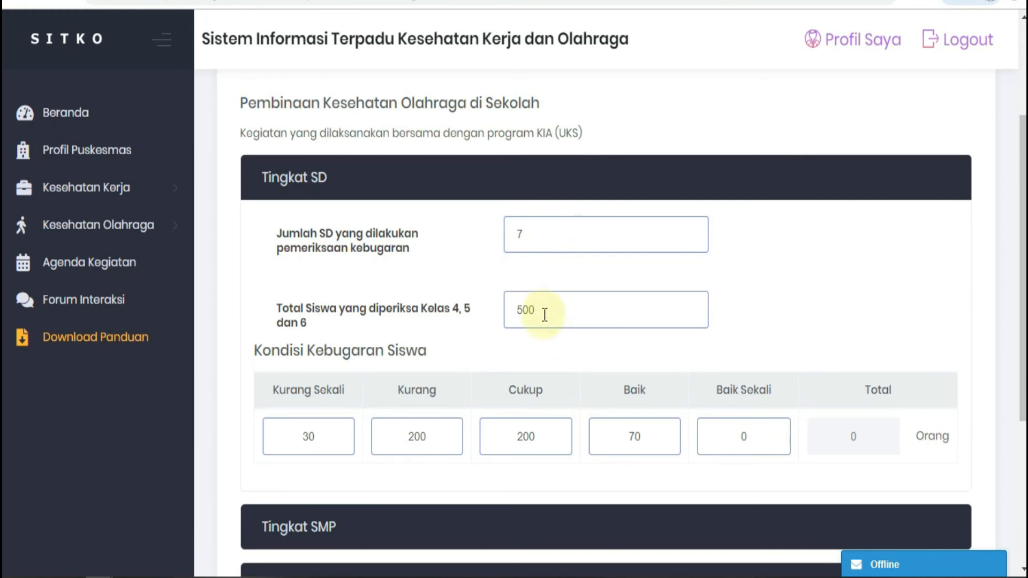
scroll(340, 303, "down", 2)
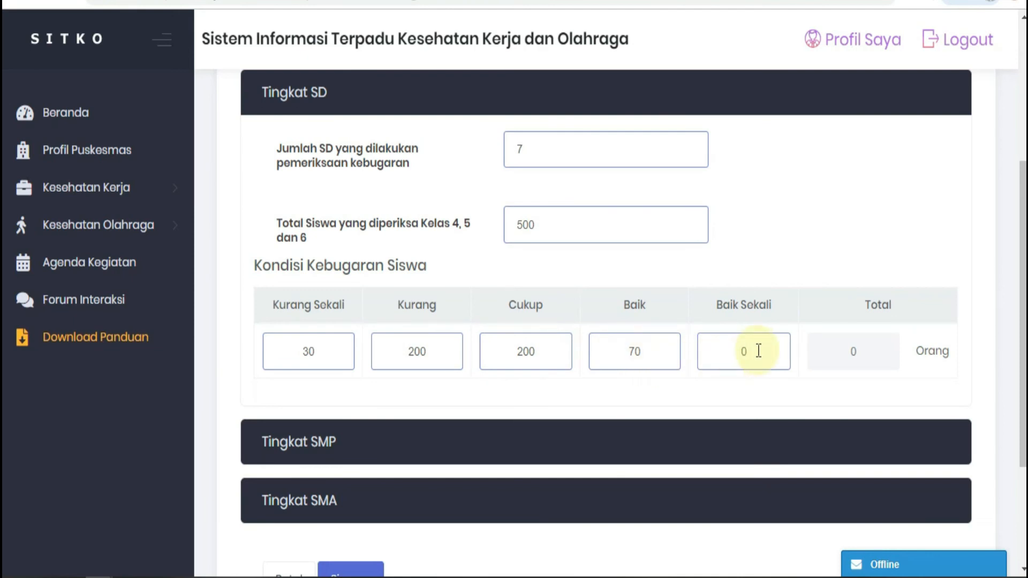
scroll(489, 275, "down", 3)
Step: Fill the Tingkat SMP student fitness table with Kurang Sekali 5, Kurang 30, Cukup 130 and Baik 35
left_click(488, 275)
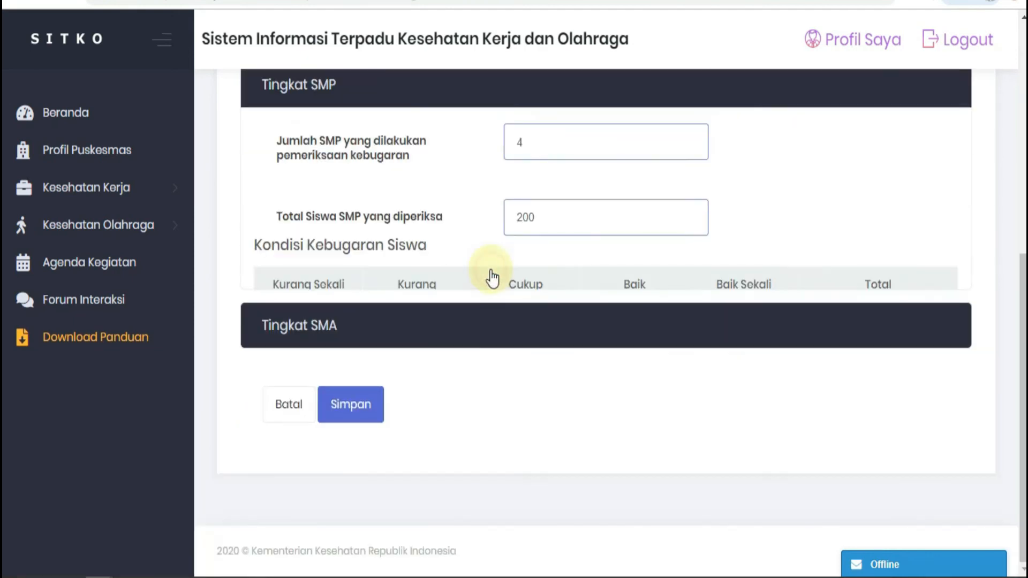
scroll(515, 306, "up", 3)
left_click(432, 264)
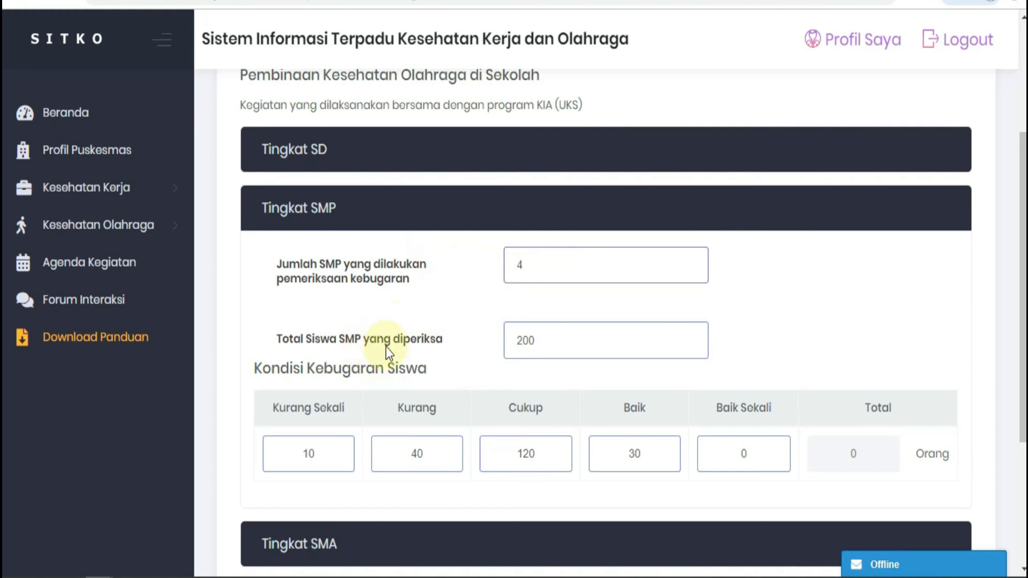
left_click(546, 341)
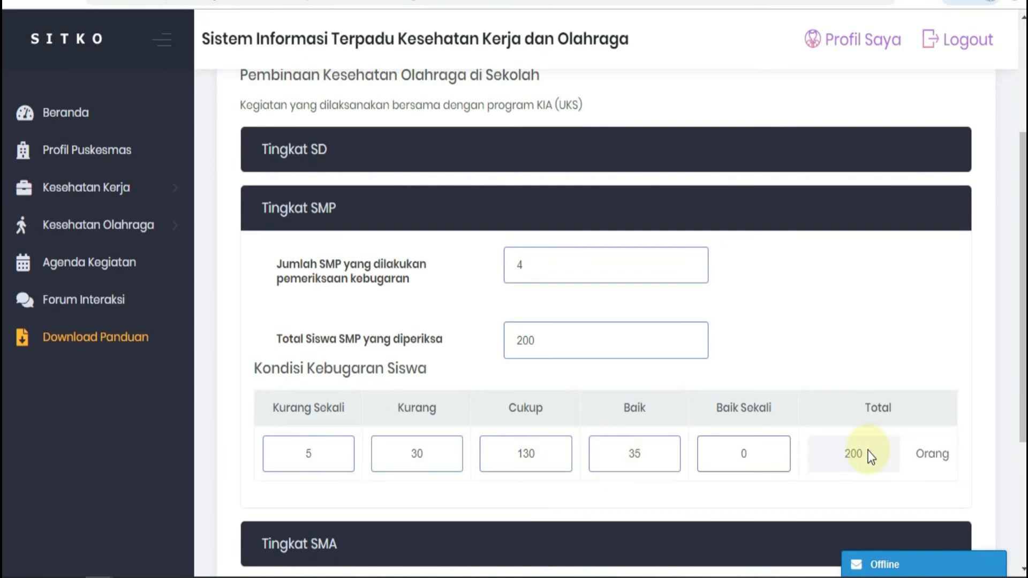
Step: Fill the Tingkat SD fitness table with Kurang Sekali 10, Kurang 250, Cukup 200 and Baik 40, and save the Sekolah form
scroll(475, 390, "down", 3)
scroll(496, 390, "down", 5)
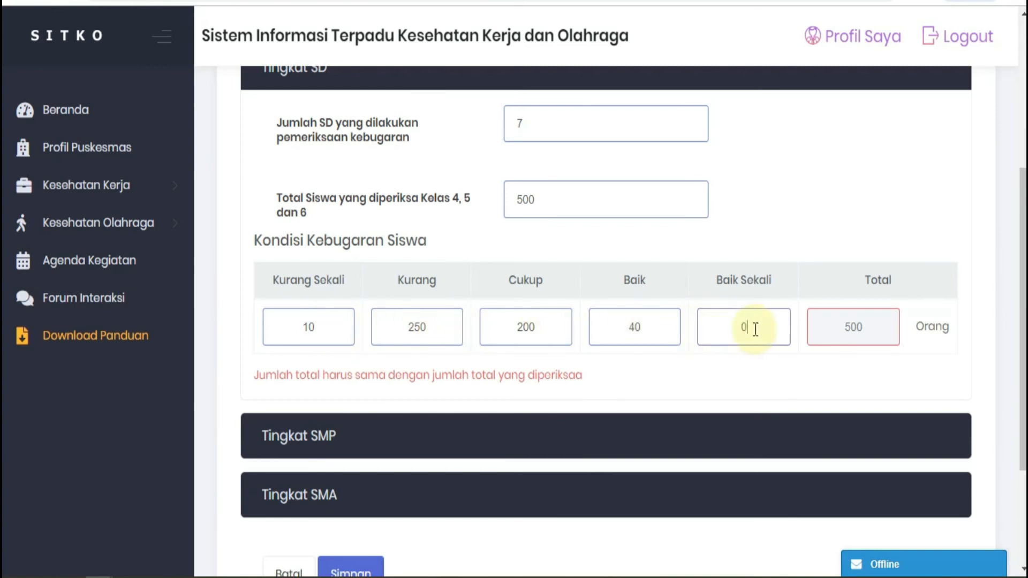
left_click(868, 326)
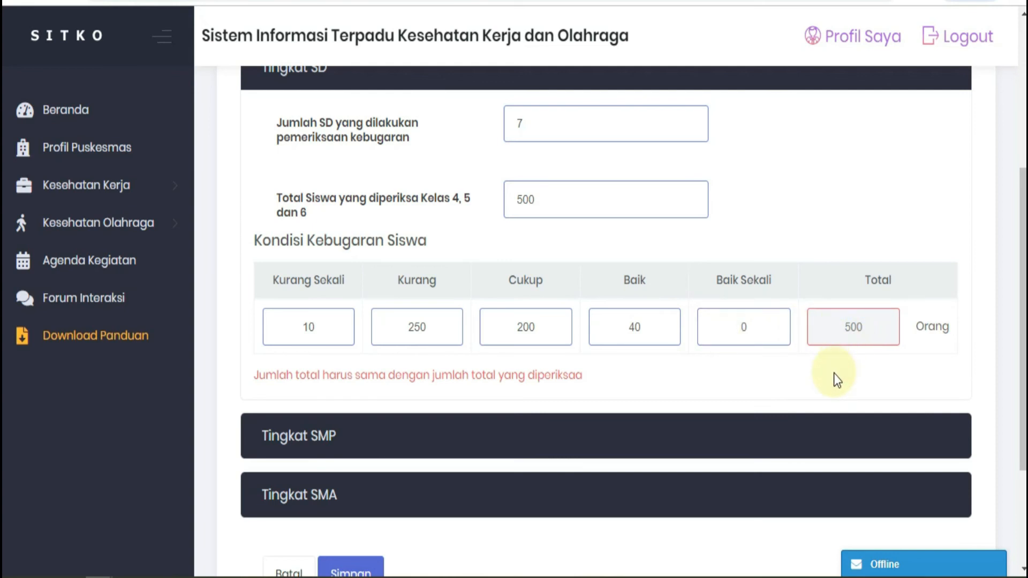
scroll(834, 373, "down", 3)
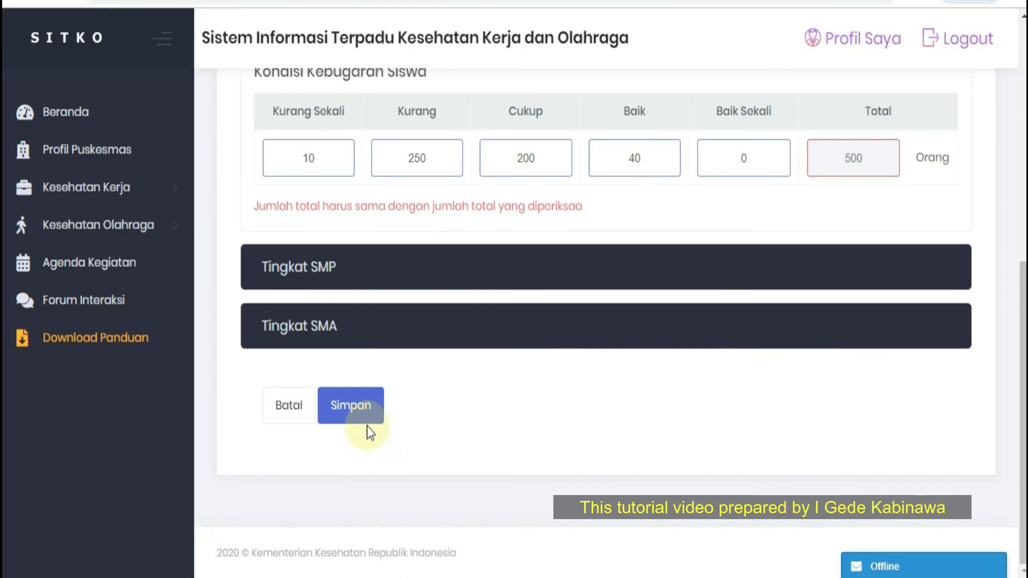
left_click(368, 422)
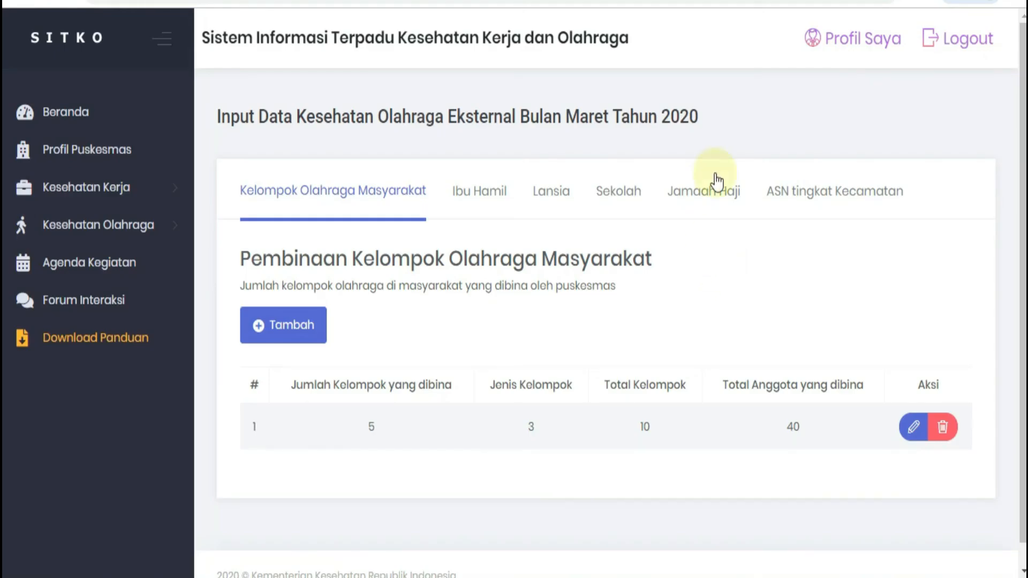
Step: Start a new Pembinaan Jemaah Haji entry and enter Lapangan olahraga kecamatan xxxxxx as the Alamat
left_click(702, 206)
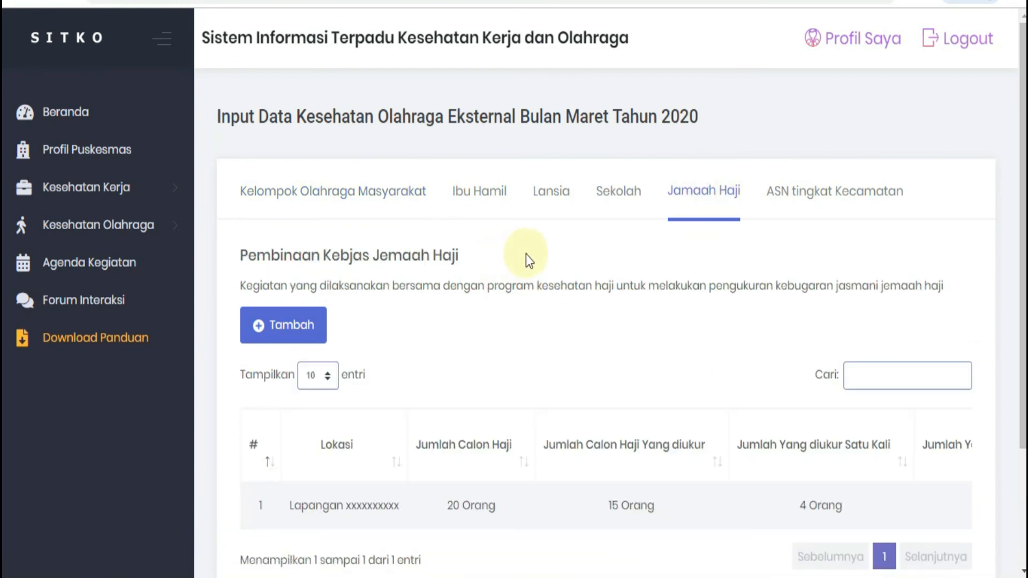
scroll(500, 255, "down", 2)
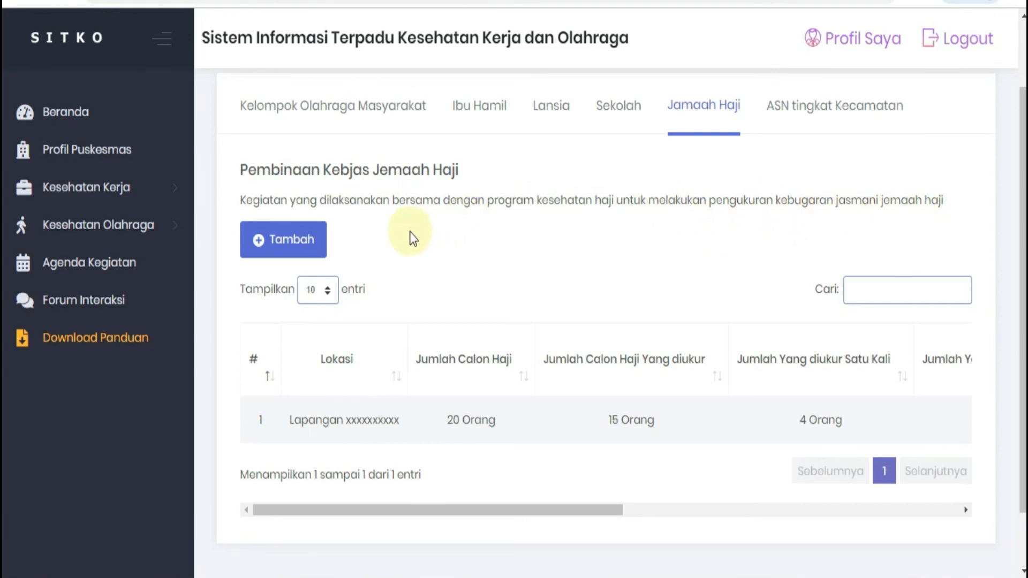
left_click(284, 251)
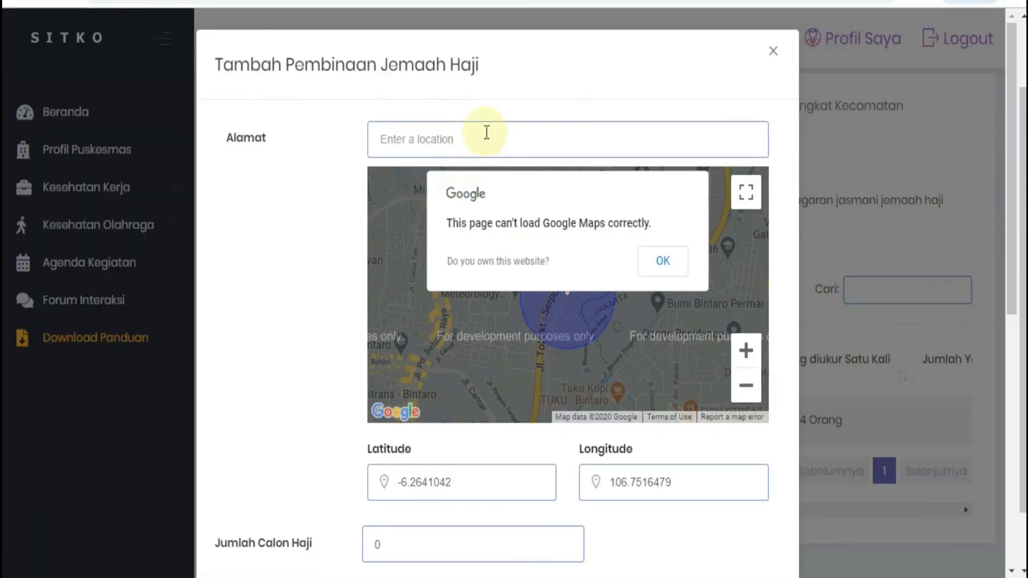
left_click(437, 136)
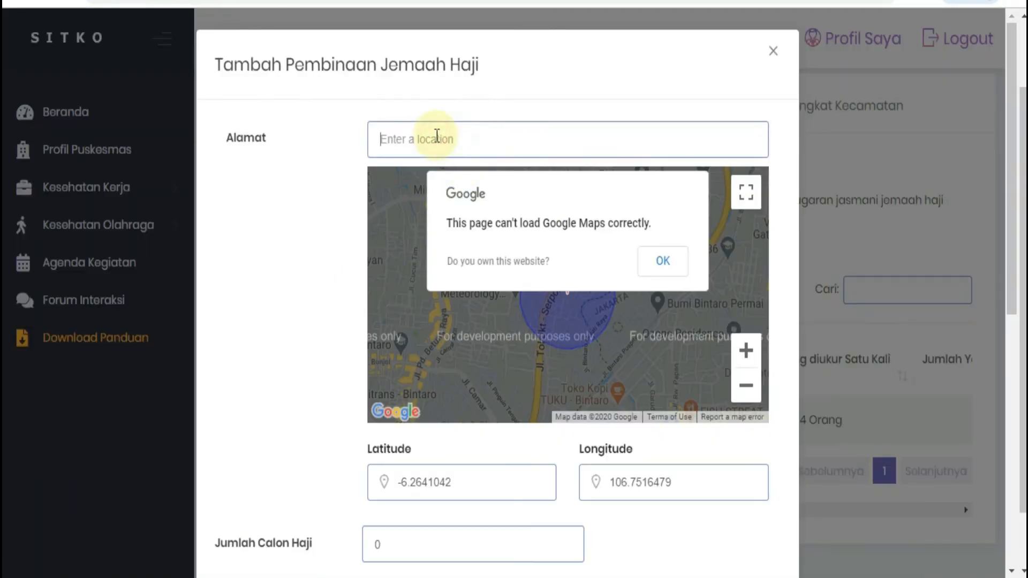
type("Lapangan olahraga kecamatan xxxxxx")
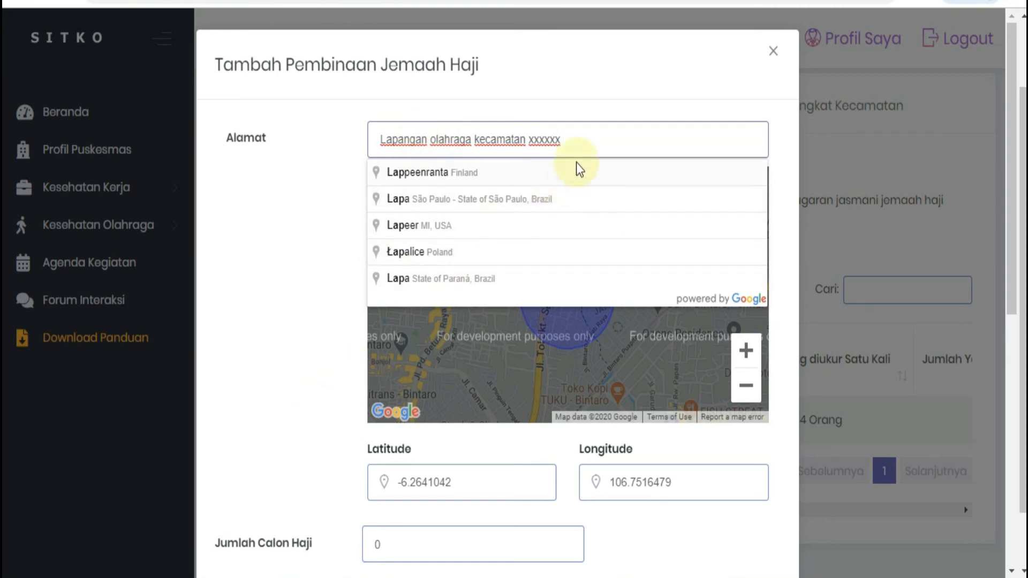
Step: Set Jumlah Calon Haji to 20 and Jumlah Calon Haji yang di ukur to 15
scroll(463, 372, "down", 3)
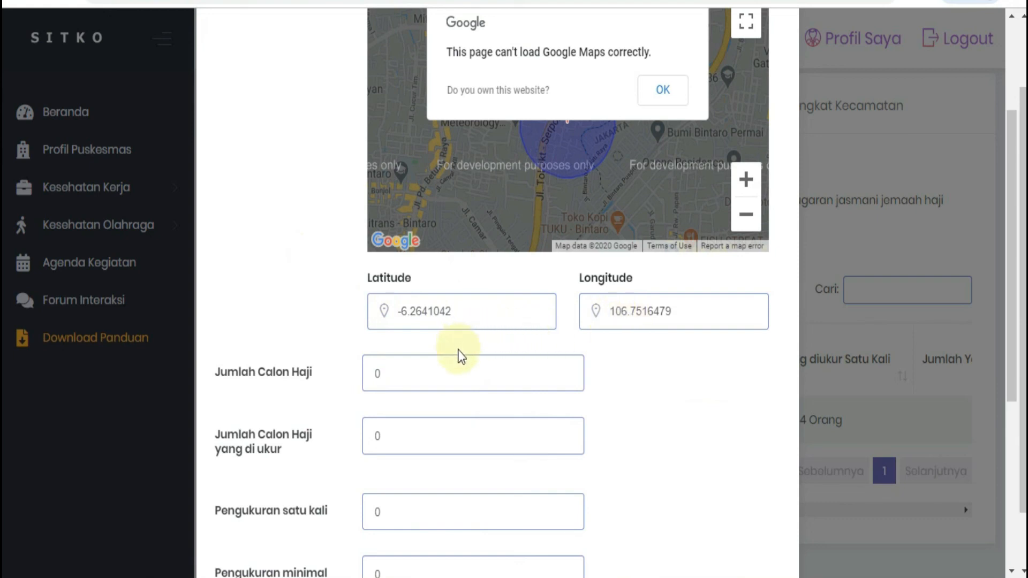
left_click(375, 373)
key("BackSpace")
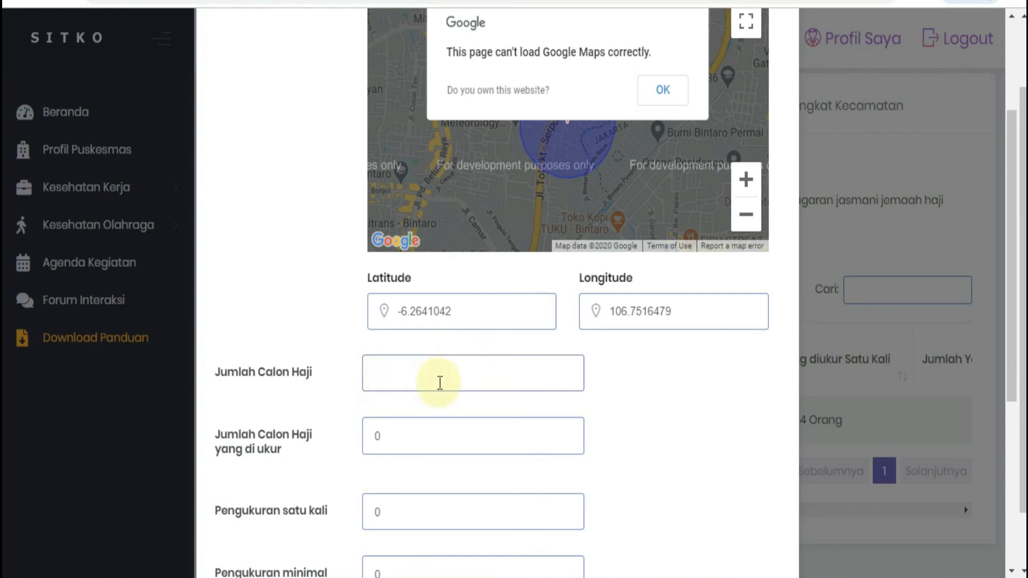
type("20")
left_click(413, 445)
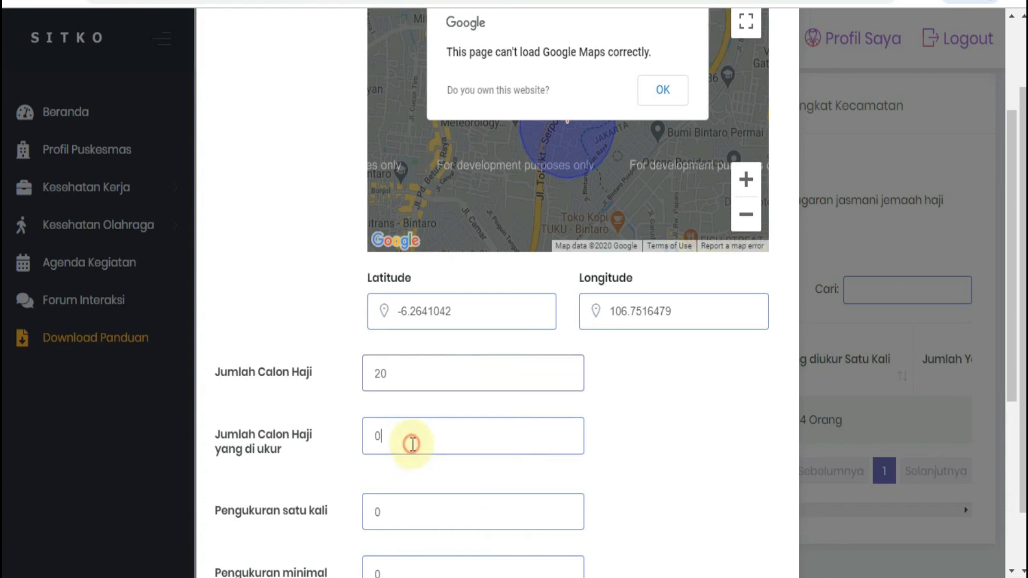
key("BackSpace")
type("15")
Step: Set Pengukuran satu kali to 4 and Pengukuran minimal dua kali to 11
left_click(408, 515)
key("BackSpace")
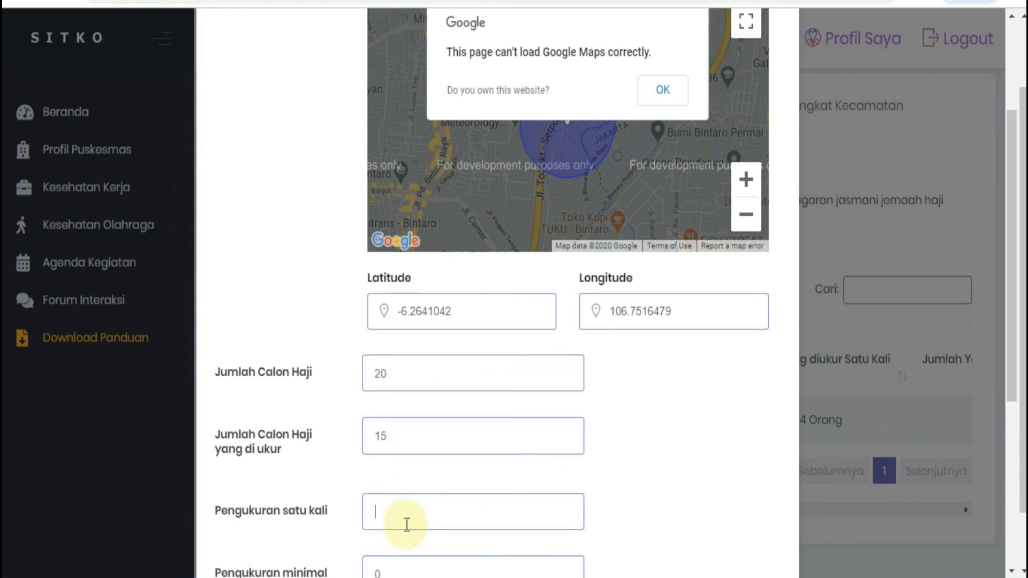
type("4")
scroll(407, 525, "down", 2)
left_click(407, 493)
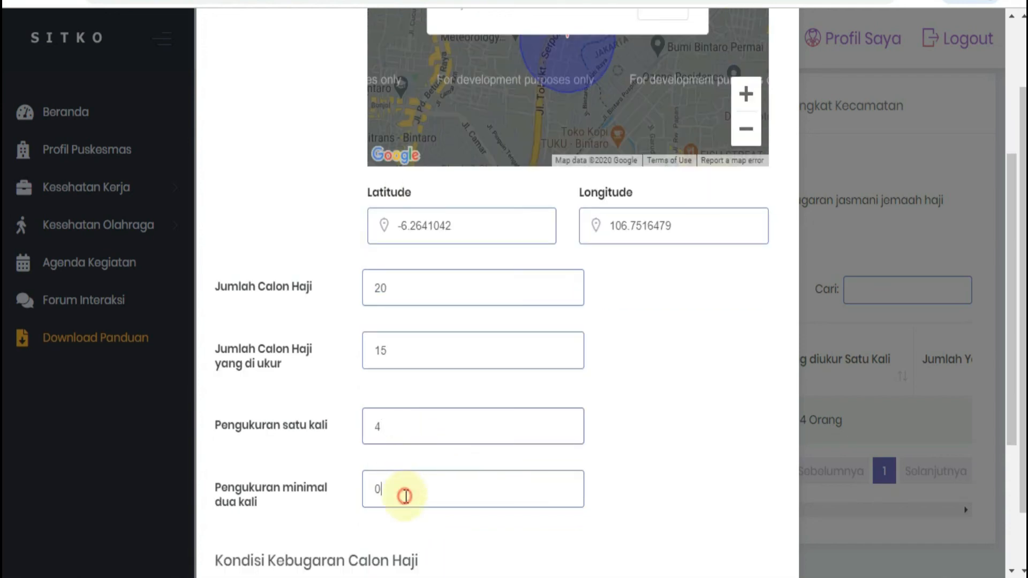
key("BackSpace")
type("11")
Step: Fill the Kondisi Kebugaran Calon Haji table with Kurang Sekali 1, Kurang 4, Cukup 8 and Baik 2
scroll(407, 494, "down", 5)
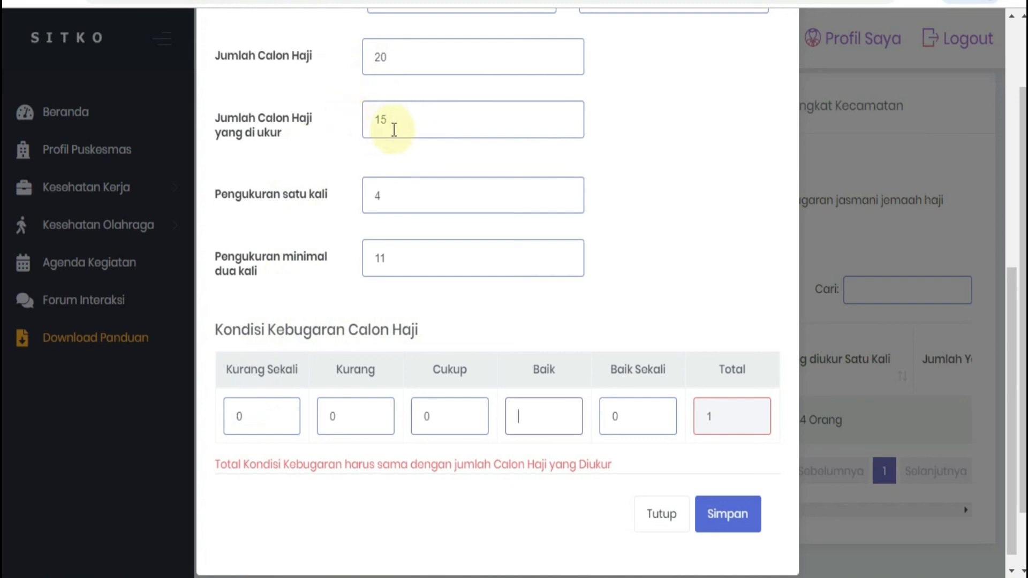
left_click(270, 401)
type("1")
left_click(369, 400)
type("4")
left_click(449, 401)
type("8")
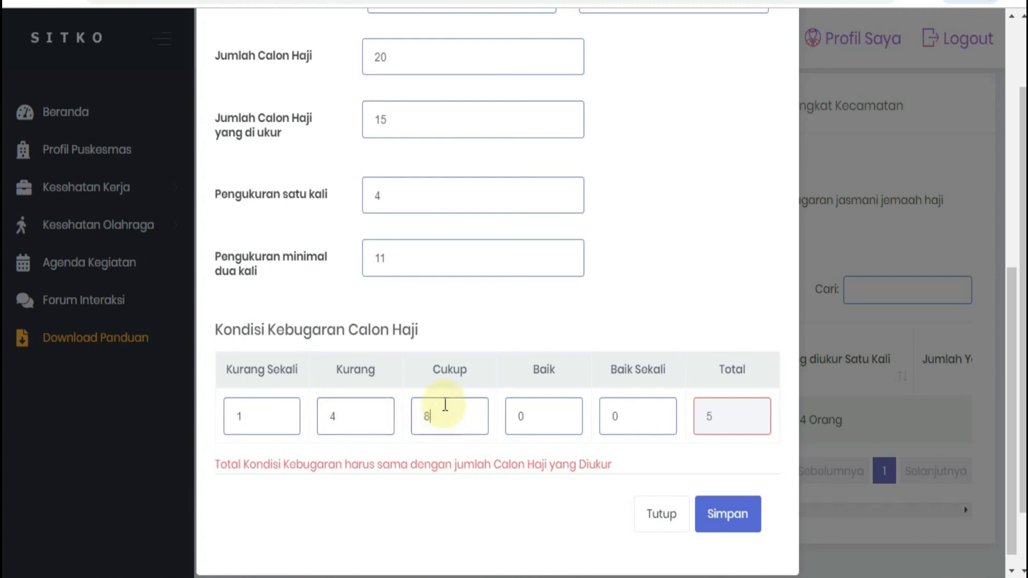
left_click(543, 408)
type("2")
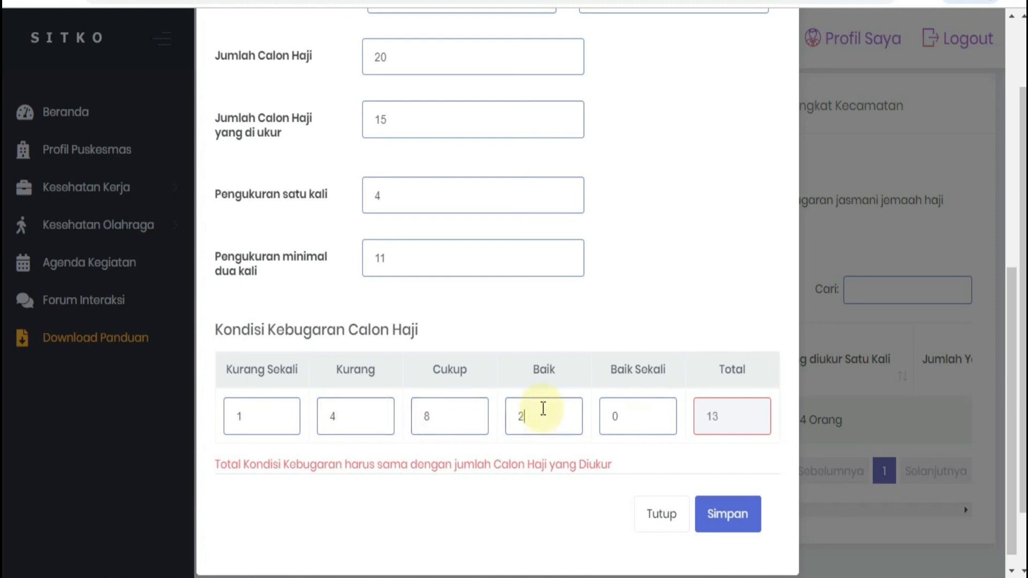
Step: Leave Baik Sekali at 0 and save the Pembinaan Jemaah Haji entry
left_click(649, 422)
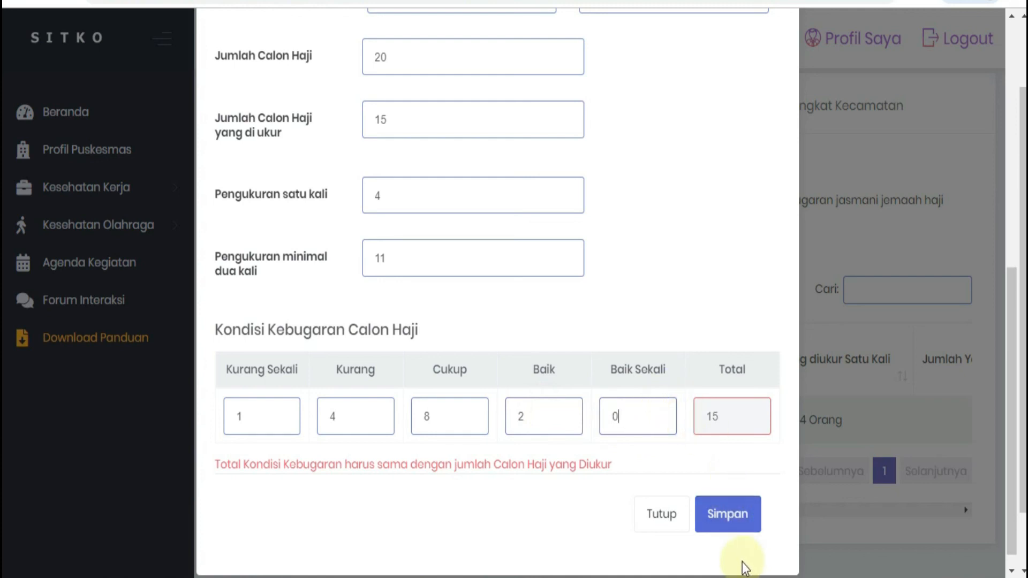
left_click(739, 524)
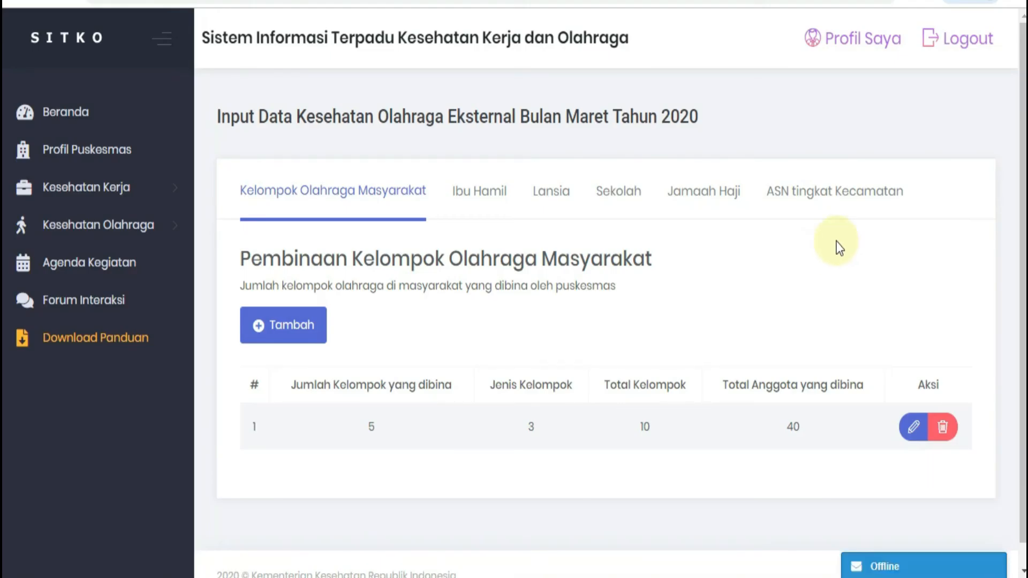
Step: Start a new ASN tingkat Kecamatan entry and enter Lapangan olahraga kecamatan xxxxxxxxxxx as the Lokasi Kegiatan
left_click(841, 197)
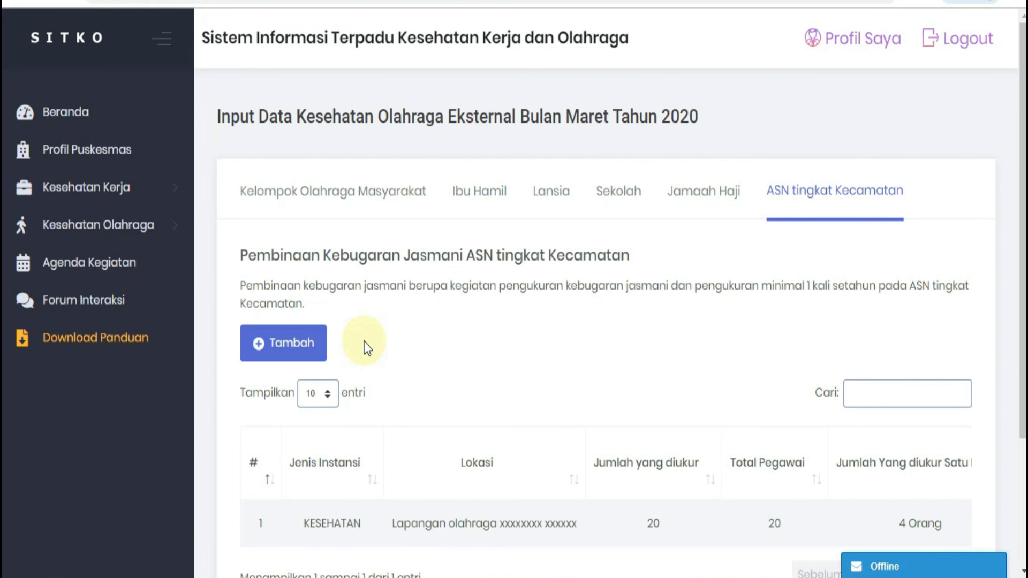
left_click(294, 349)
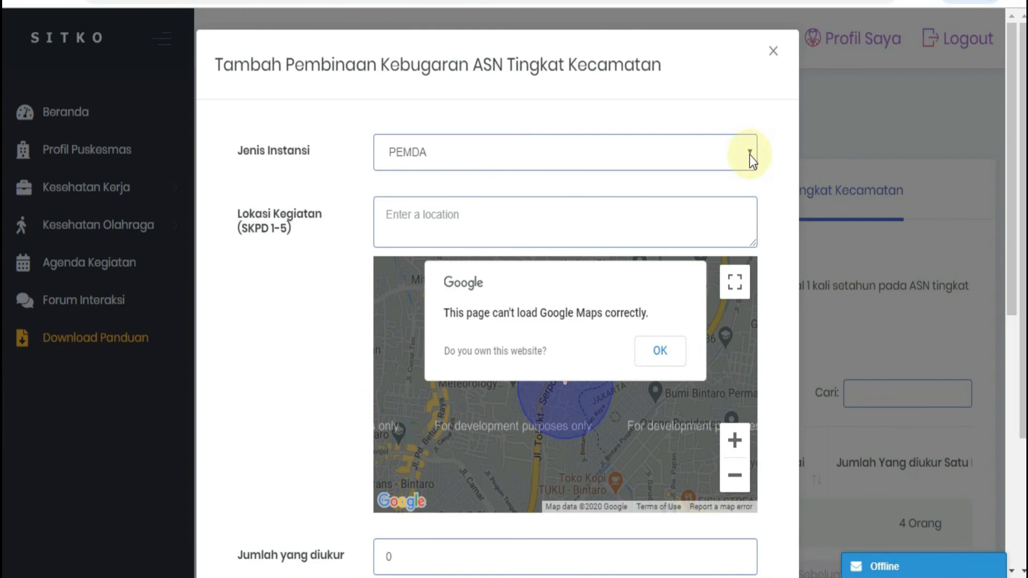
left_click(569, 215)
type("La")
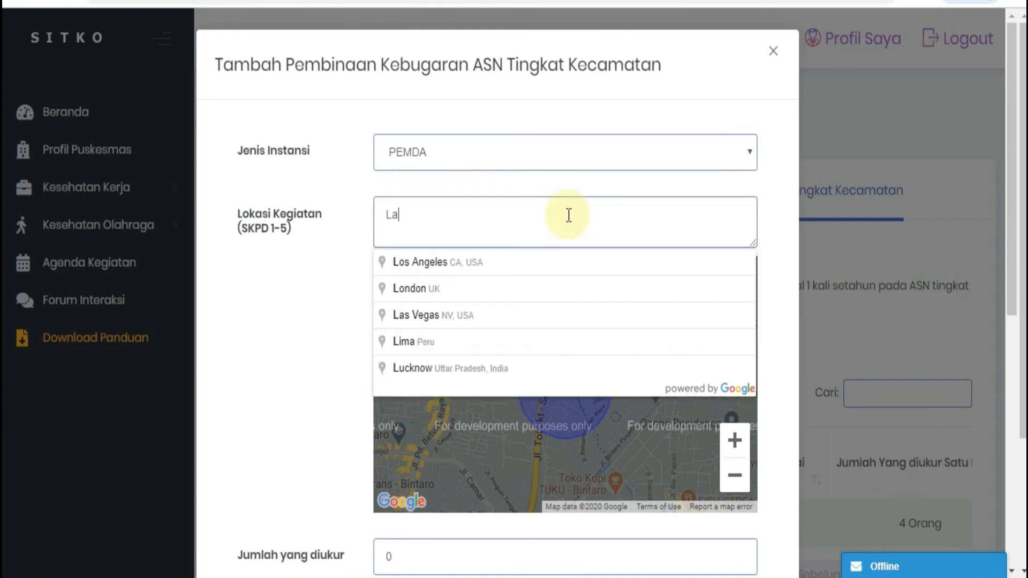
type("pangan olahraga kecamatan xxxxxxxxxxx")
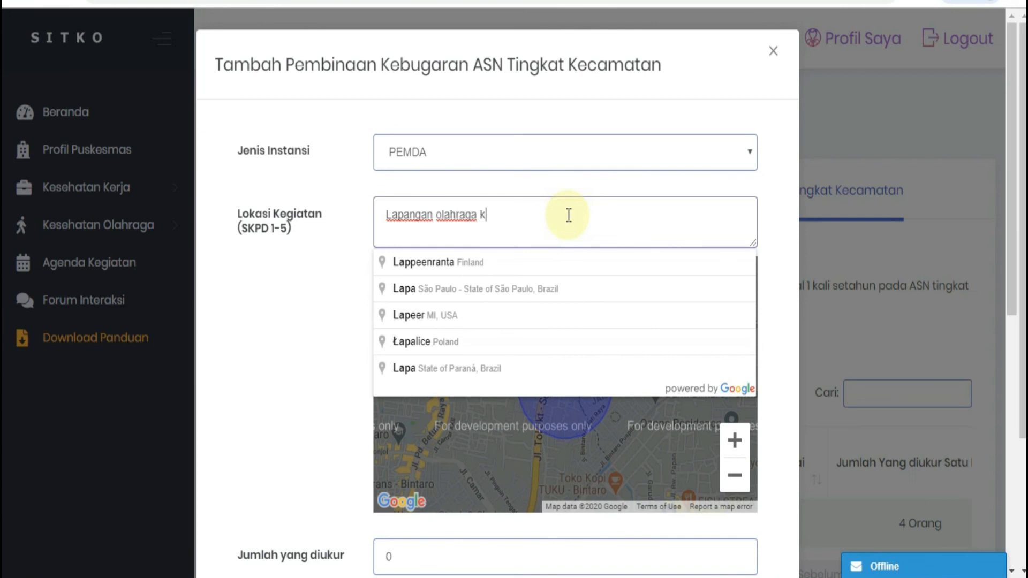
Step: Set Jumlah yang diukur to 30 in the ASN fitness entry
scroll(511, 378, "down", 3)
scroll(510, 379, "down", 2)
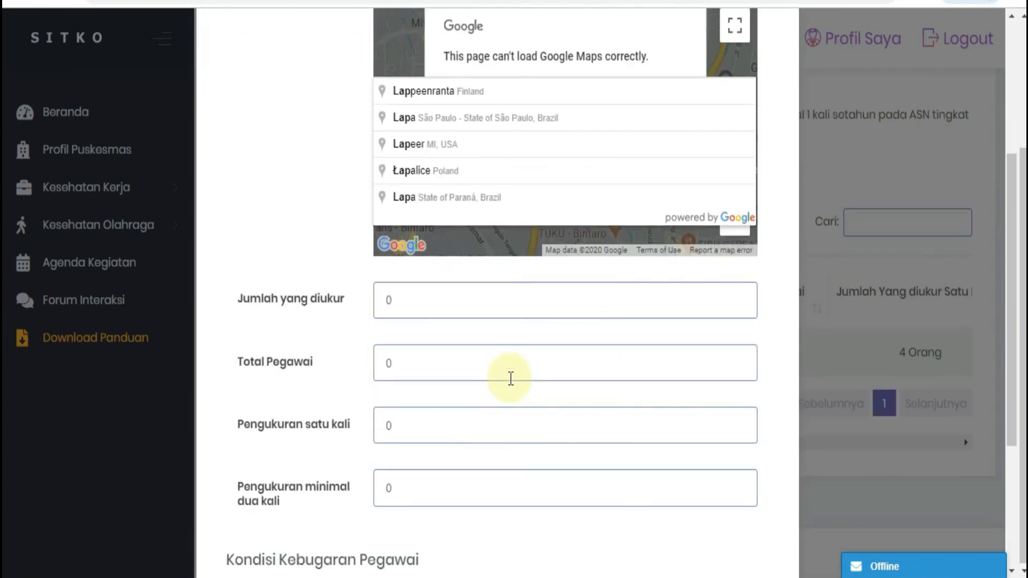
left_click(435, 300)
key("BackSpace")
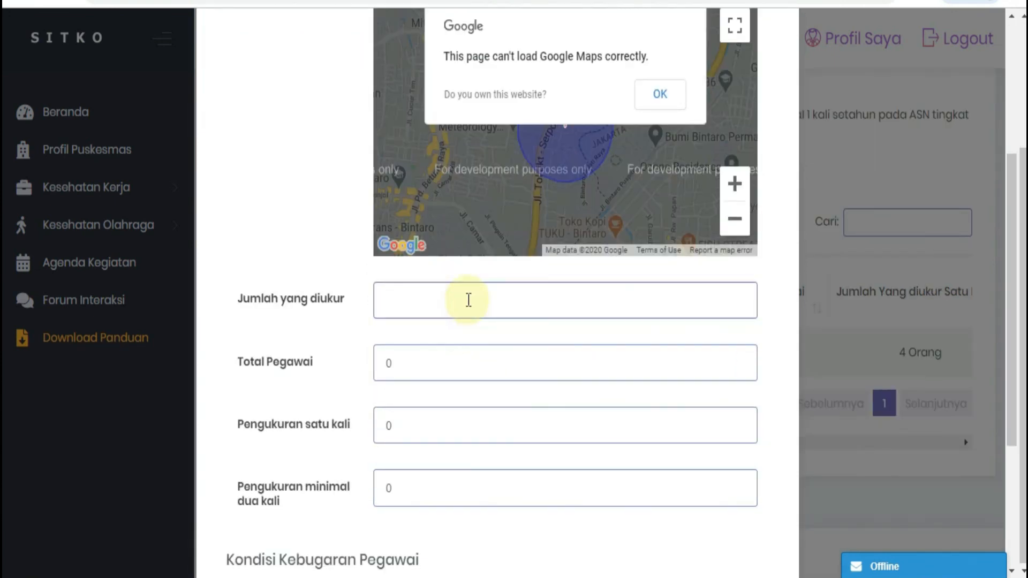
type("30")
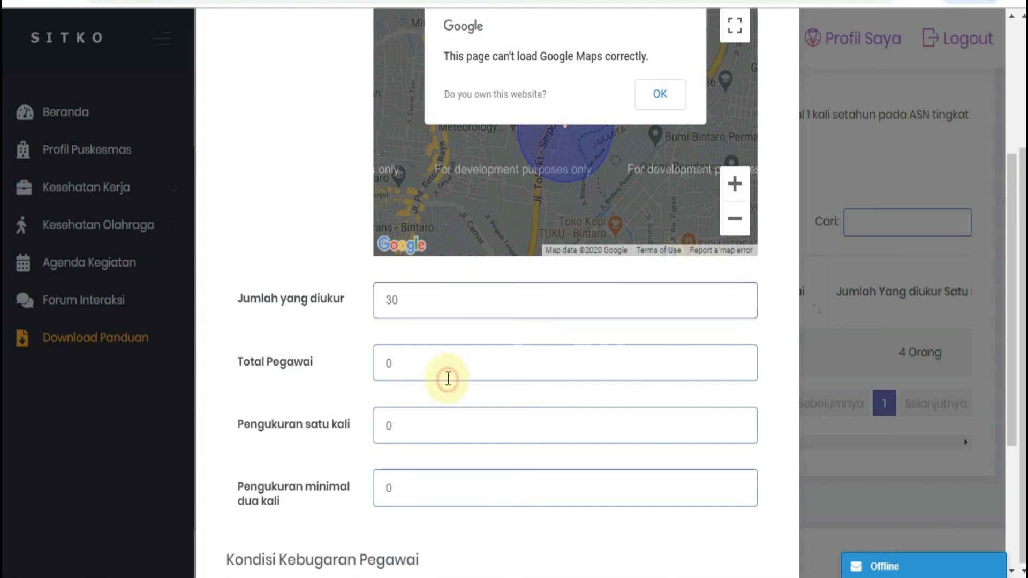
Step: Set Pengukuran satu kali to 4 and Pengukuran minimal dua kali to 26 for the ASN entry
left_click(400, 420)
key("BackSpace")
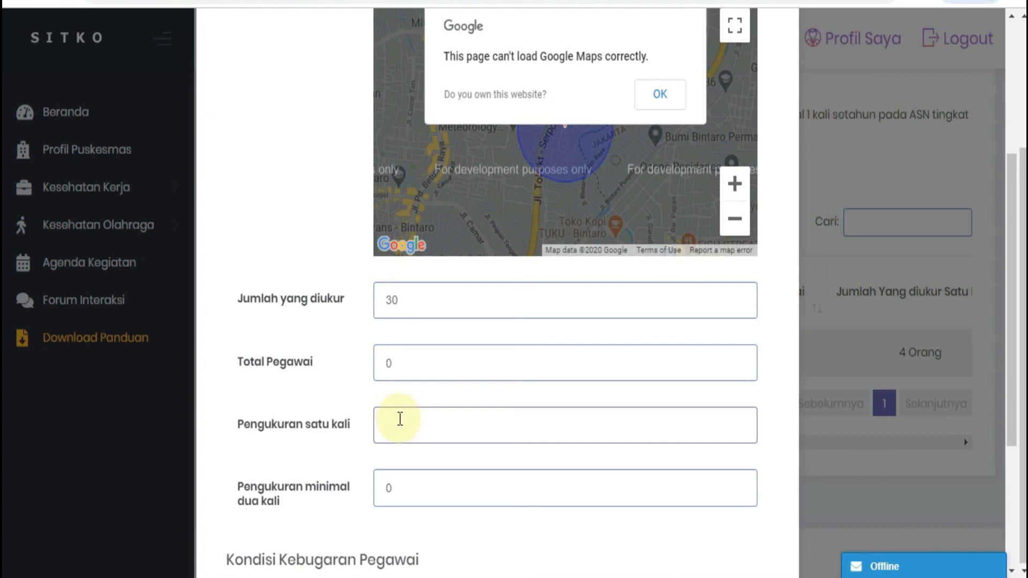
type("4")
left_click(408, 486)
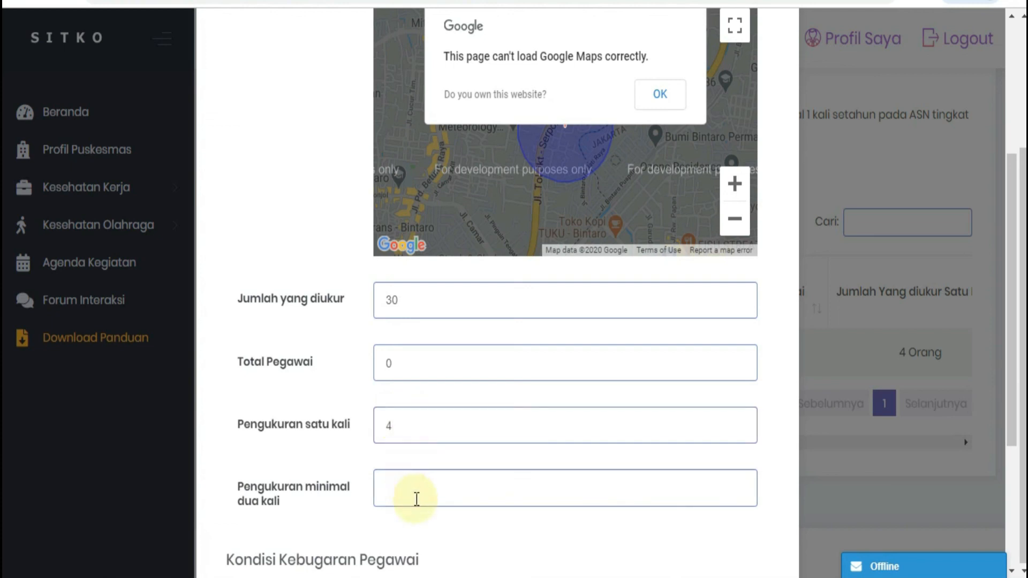
type("26")
key("Tab")
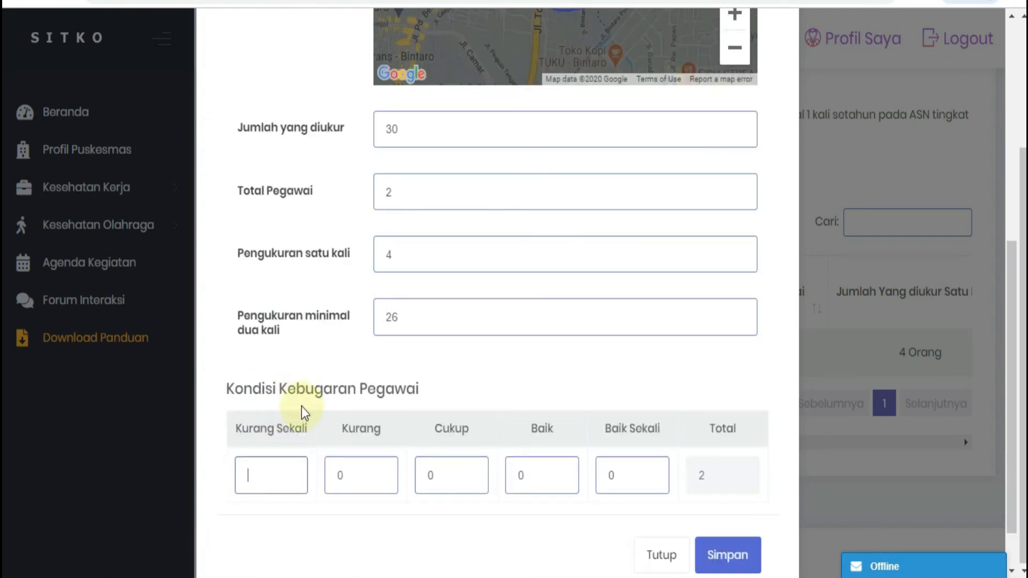
Step: Fill the Kondisi Kebugaran Pegawai table with Kurang Sekali 2, Kurang 4, Cukup 22 and Baik 2, and save the entry
left_click(248, 475)
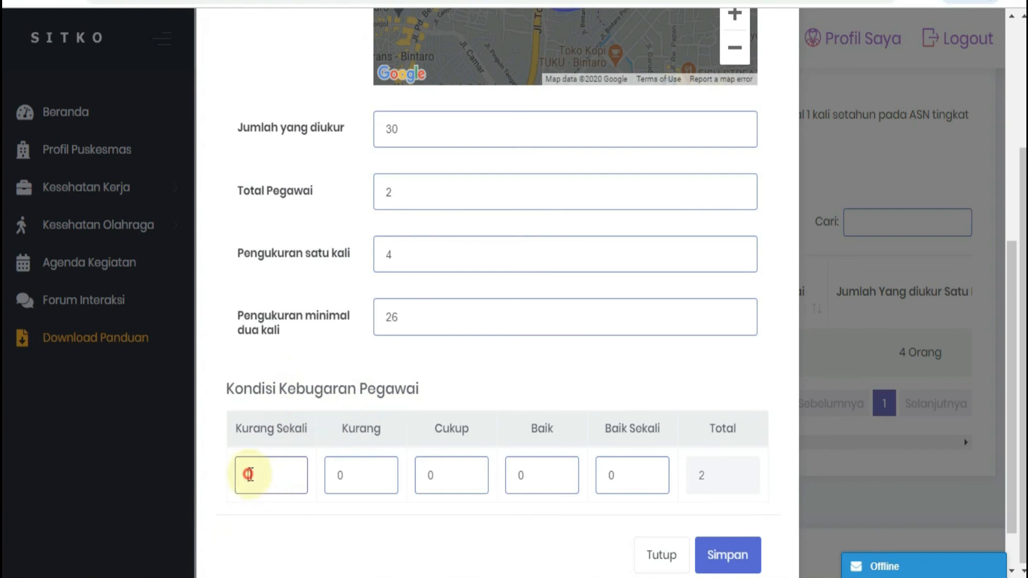
type("2")
left_click(364, 469)
type("4")
left_click(459, 475)
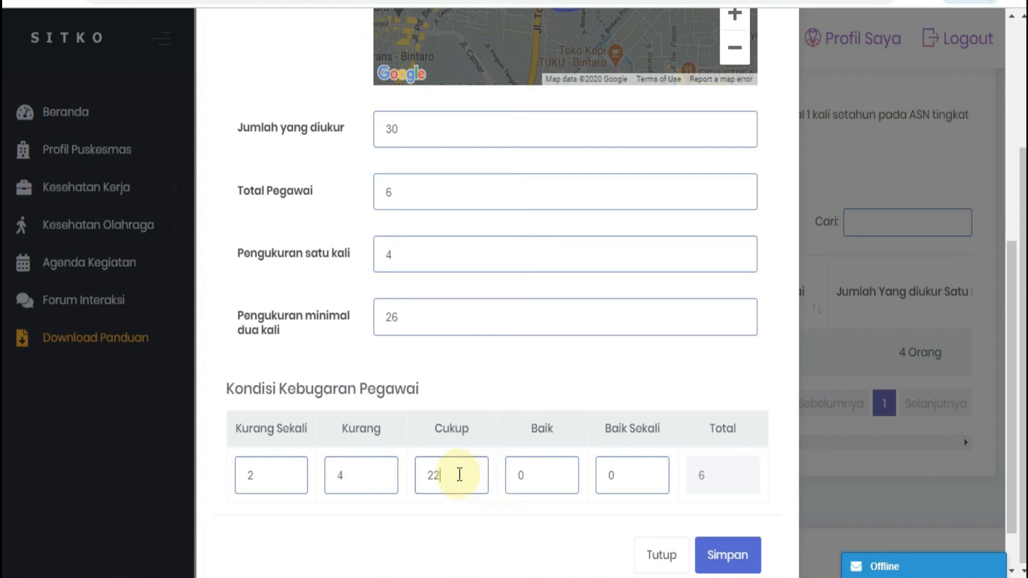
left_click(557, 476)
type("2")
left_click(568, 526)
scroll(571, 529, "down", 1)
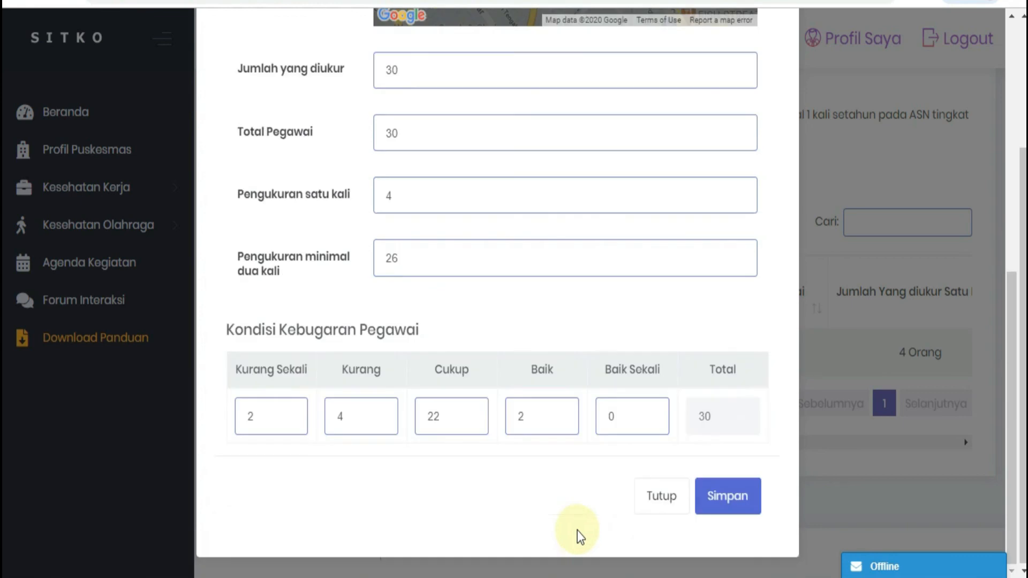
left_click(719, 509)
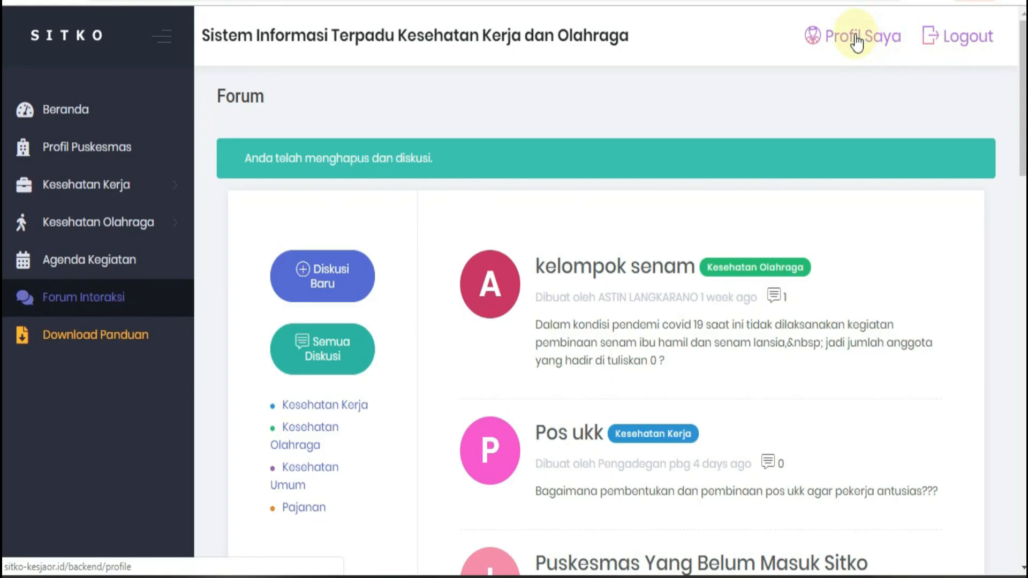
Step: Open the personal account profile at its password change fields and save the profile
left_click(860, 48)
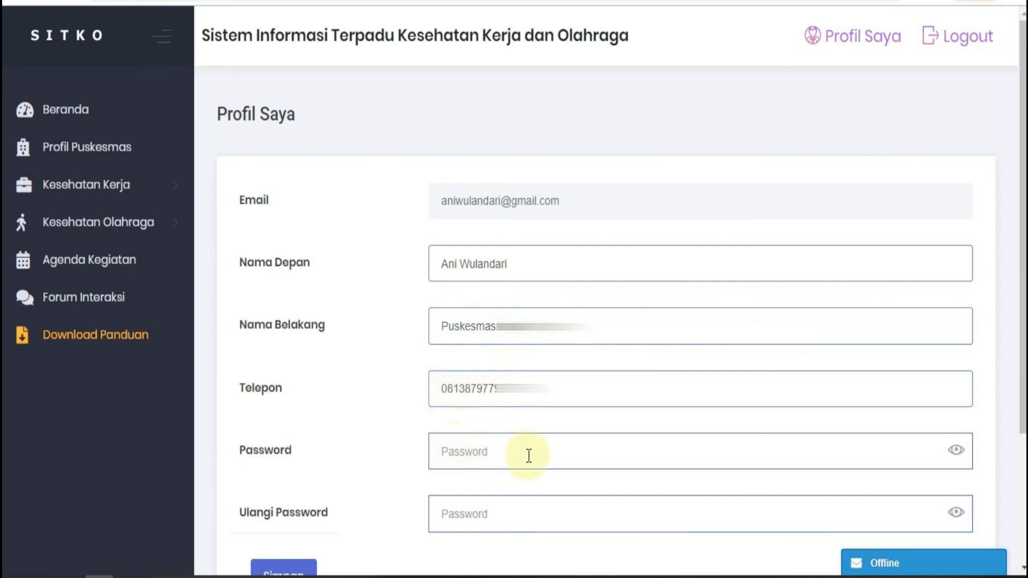
scroll(532, 426, "down", 3)
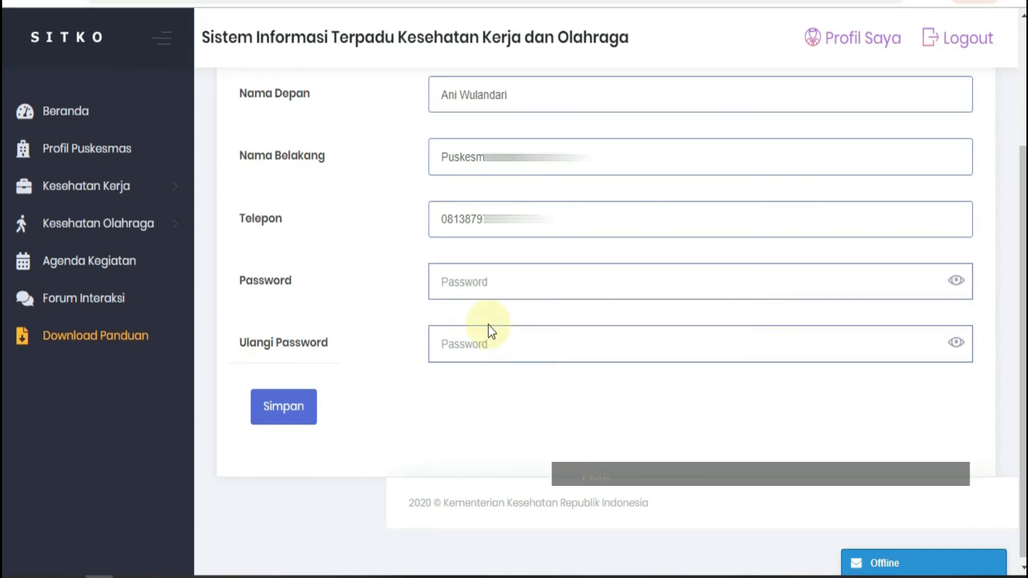
left_click(441, 284)
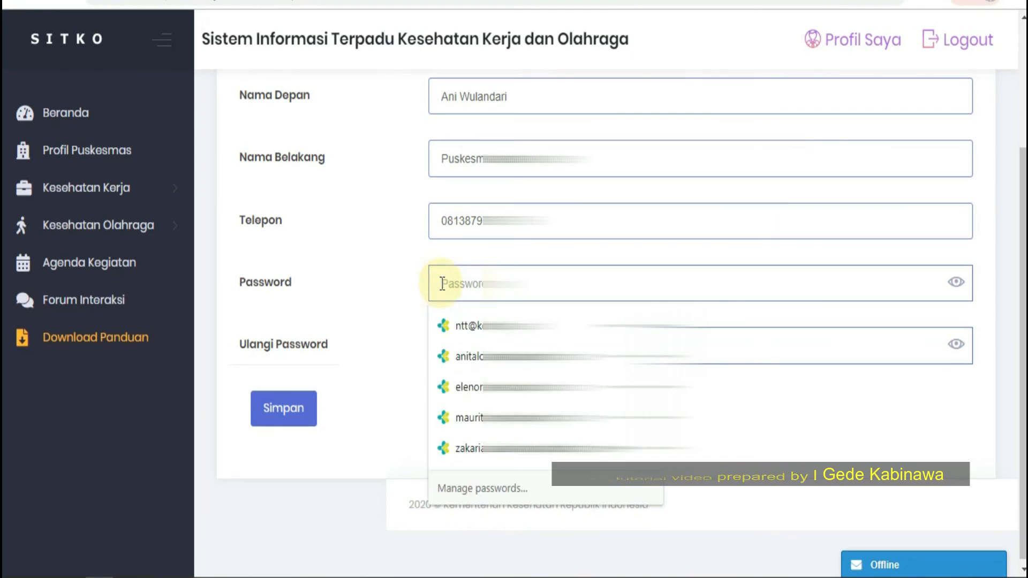
left_click(413, 280)
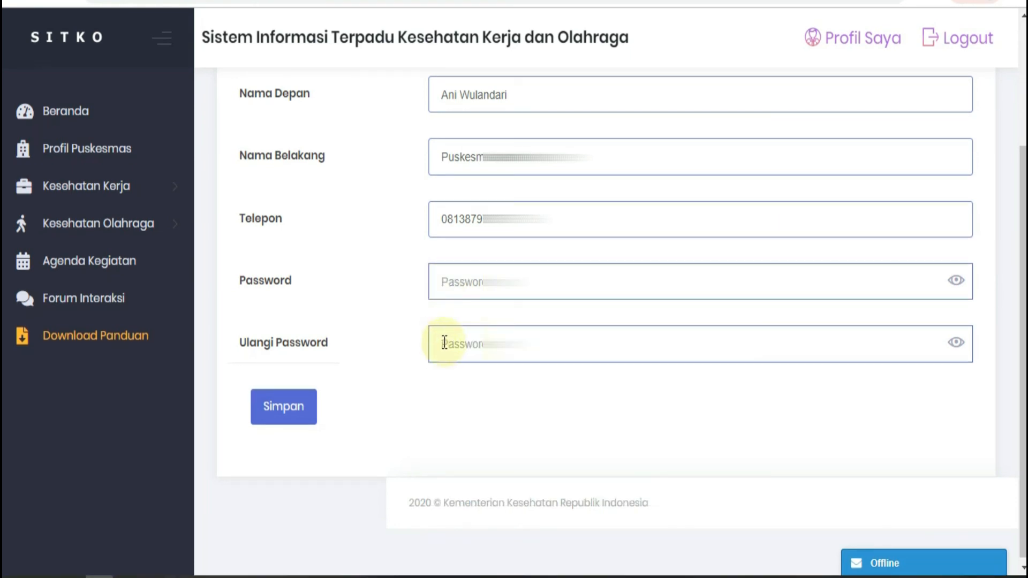
left_click(284, 405)
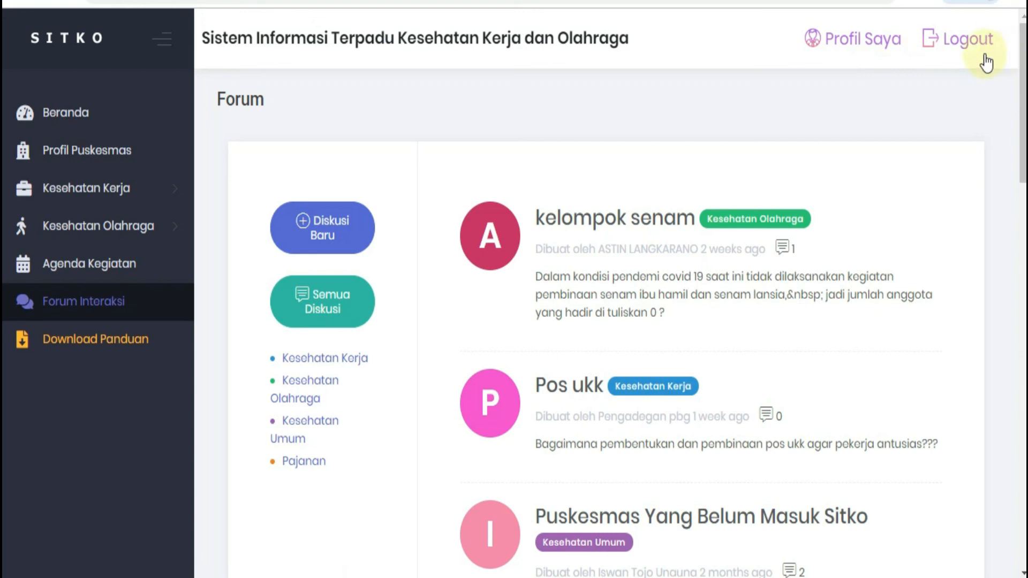
Step: Log out of the SITKO account
left_click(959, 45)
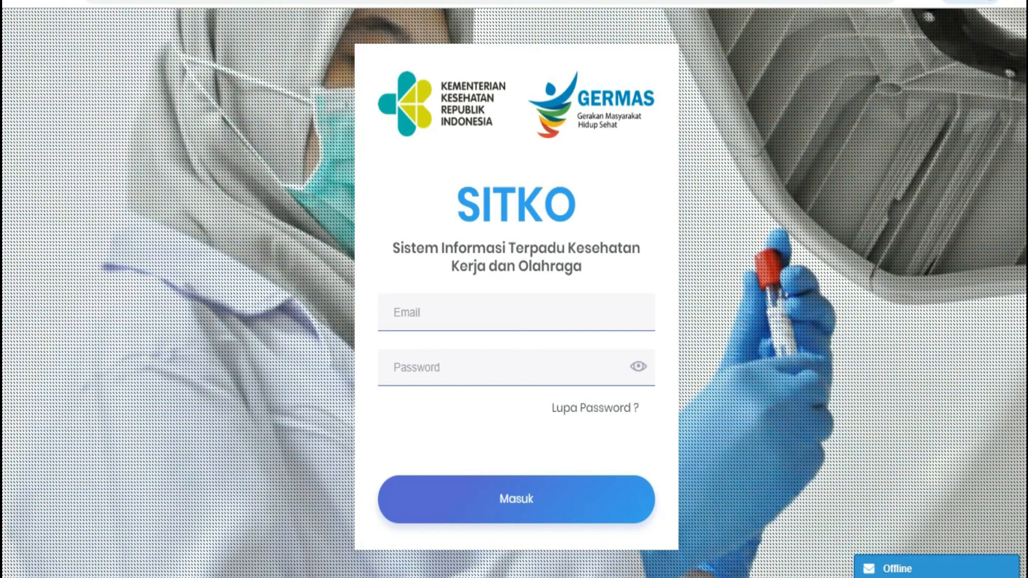